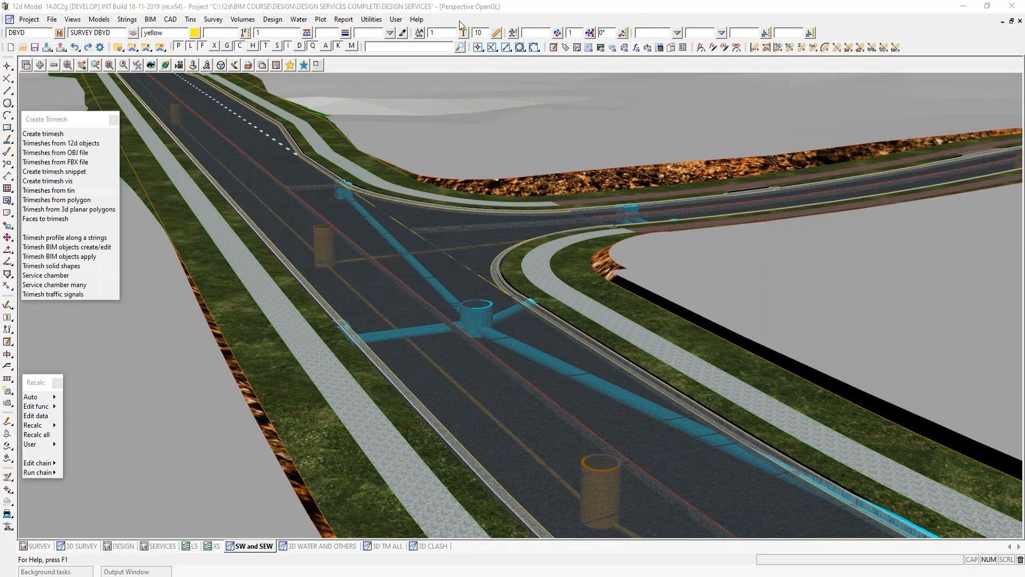
pyautogui.click(378, 22)
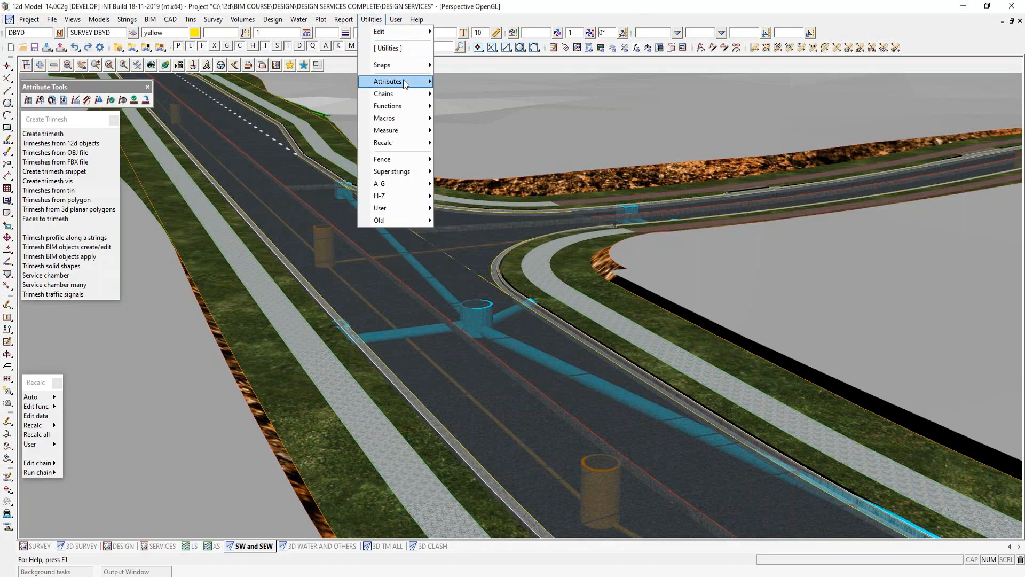
pyautogui.moveTo(403, 80)
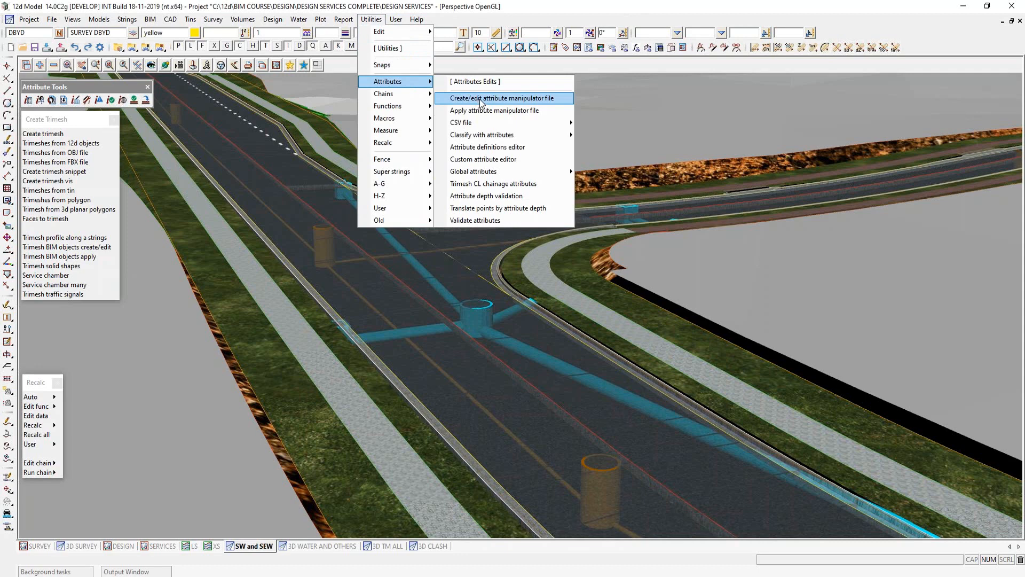
pyautogui.moveTo(479, 175)
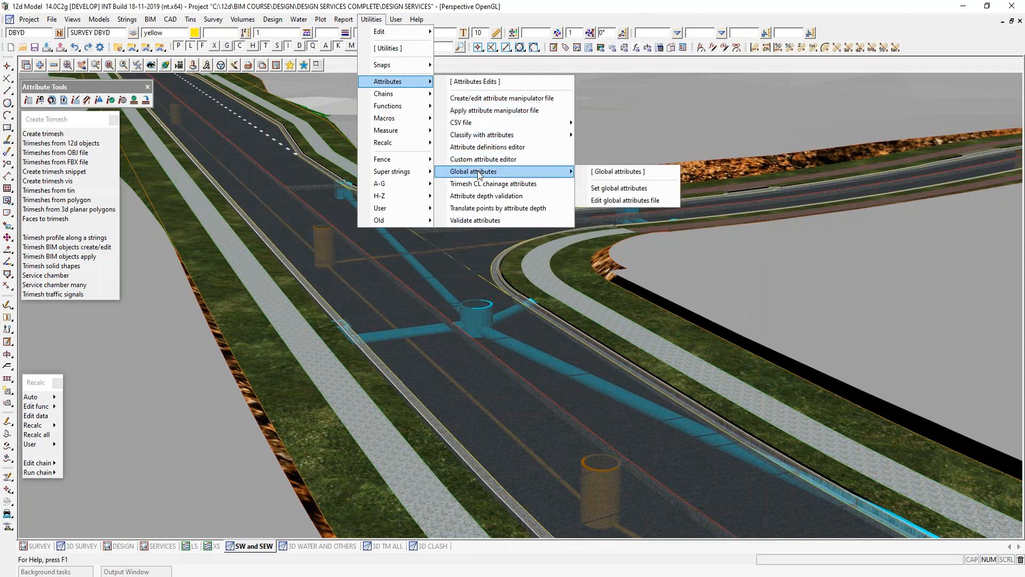
pyautogui.click(277, 98)
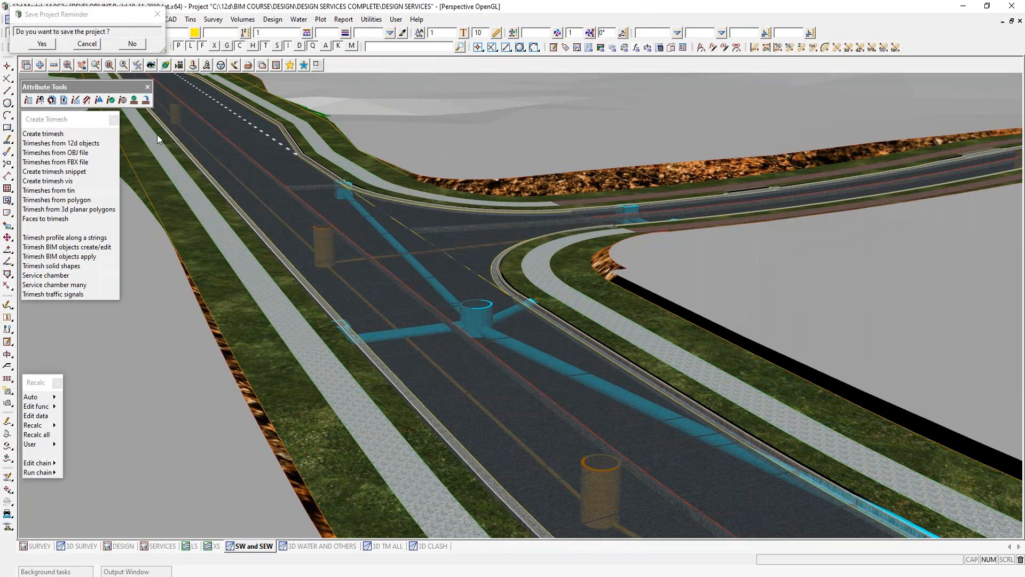
# - Open the tool for setting global attributes and bring up its list of custom attribute choices
pyautogui.click(122, 101)
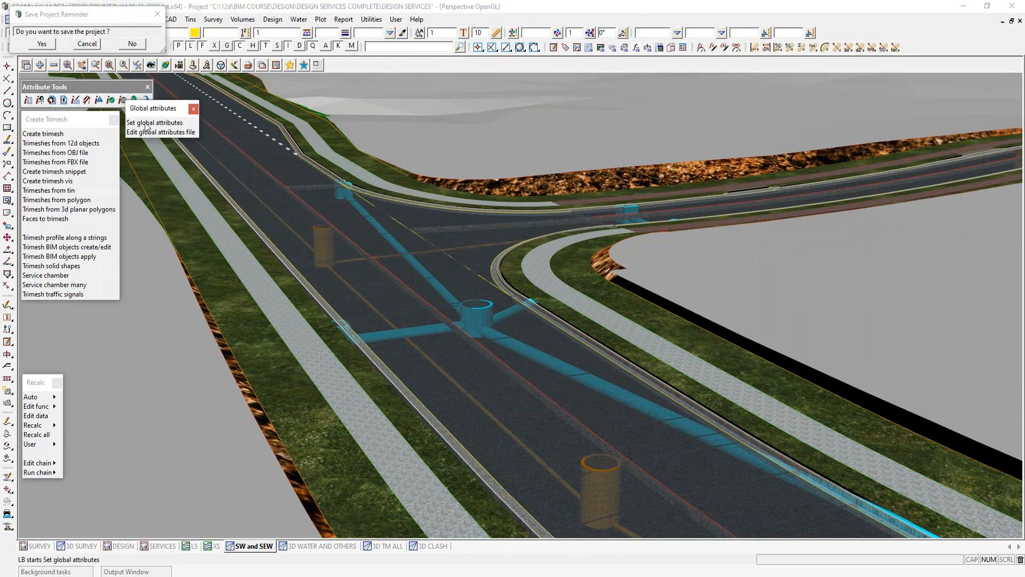
pyautogui.click(146, 124)
pyautogui.moveTo(262, 131); pyautogui.dragTo(418, 125)
pyautogui.moveTo(476, 101); pyautogui.dragTo(530, 82)
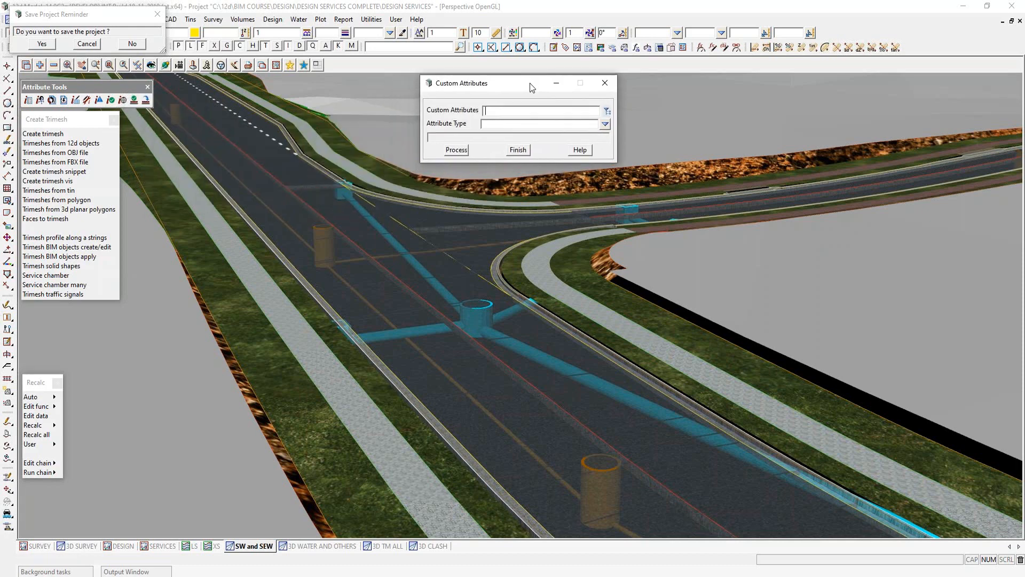
pyautogui.click(606, 111)
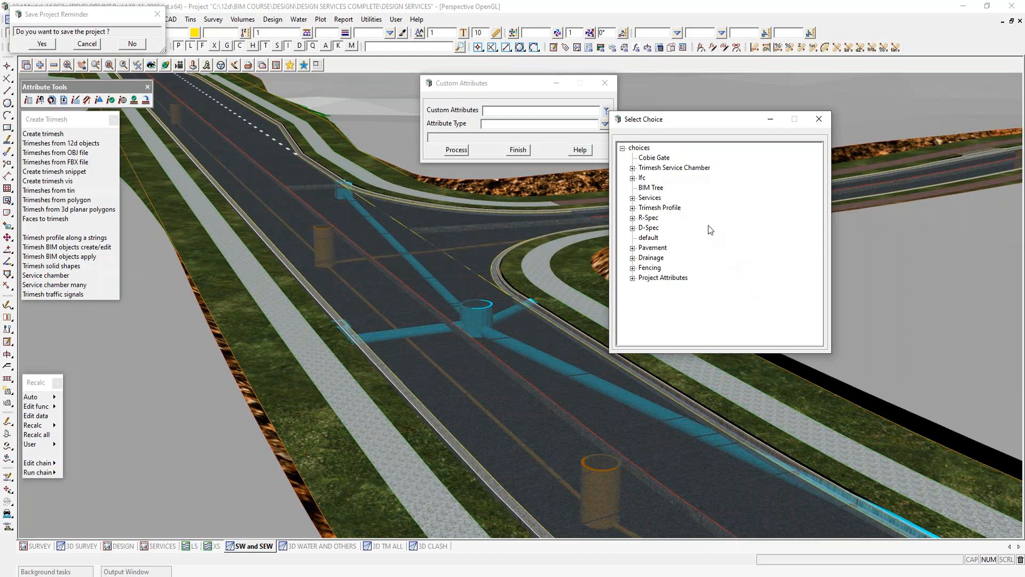
# - Examine the custom attribute choices under Trimesh Service Chamber, Services, Trimesh Profile and Drainage
pyautogui.click(632, 168)
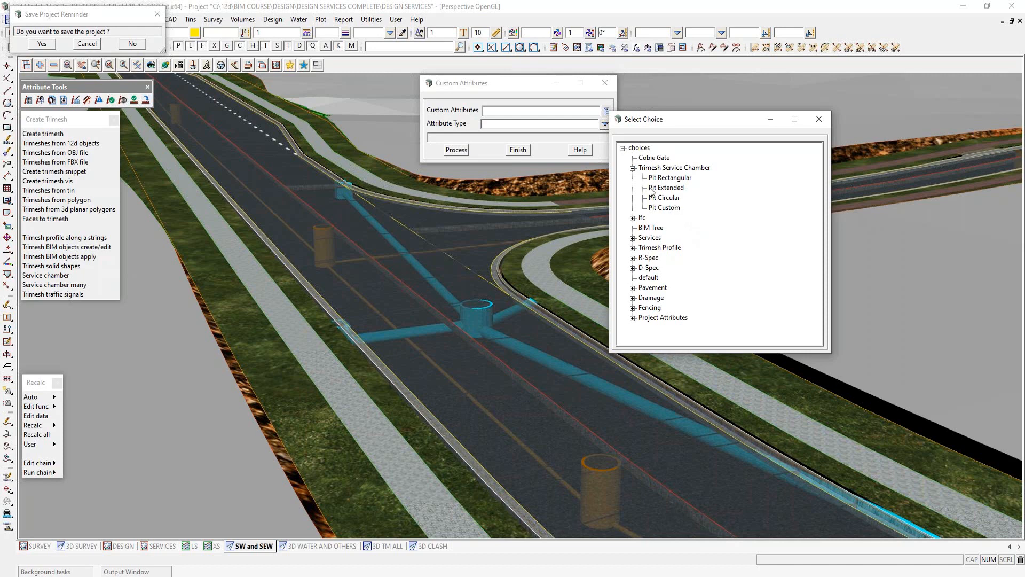
pyautogui.click(633, 168)
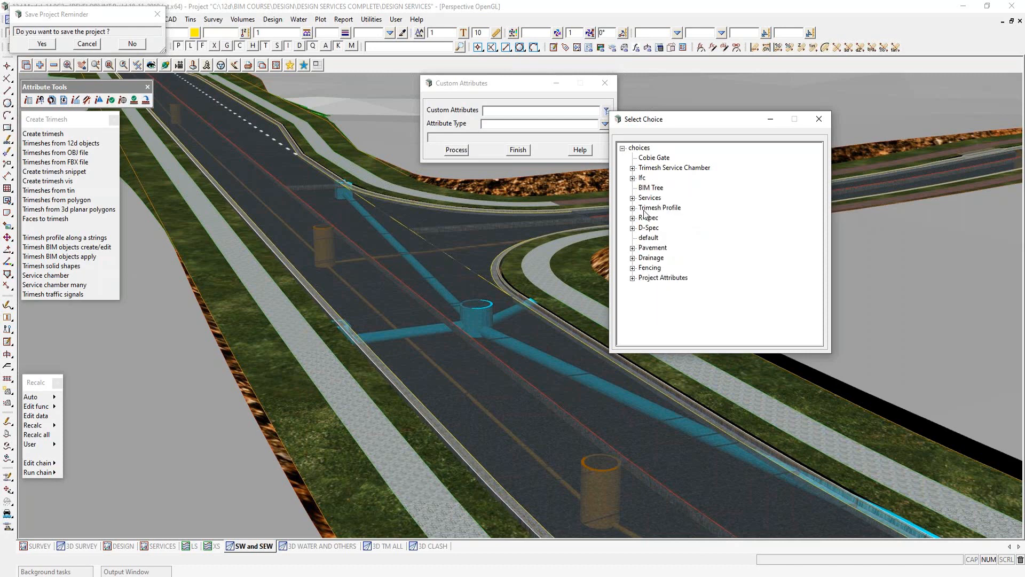
pyautogui.click(632, 197)
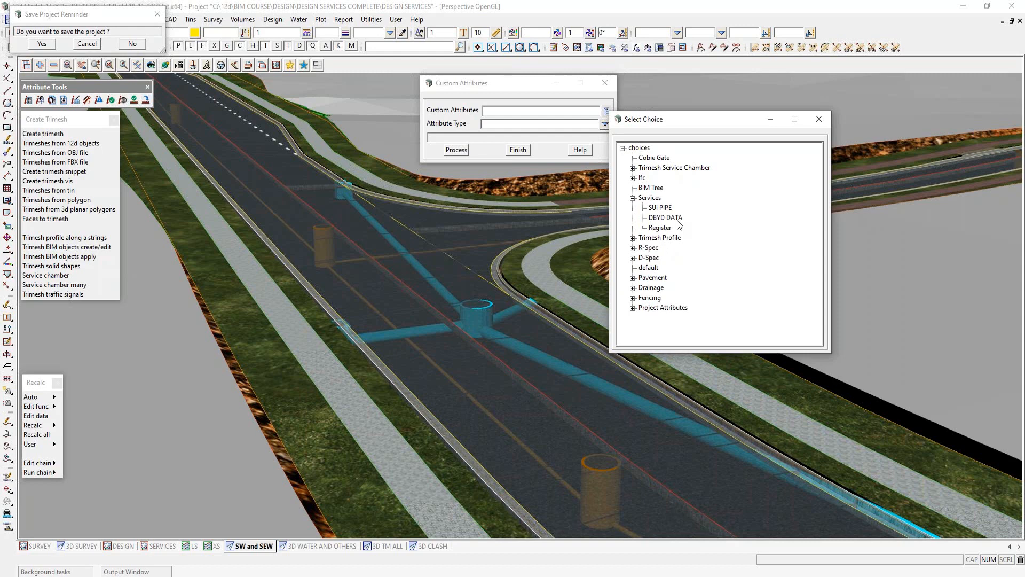
pyautogui.click(632, 199)
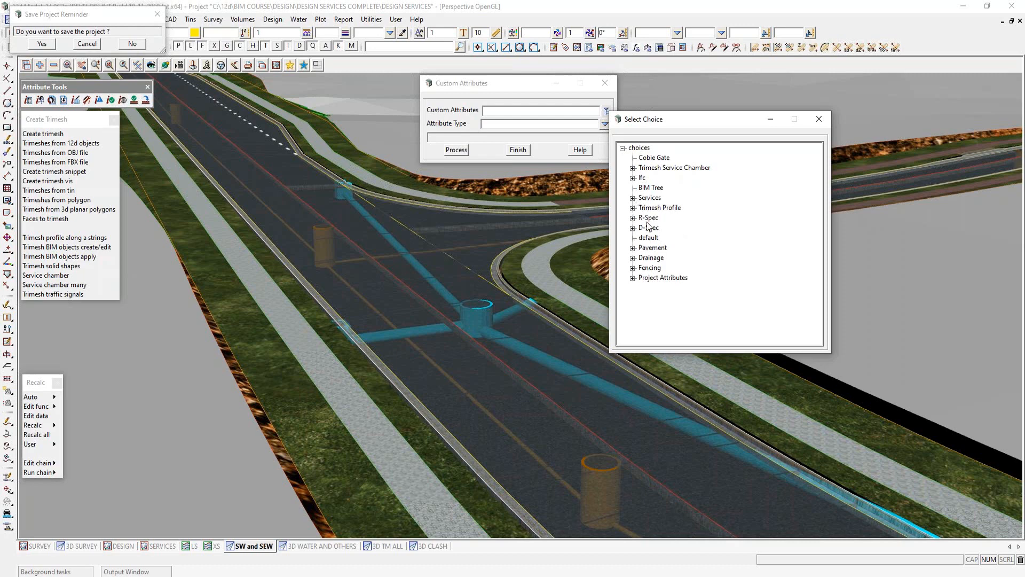
pyautogui.click(632, 209)
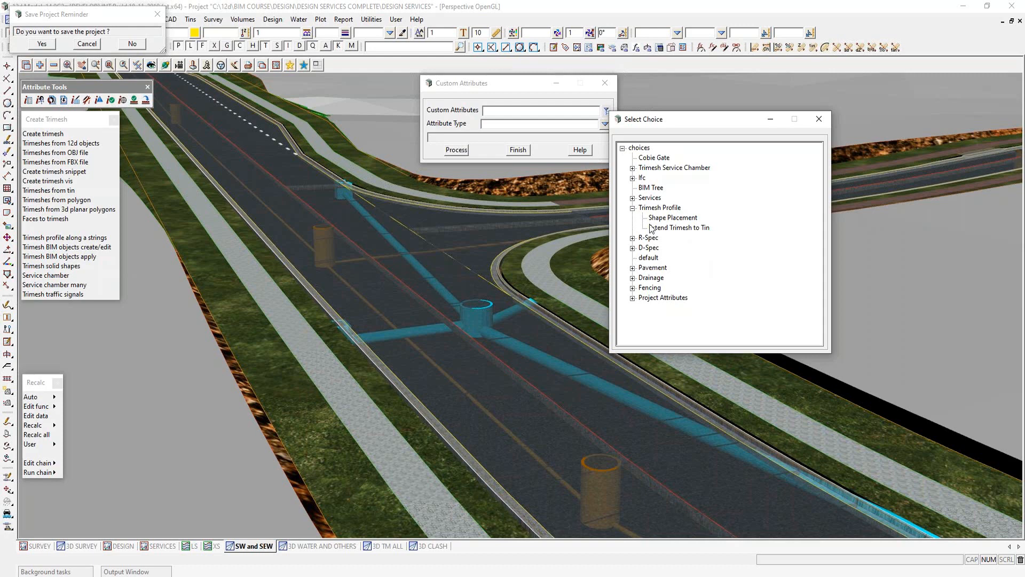
pyautogui.click(633, 208)
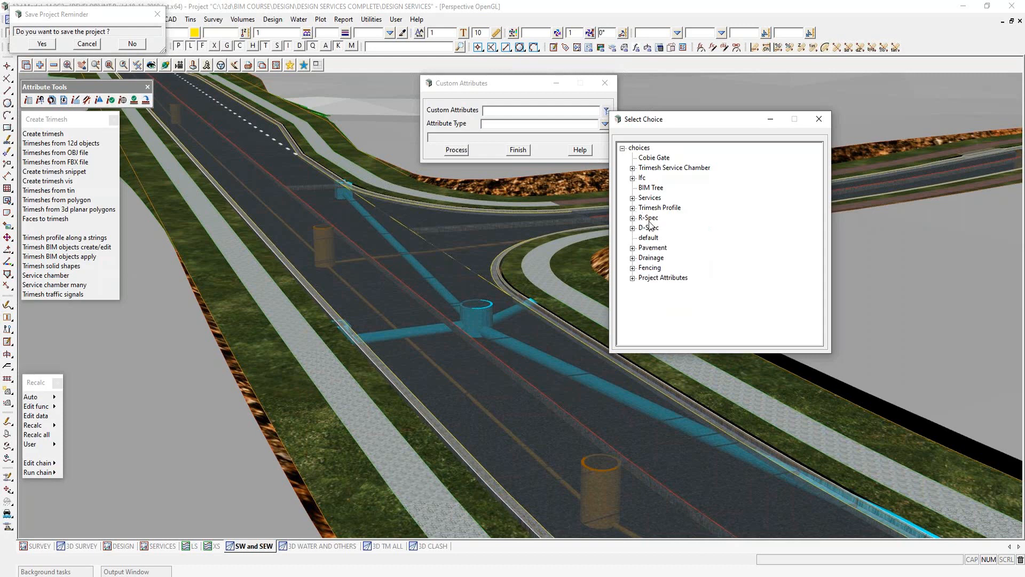
pyautogui.click(633, 258)
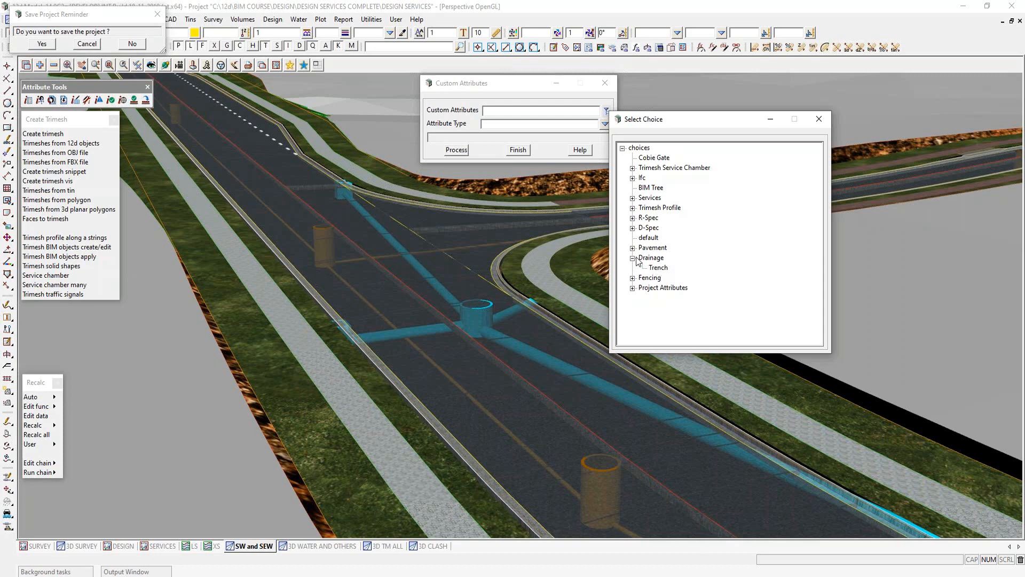
pyautogui.click(633, 258)
# - Choose the Project Attributes/Site set, view its project attributes form, and close it without changes
pyautogui.click(633, 277)
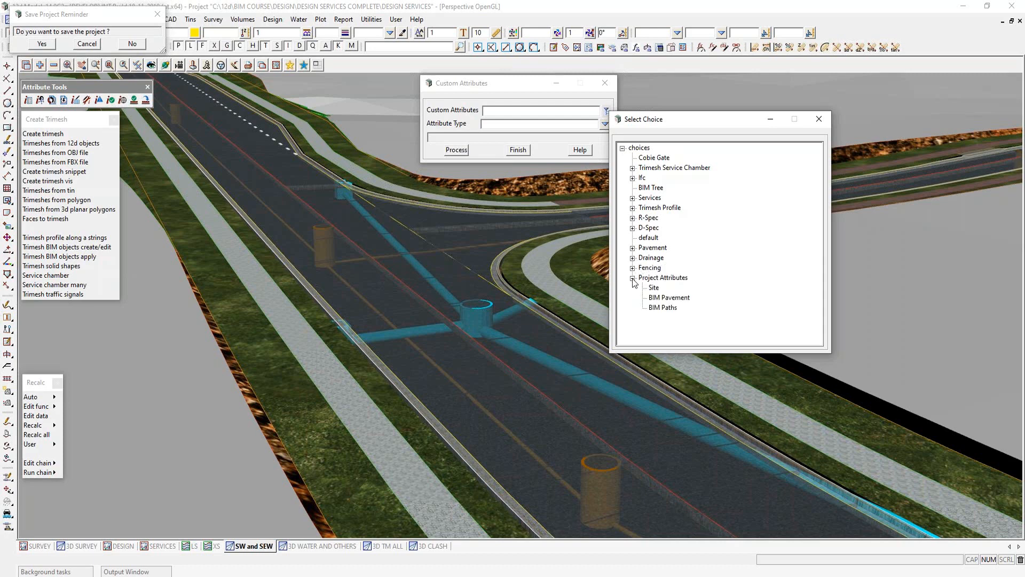
pyautogui.doubleClick(653, 287)
pyautogui.click(457, 149)
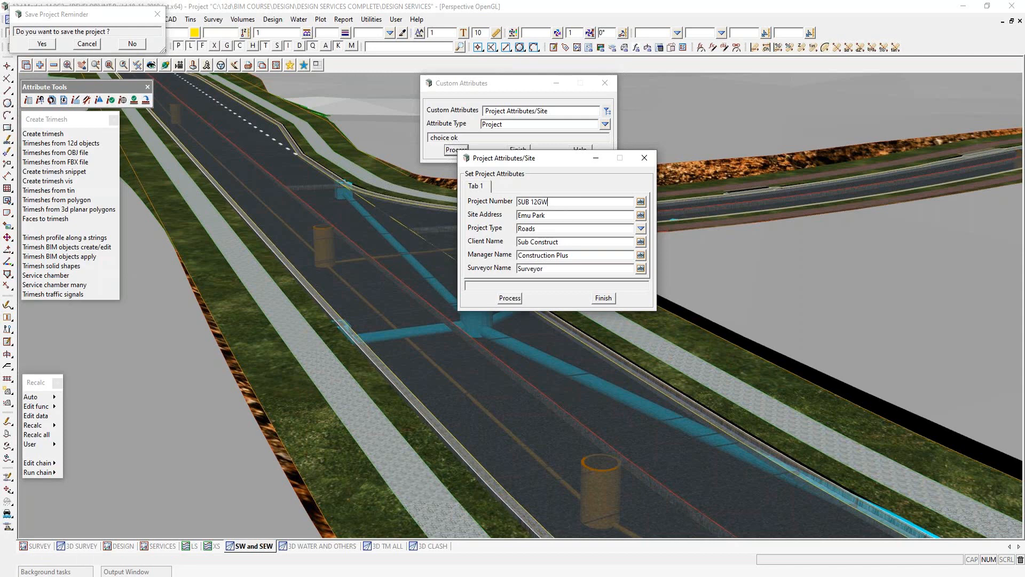
pyautogui.click(603, 298)
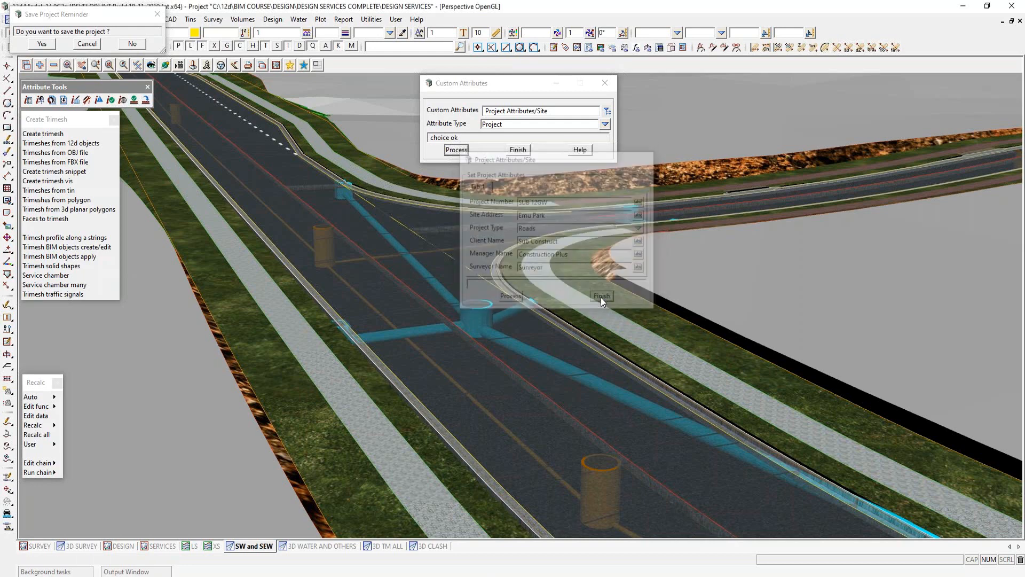
pyautogui.click(509, 150)
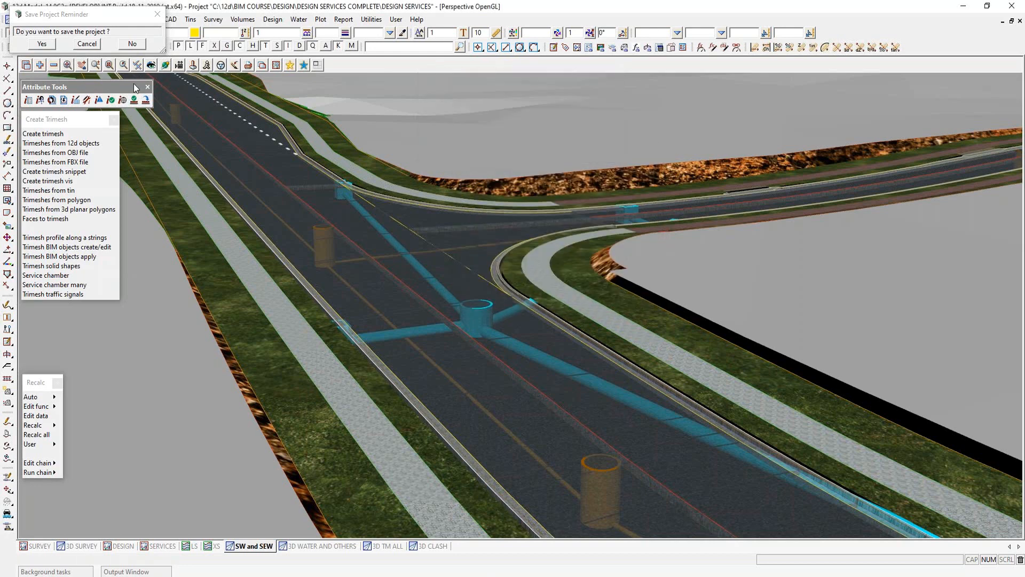
# - Read the file Project Details.12dattmf into the attribute manipulator file editor
pyautogui.click(52, 101)
pyautogui.moveTo(297, 110); pyautogui.dragTo(597, 102)
pyautogui.click(652, 116)
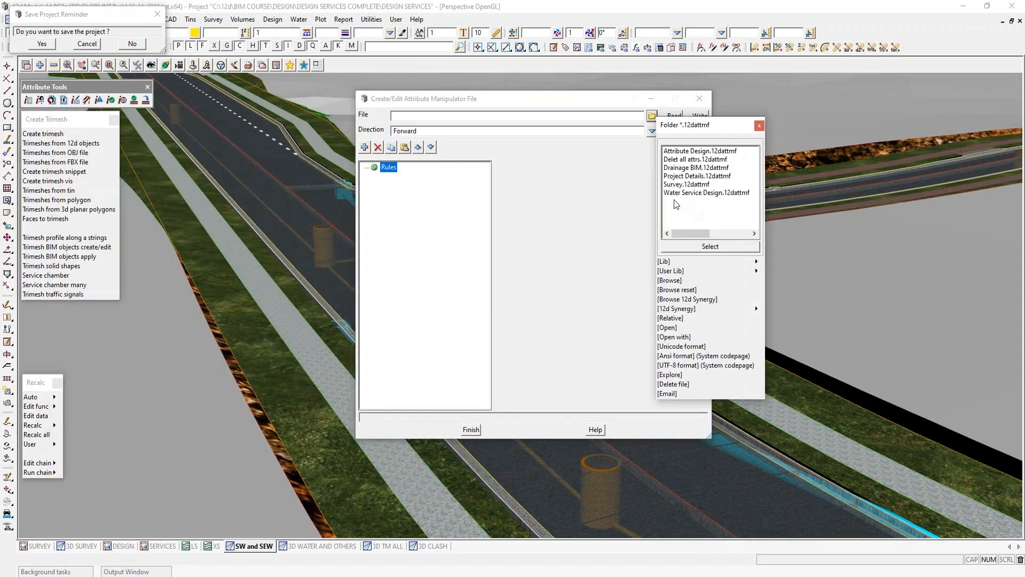
pyautogui.doubleClick(689, 176)
pyautogui.click(674, 116)
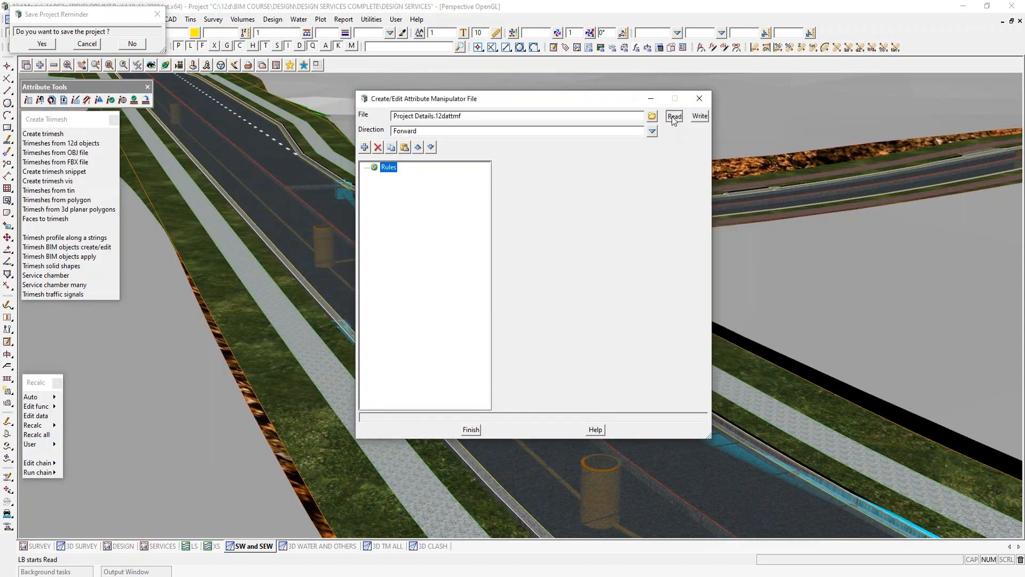
# - Enlarge the manipulator editor and its rules list, and inspect the project number rule's settings
pyautogui.moveTo(572, 99); pyautogui.dragTo(441, 93)
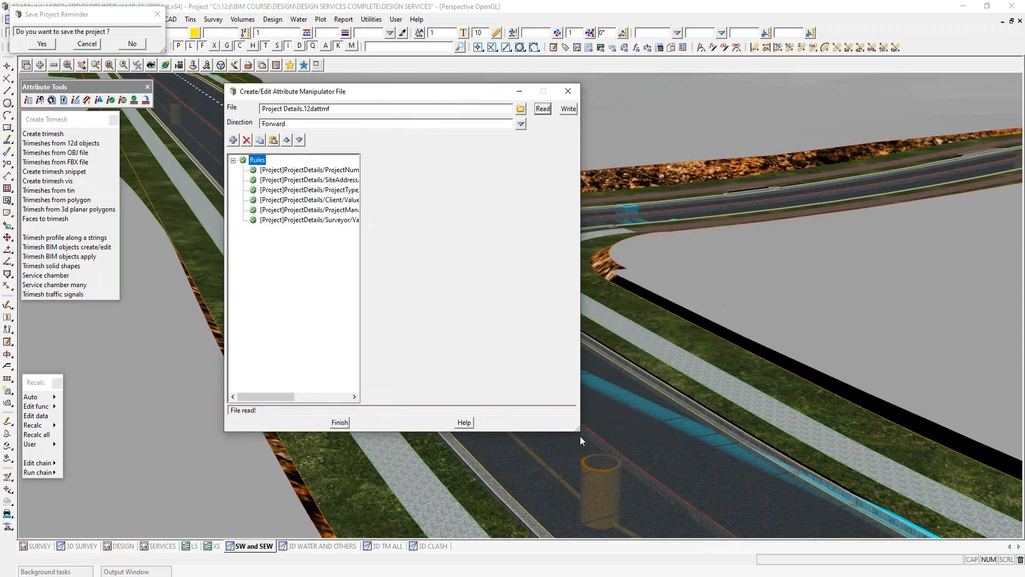
pyautogui.moveTo(579, 431); pyautogui.dragTo(811, 451)
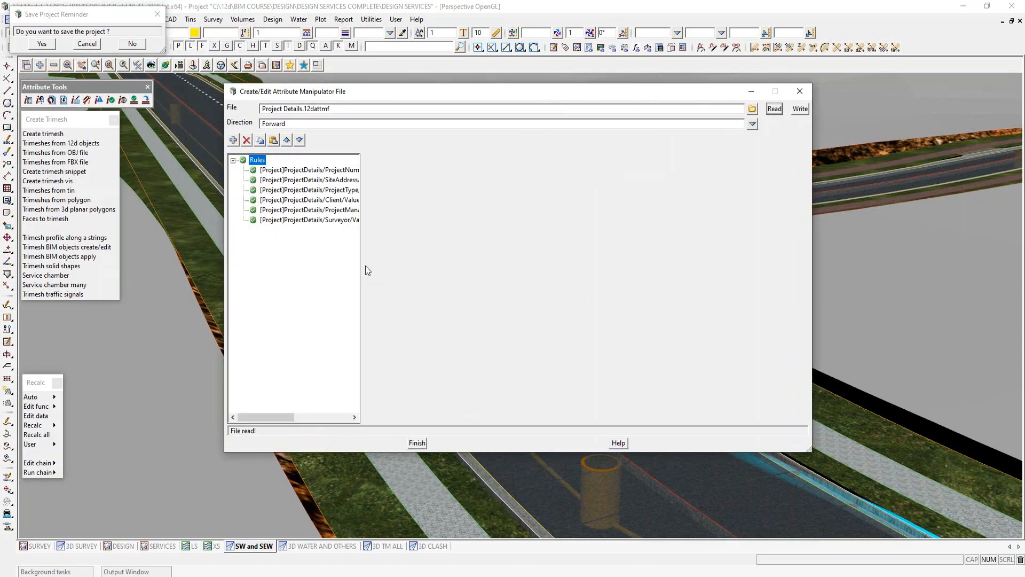
pyautogui.moveTo(360, 265); pyautogui.dragTo(488, 261)
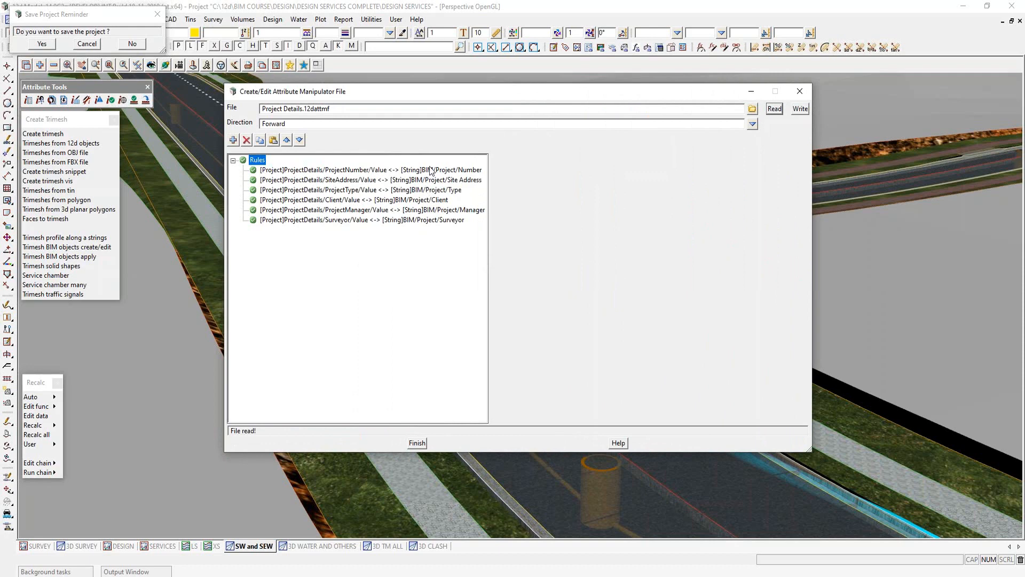
pyautogui.click(431, 170)
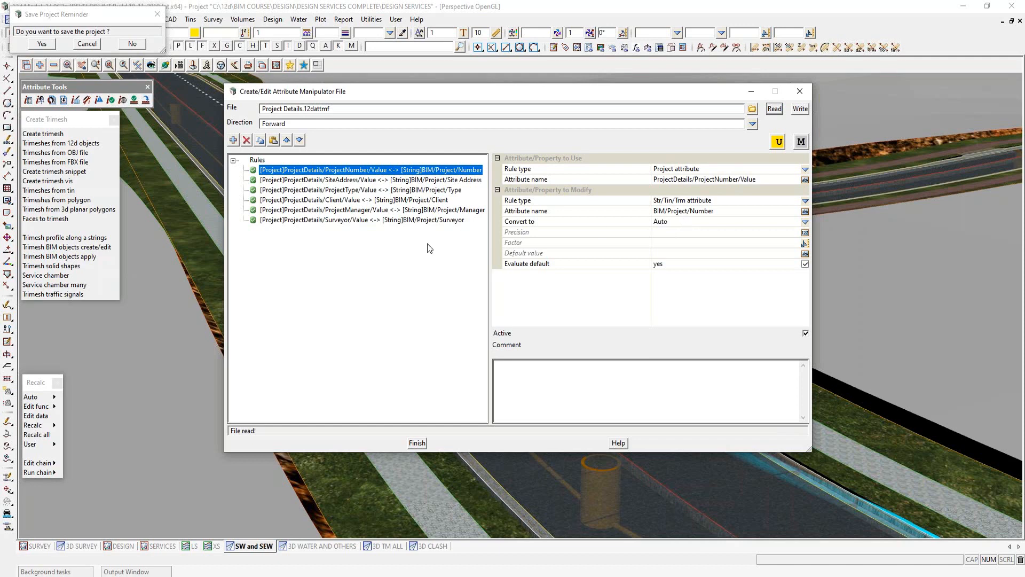
# - Read Drainage BIM.12dattmf, examine its Reference, Calculated Length, Trimesh_name and Volume_cu_m rules, and close the editor
pyautogui.click(752, 108)
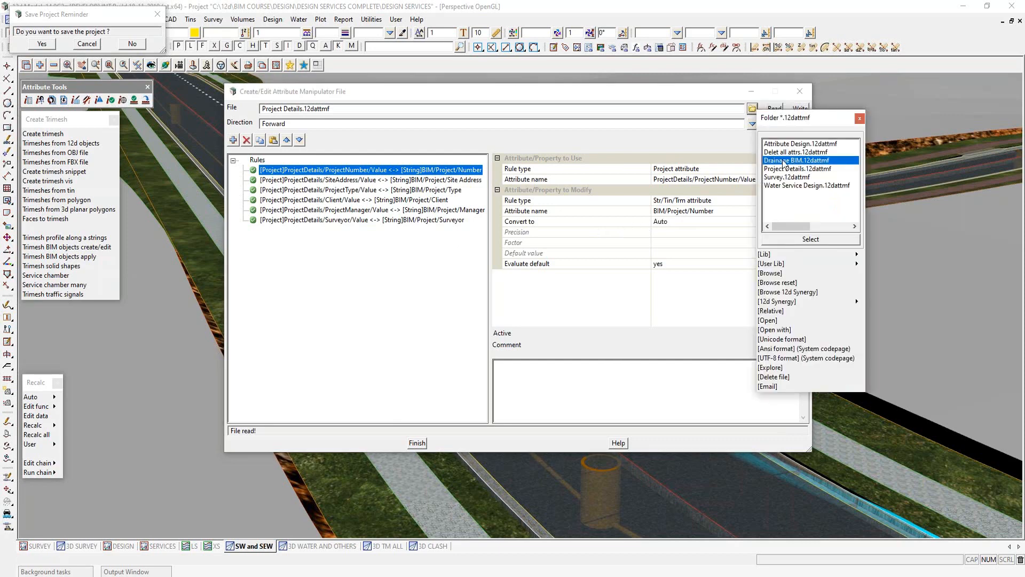
pyautogui.click(786, 160)
pyautogui.click(775, 109)
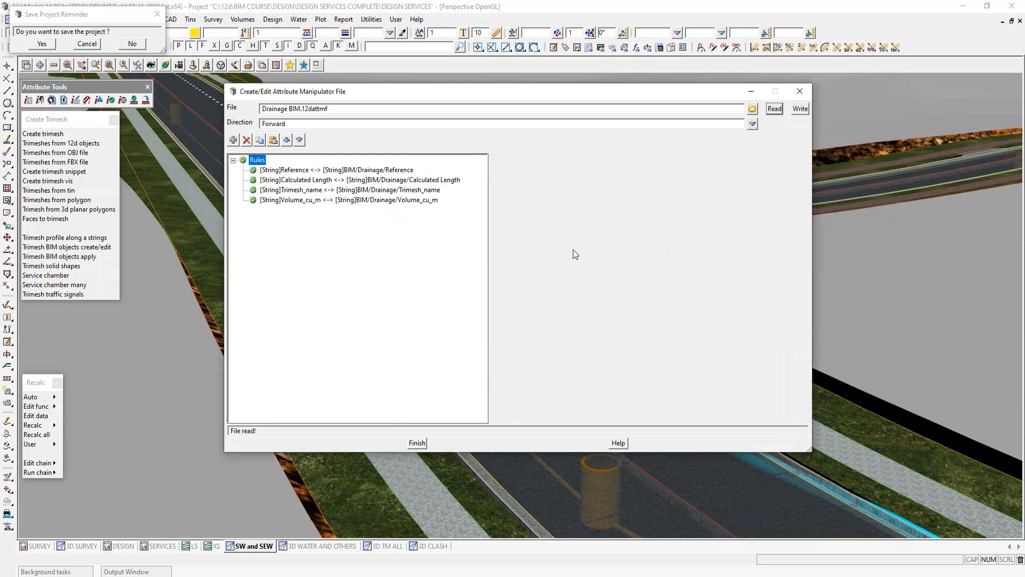
pyautogui.click(392, 170)
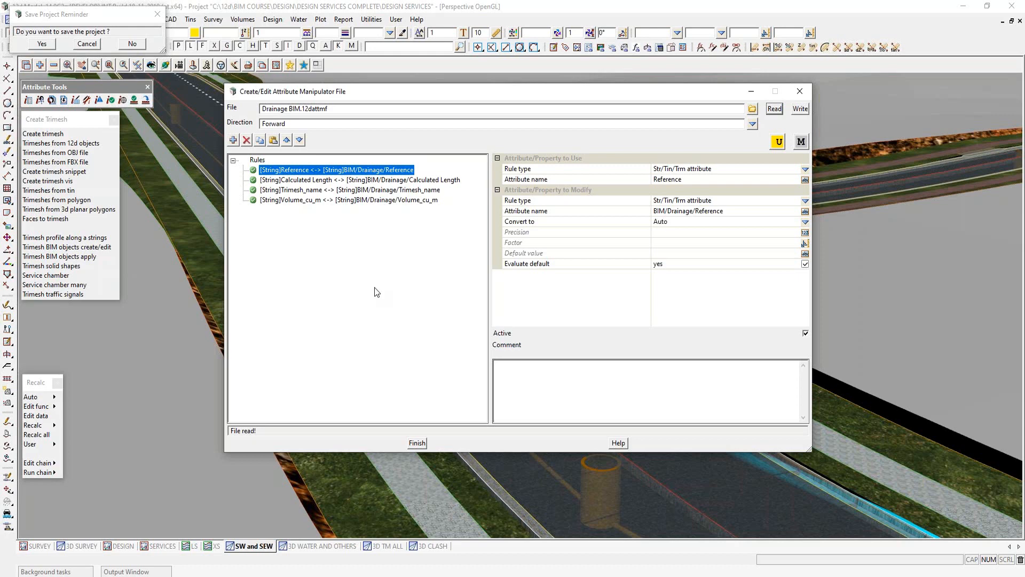
pyautogui.click(425, 181)
pyautogui.click(423, 190)
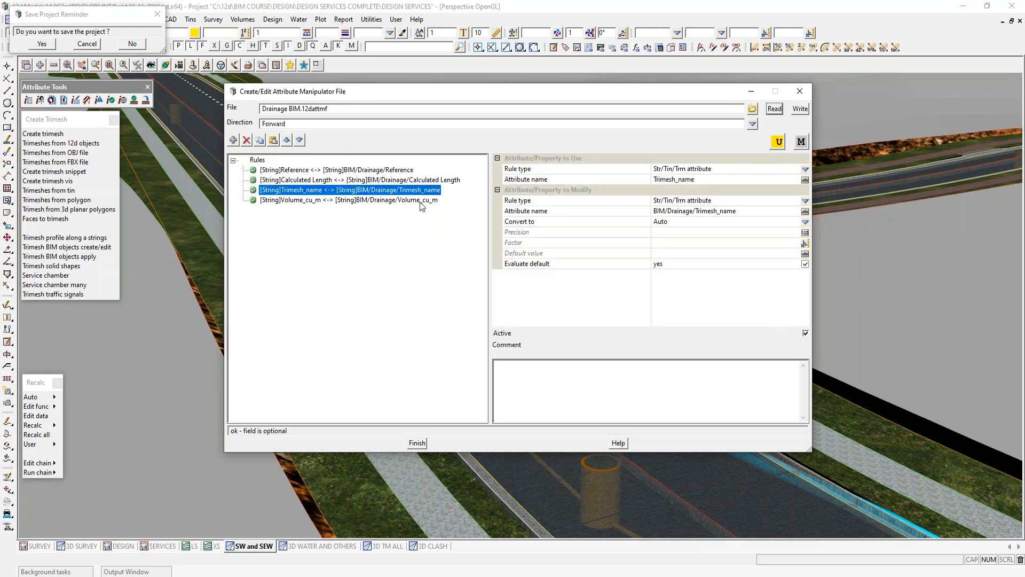
pyautogui.click(423, 201)
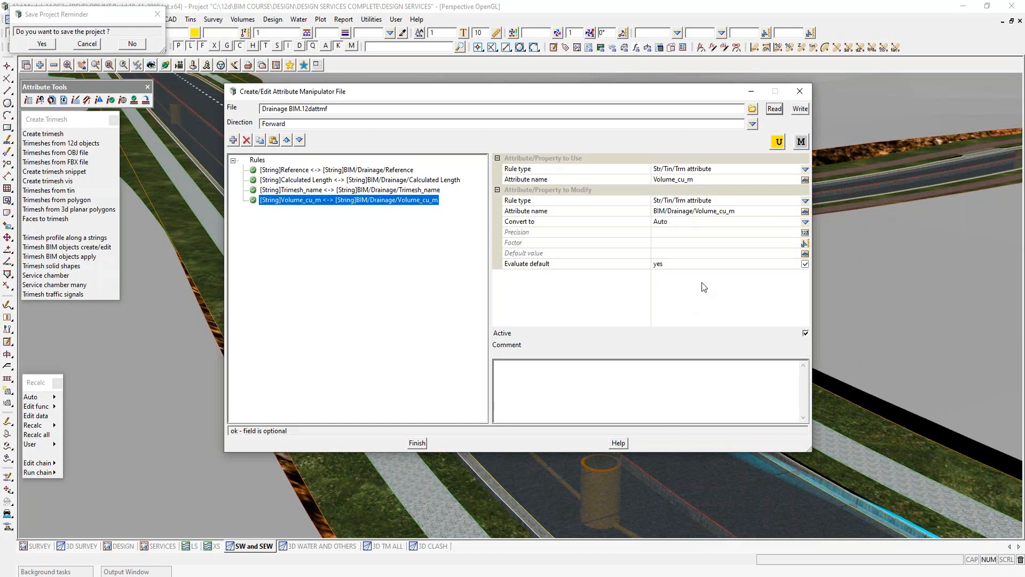
pyautogui.click(805, 93)
pyautogui.click(87, 44)
# - Open the IFC express writer, check the IFC attributes tree name in its attribute settings, and close it without writing
pyautogui.click(150, 19)
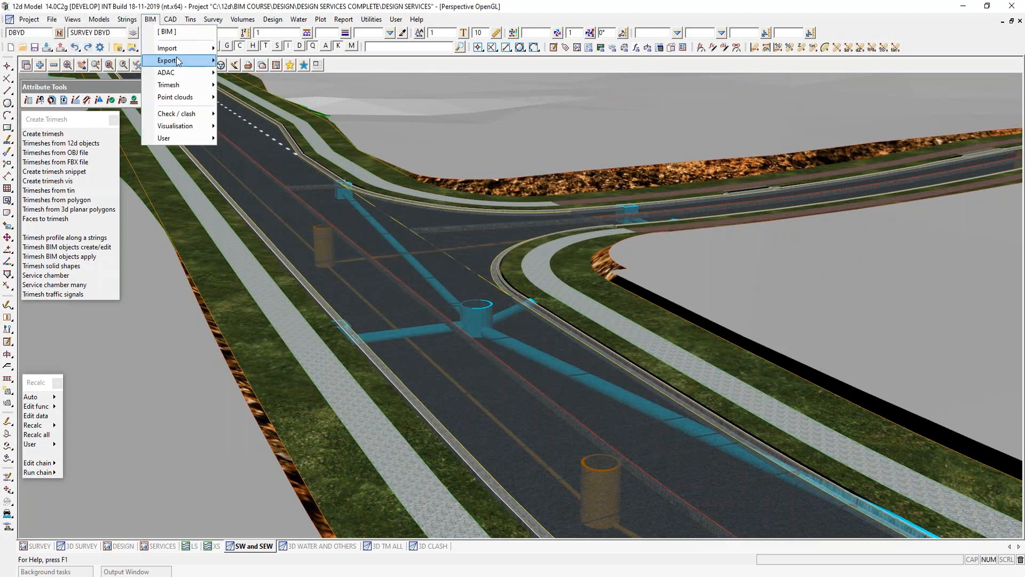
pyautogui.moveTo(178, 61)
pyautogui.moveTo(253, 81)
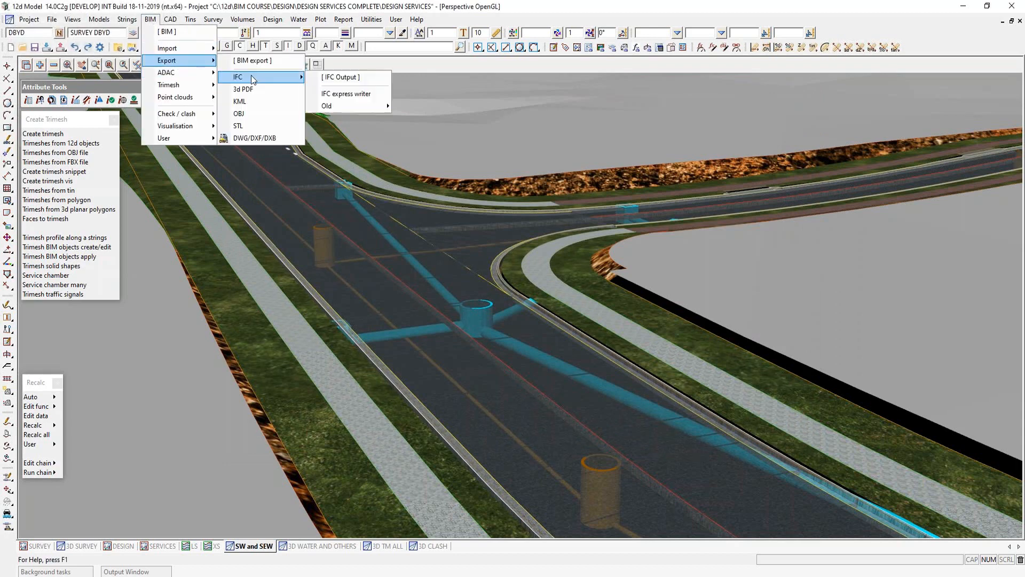
pyautogui.click(335, 94)
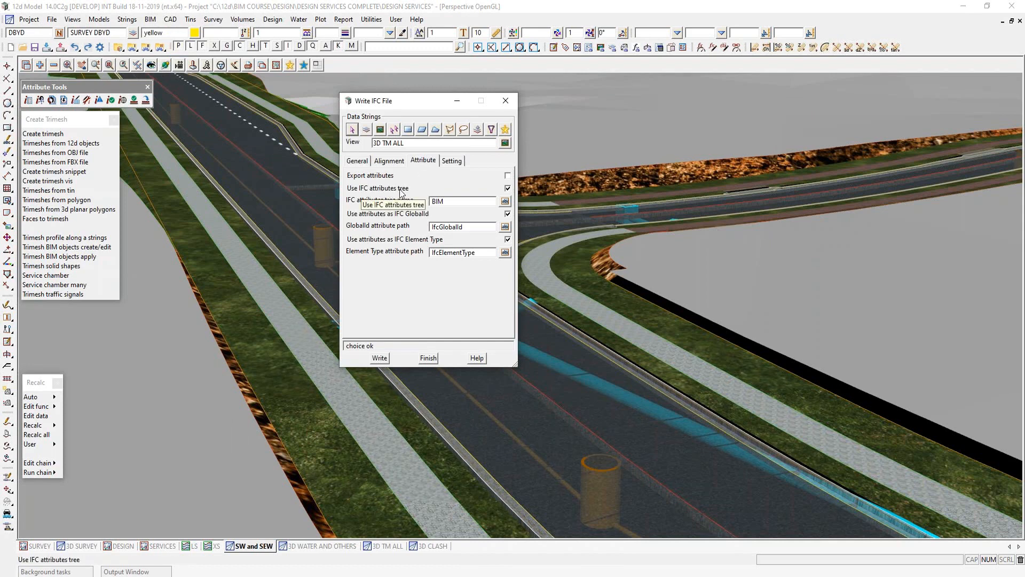
pyautogui.moveTo(450, 202); pyautogui.dragTo(415, 201)
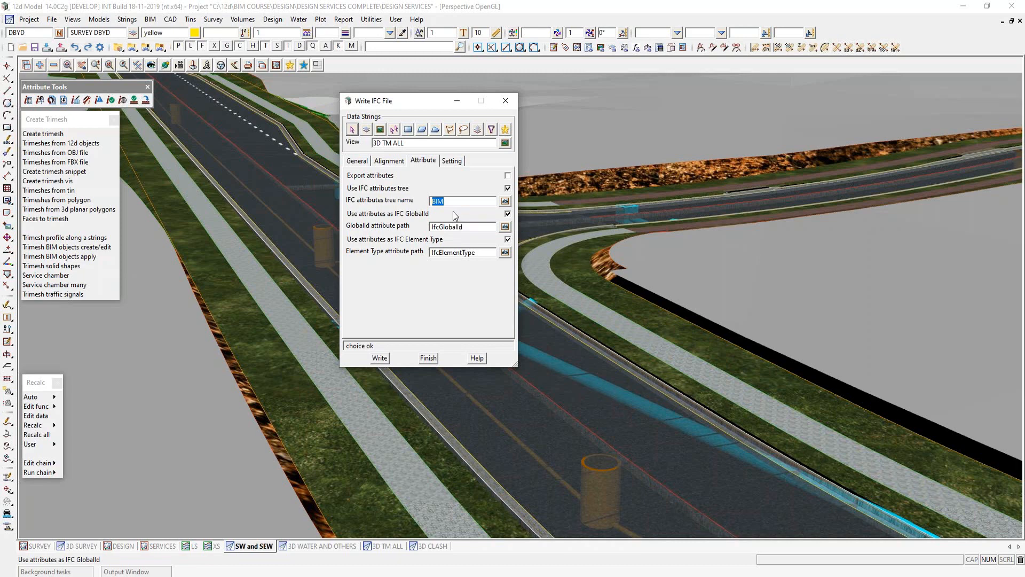
pyautogui.click(428, 359)
# - In the SURVEY plan view, set global attributes with the Trimesh Service Chamber/Pit Circular definition and bring up its string attribute form
pyautogui.click(35, 546)
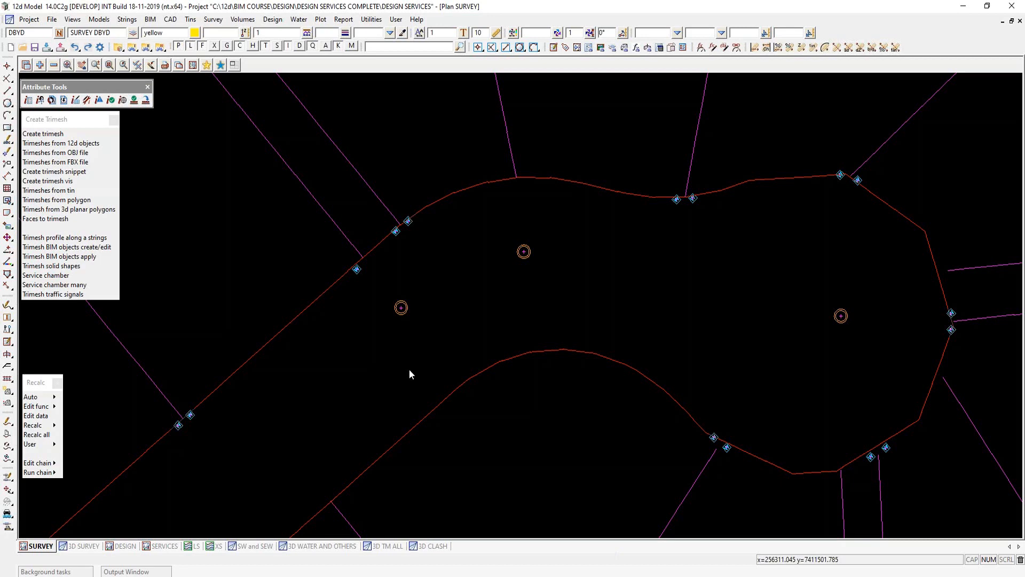
pyautogui.click(134, 100)
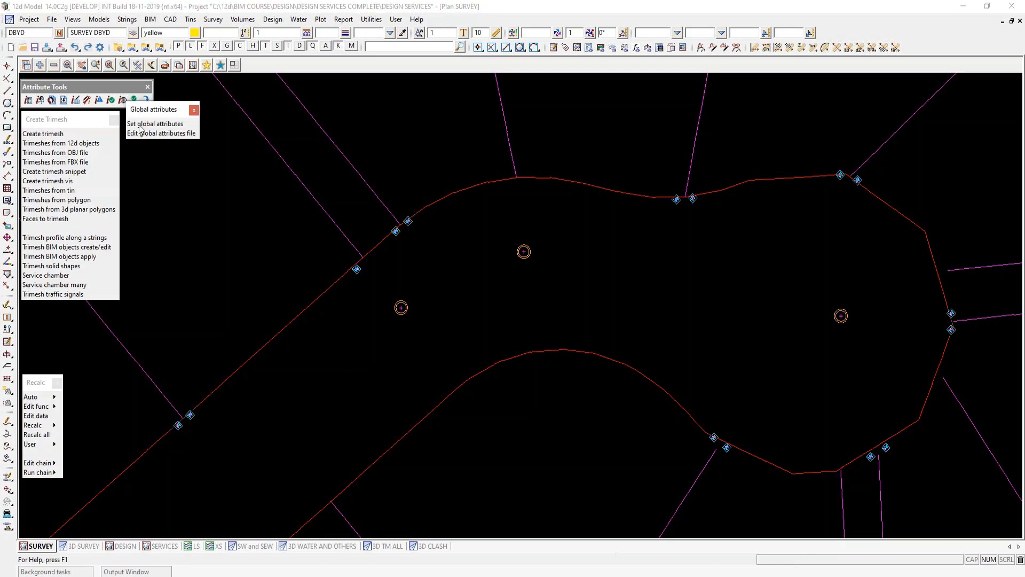
pyautogui.click(155, 124)
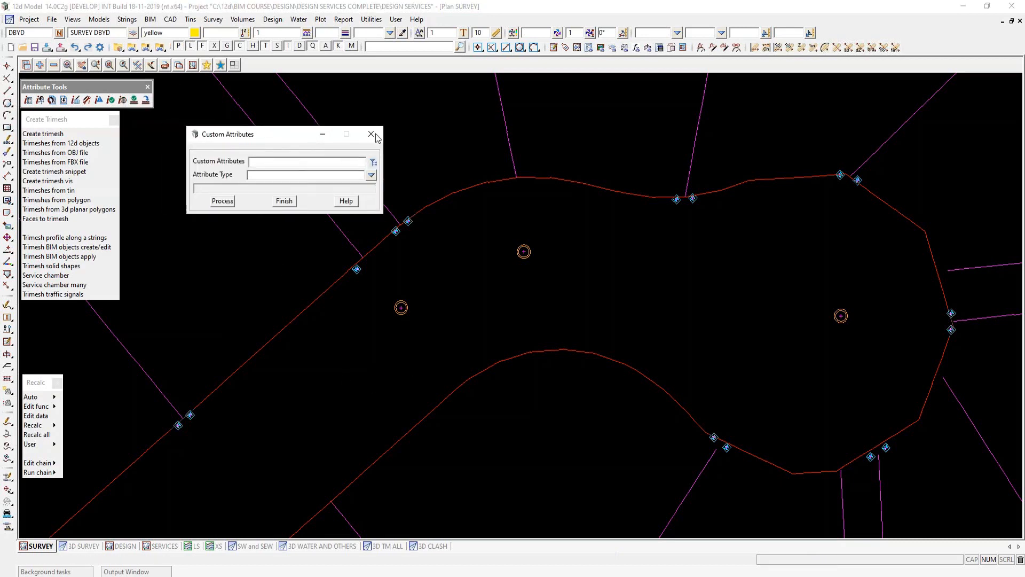
pyautogui.moveTo(286, 134); pyautogui.dragTo(709, 88)
pyautogui.click(798, 116)
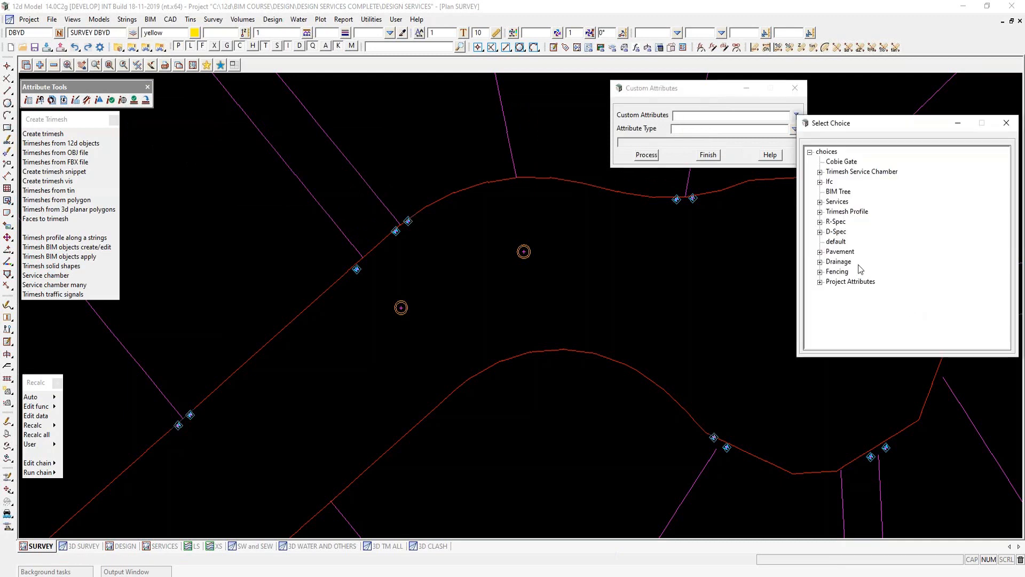
pyautogui.click(820, 172)
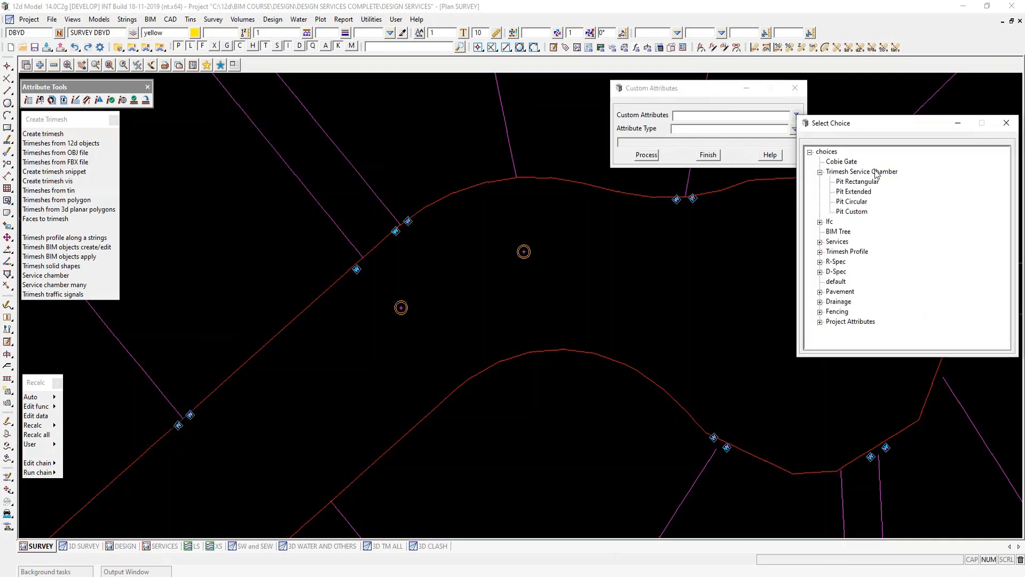
pyautogui.doubleClick(855, 202)
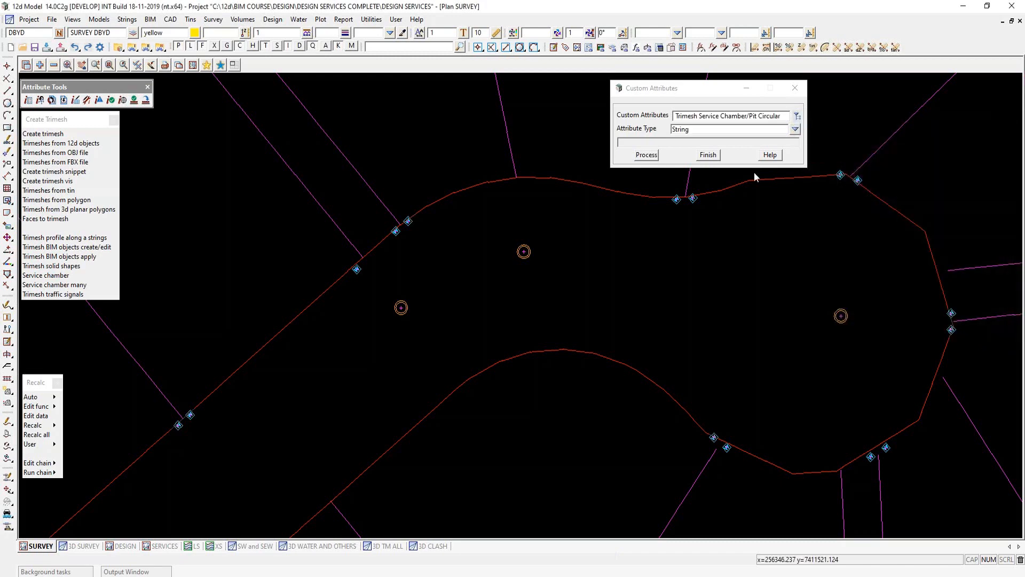
pyautogui.click(647, 155)
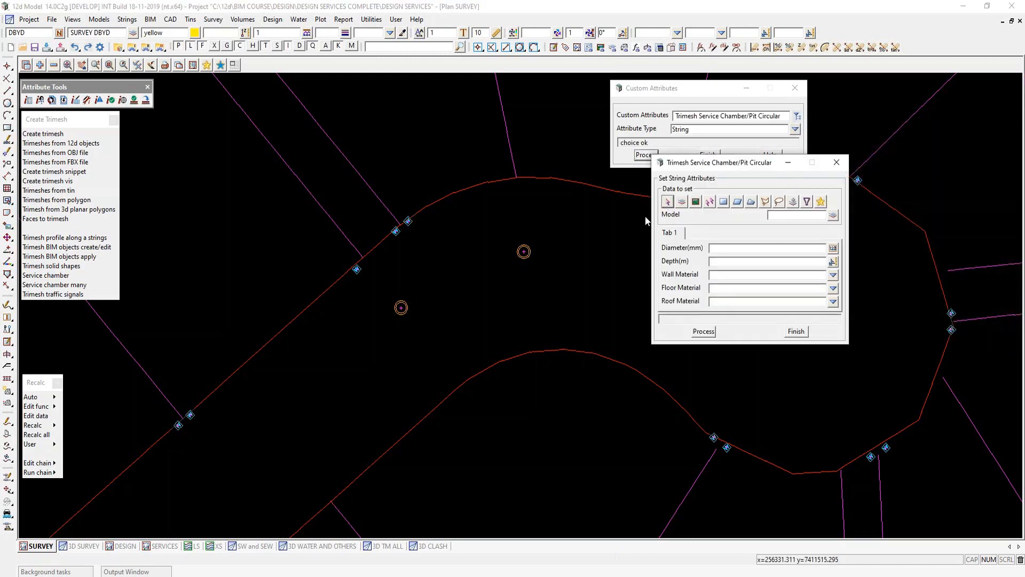
# - Pick the sewer manhole nearest the road entry to the cul-de-sac, examine its diameter, depth and material attributes, and close the form
pyautogui.click(667, 201)
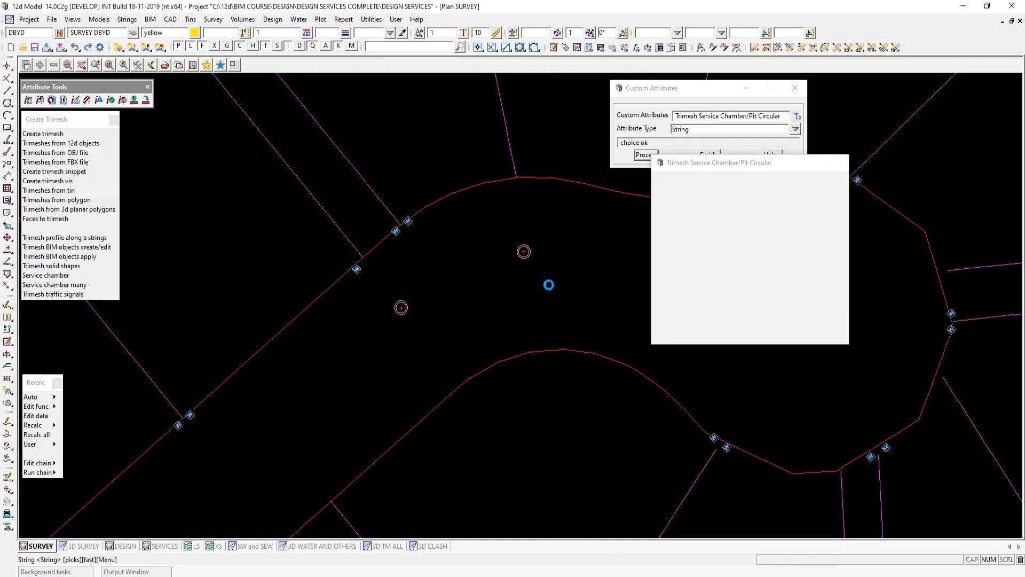
pyautogui.click(401, 309)
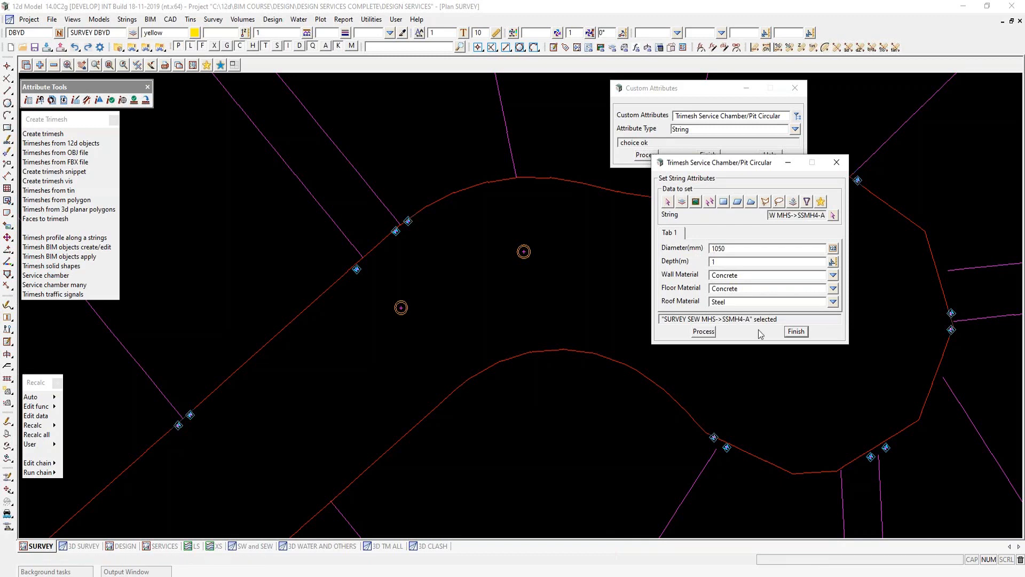
pyautogui.click(796, 332)
# - Examine a survey water meter's size, rotation, depth and material attributes with the Pit Rectangular definition, and close the custom attributes tool
pyautogui.click(797, 116)
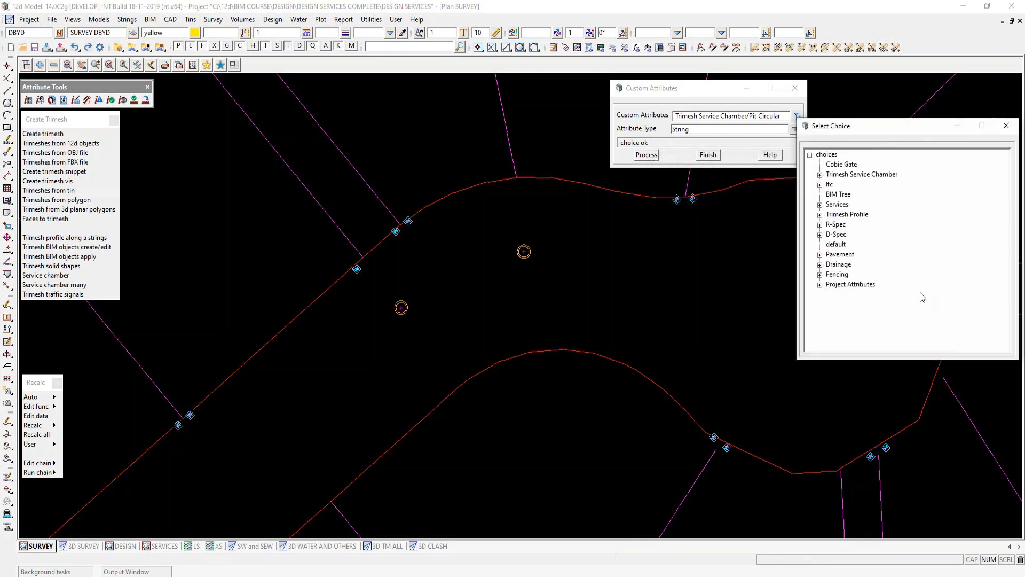
pyautogui.click(820, 175)
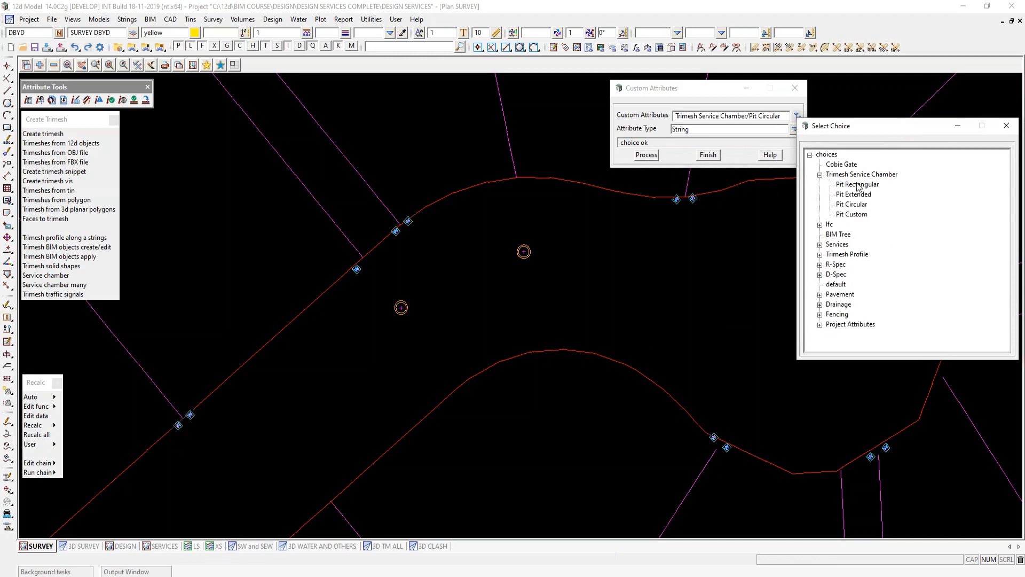
pyautogui.doubleClick(858, 184)
pyautogui.click(647, 155)
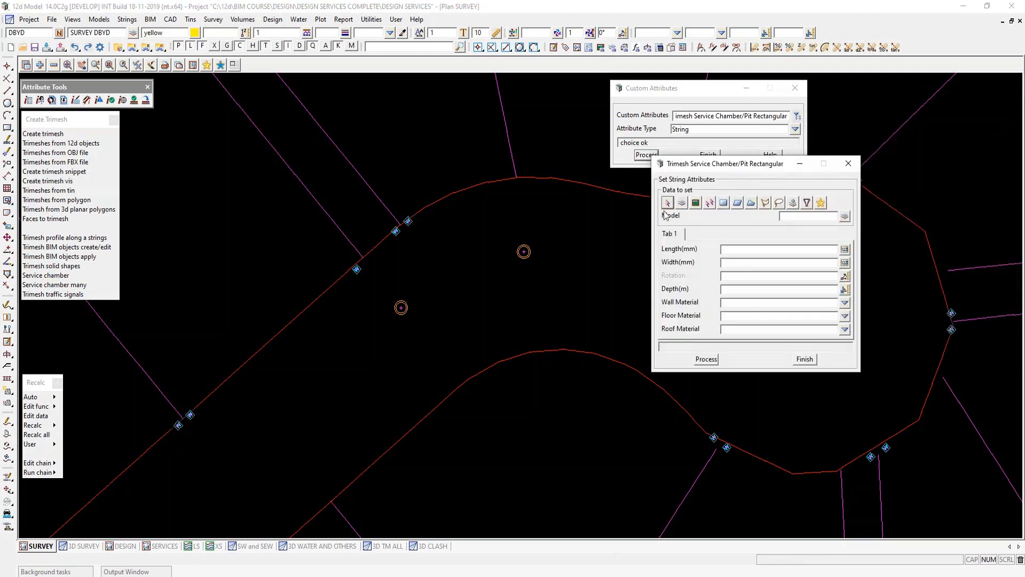
pyautogui.click(668, 206)
pyautogui.click(357, 270)
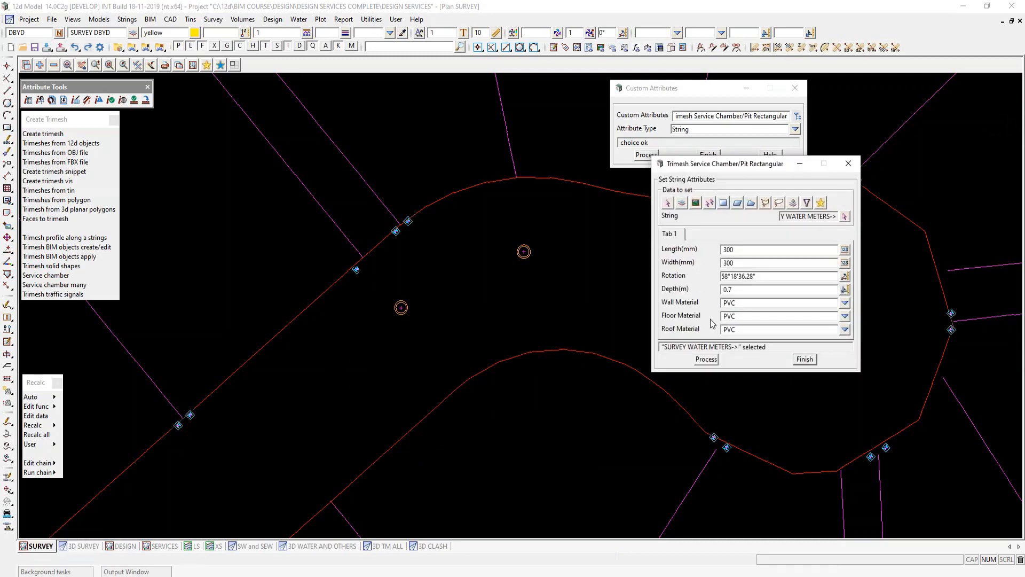
pyautogui.click(805, 359)
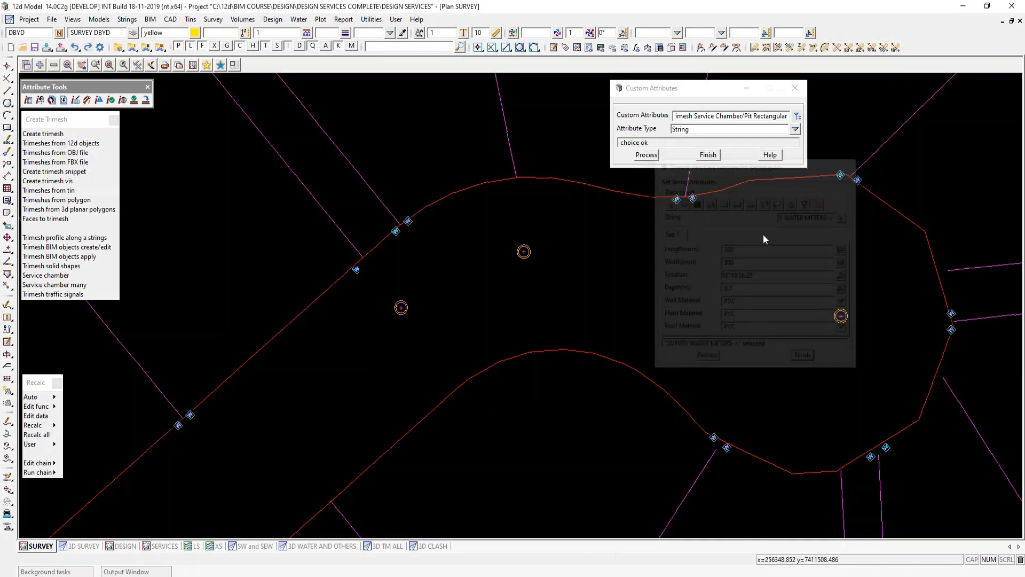
pyautogui.click(708, 155)
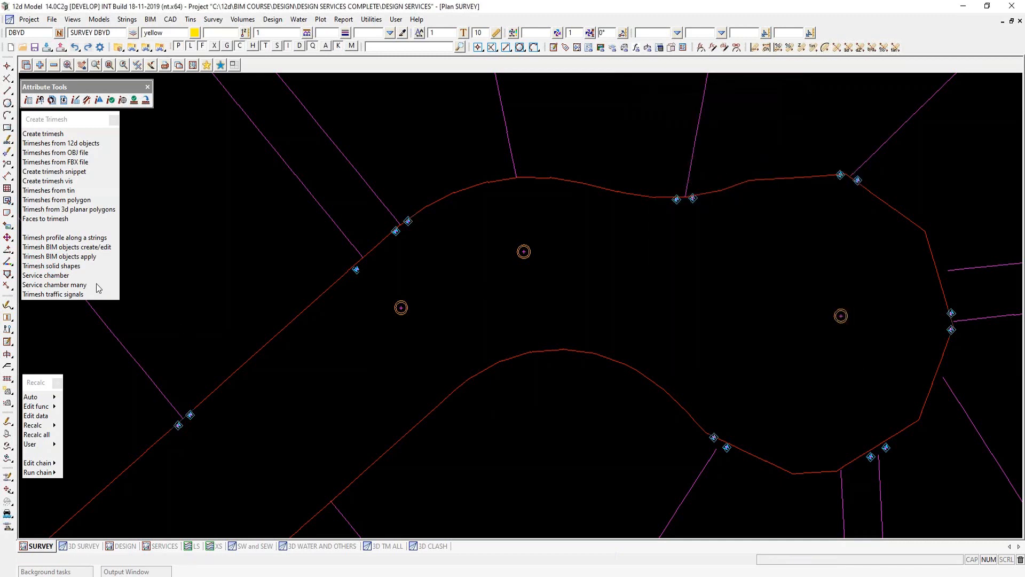
# - Start Service chamber many and load the function TM SURVEY SEWER MHS
pyautogui.click(62, 286)
pyautogui.moveTo(208, 290); pyautogui.dragTo(774, 93)
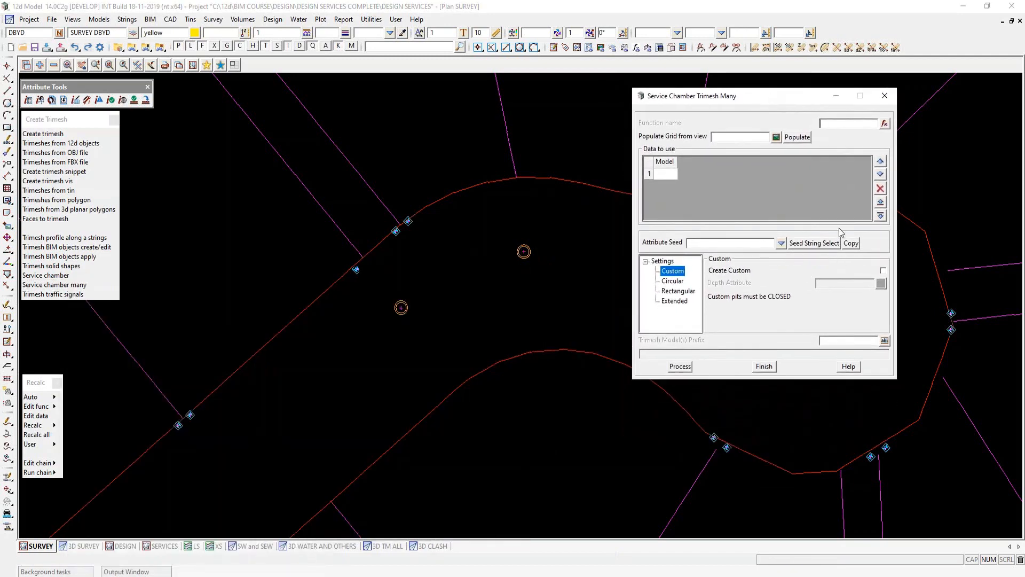
pyautogui.click(885, 124)
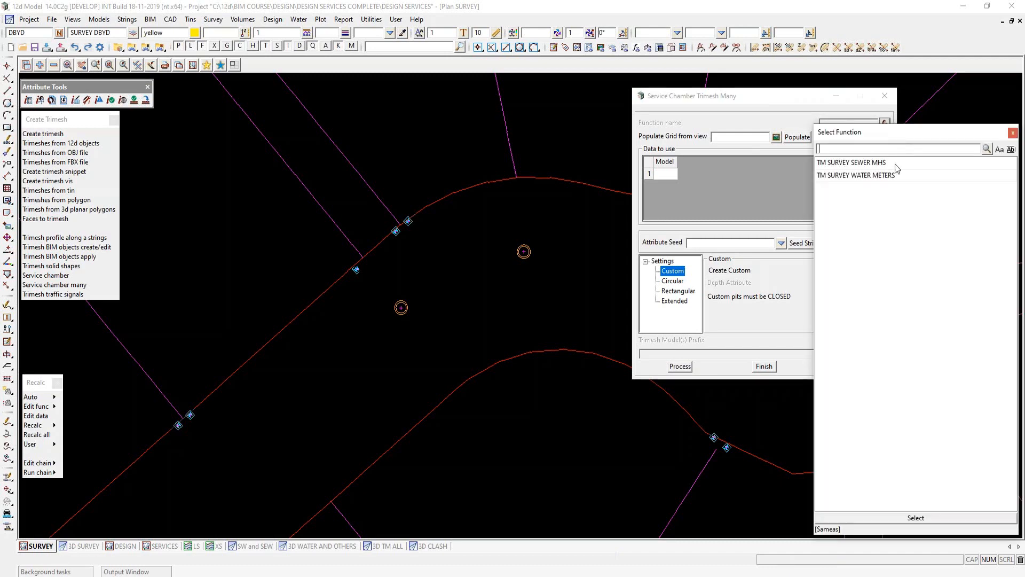
pyautogui.doubleClick(836, 165)
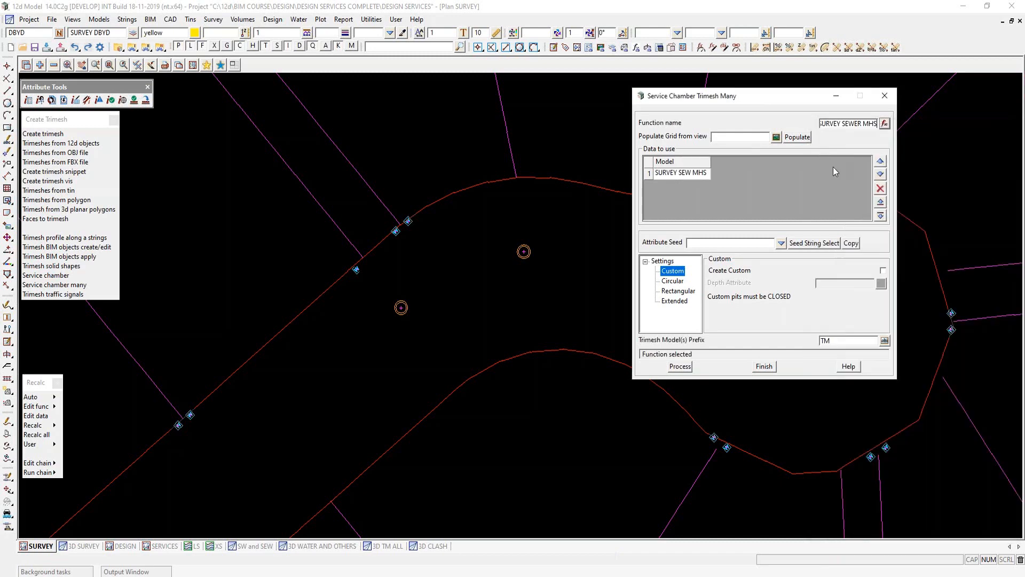
# - Select a sewer manhole as the attribute seed and create the circular manhole trimeshes from DIA_MM and DEPTH_M
pyautogui.click(673, 282)
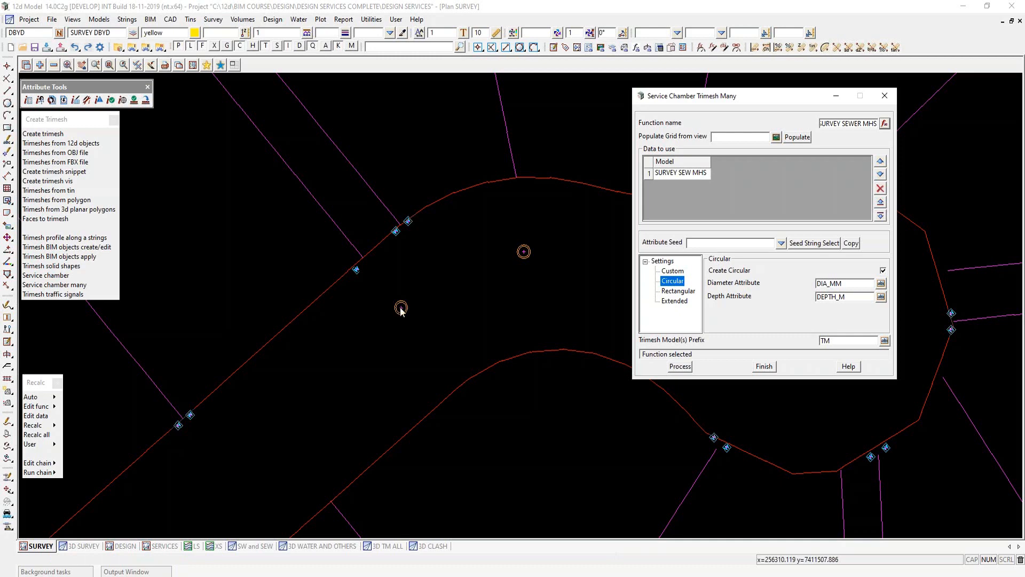
pyautogui.click(802, 247)
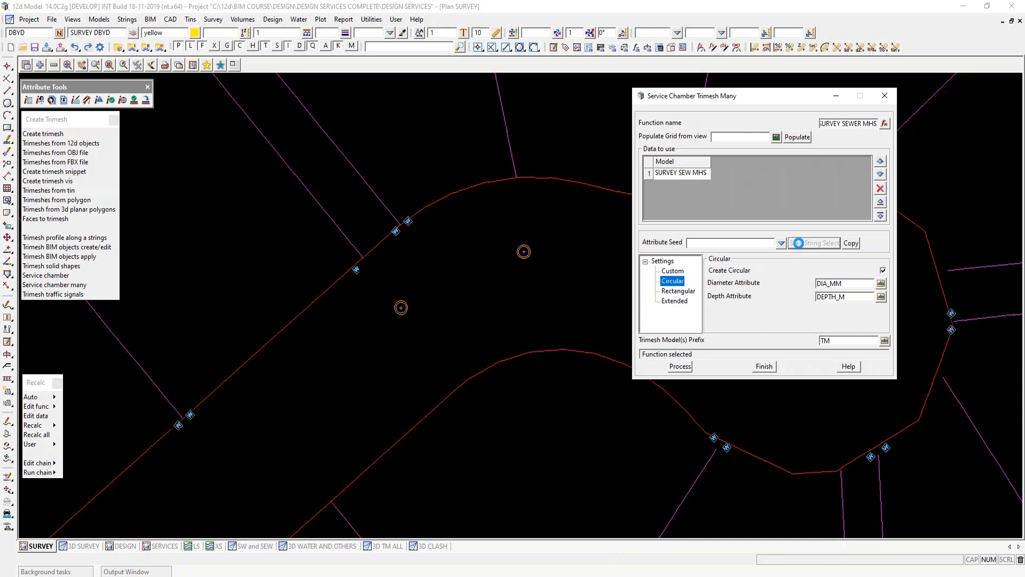
pyautogui.click(401, 308)
pyautogui.middleClick(404, 309)
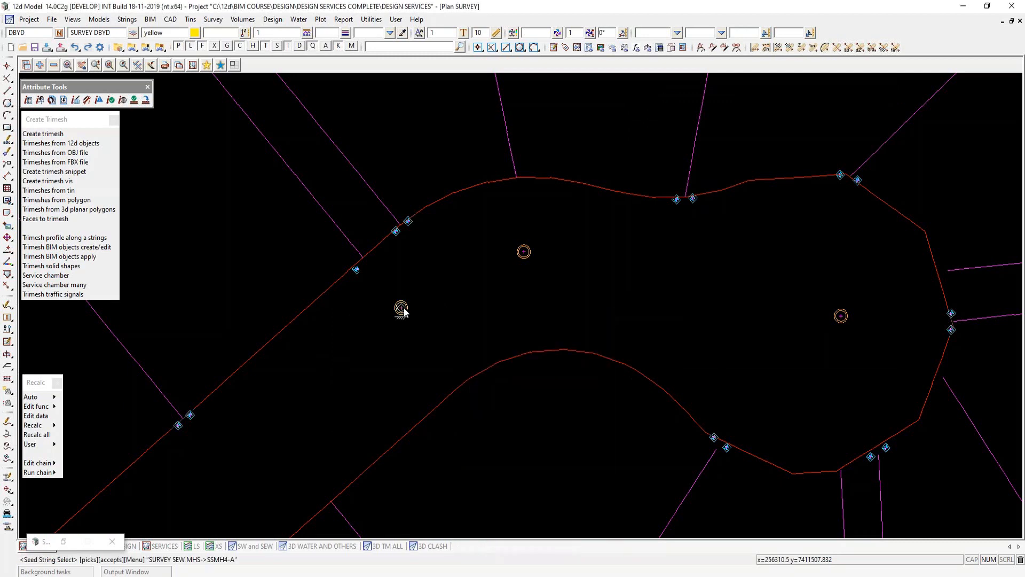
pyautogui.click(781, 244)
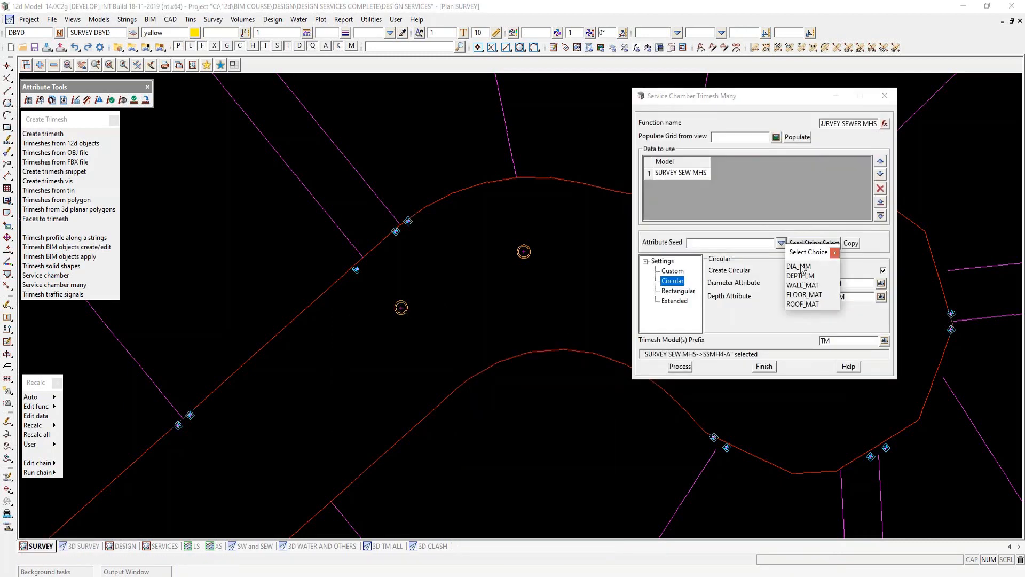
pyautogui.click(835, 253)
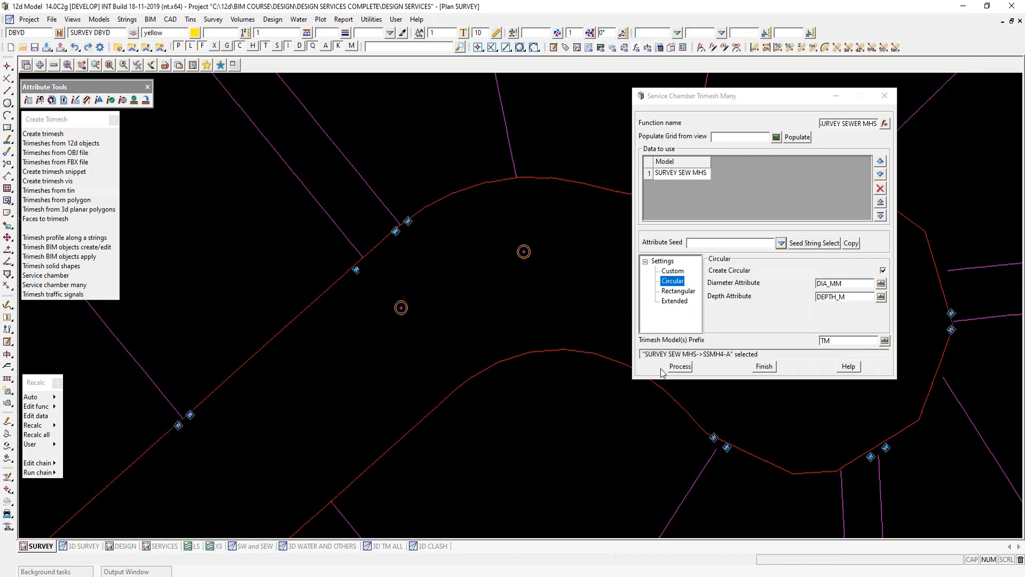
pyautogui.click(679, 367)
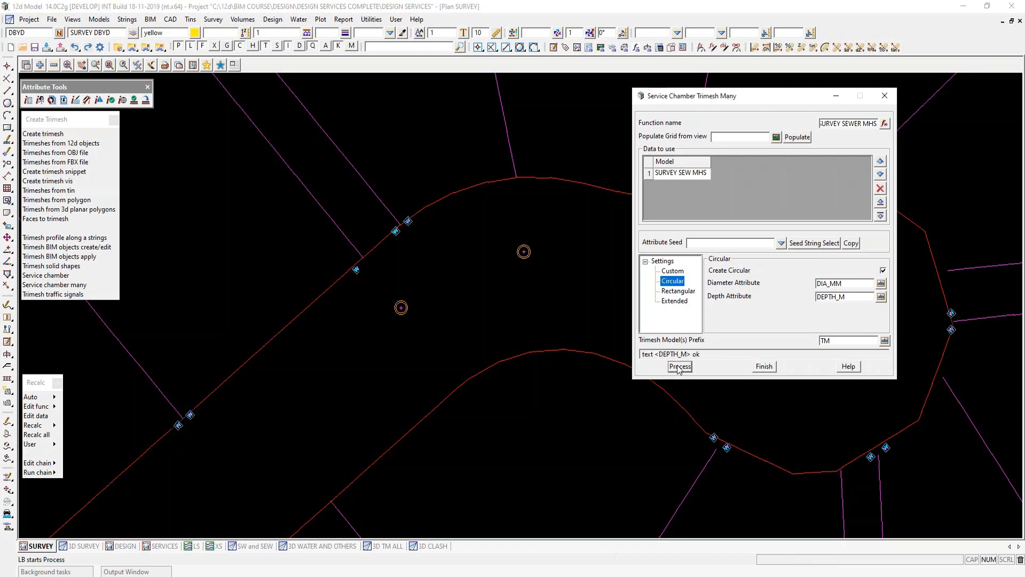
pyautogui.click(664, 262)
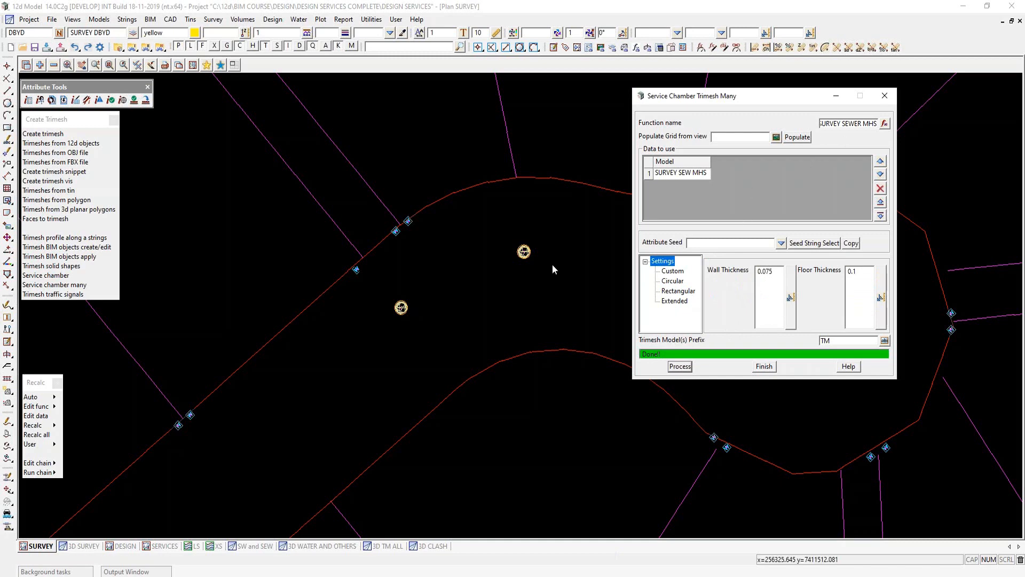
# - Load the function TM SURVEY WATER METERS, create its rectangular chamber trimeshes, and view the results in the 3D SURVEY view
pyautogui.click(885, 124)
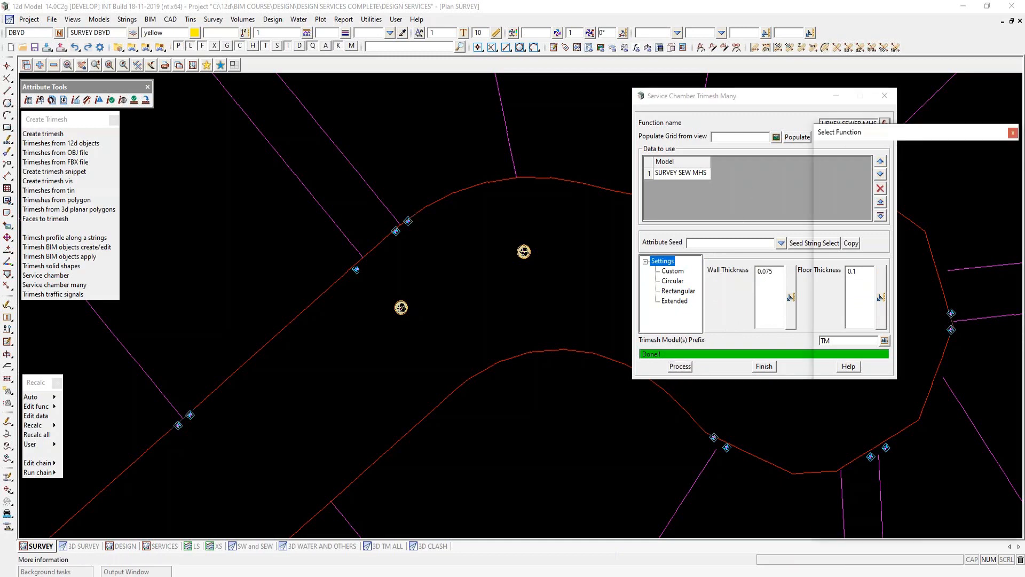
pyautogui.doubleClick(854, 176)
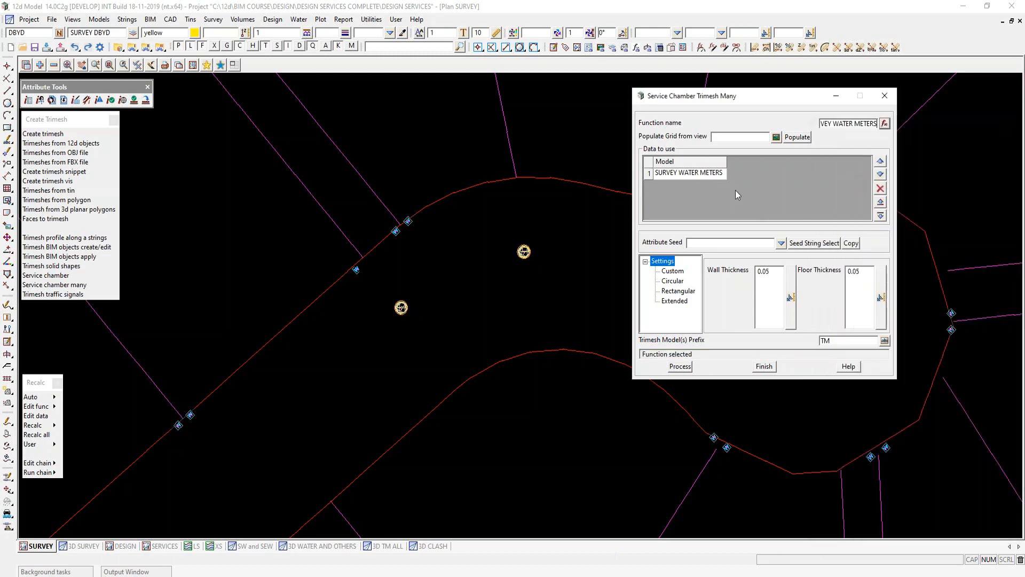
pyautogui.click(678, 291)
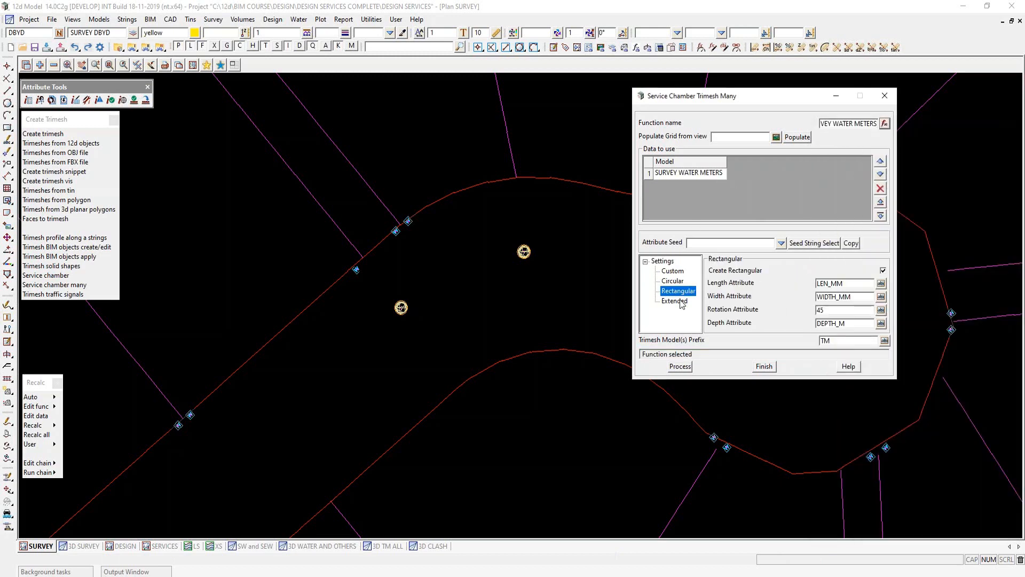
pyautogui.click(837, 296)
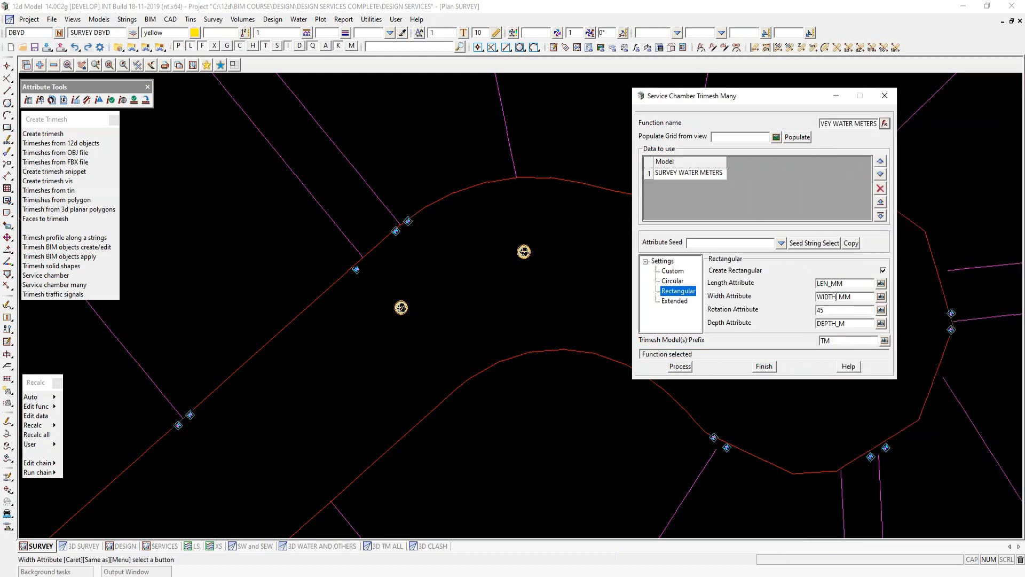
pyautogui.click(677, 367)
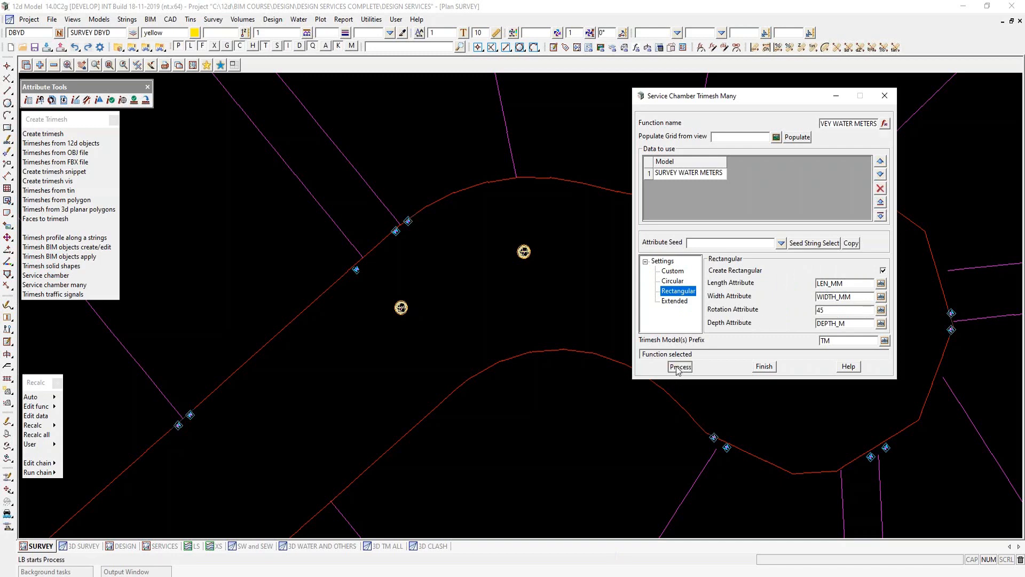
pyautogui.click(764, 366)
pyautogui.click(92, 545)
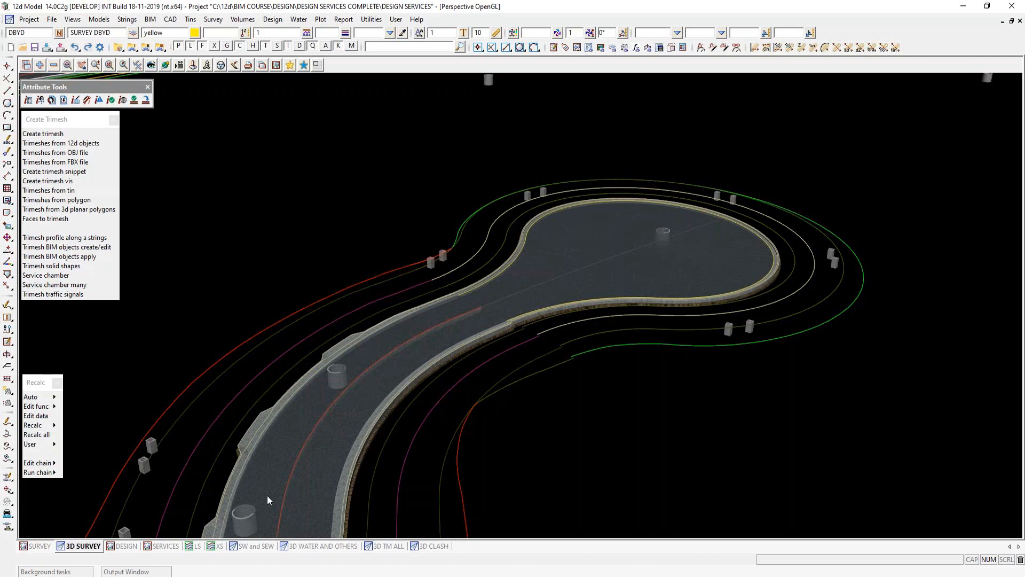
# - From the SW and SEW view, start Trimesh BIM objects create/edit, maximize its preview, and set the location to Set ups
pyautogui.click(249, 546)
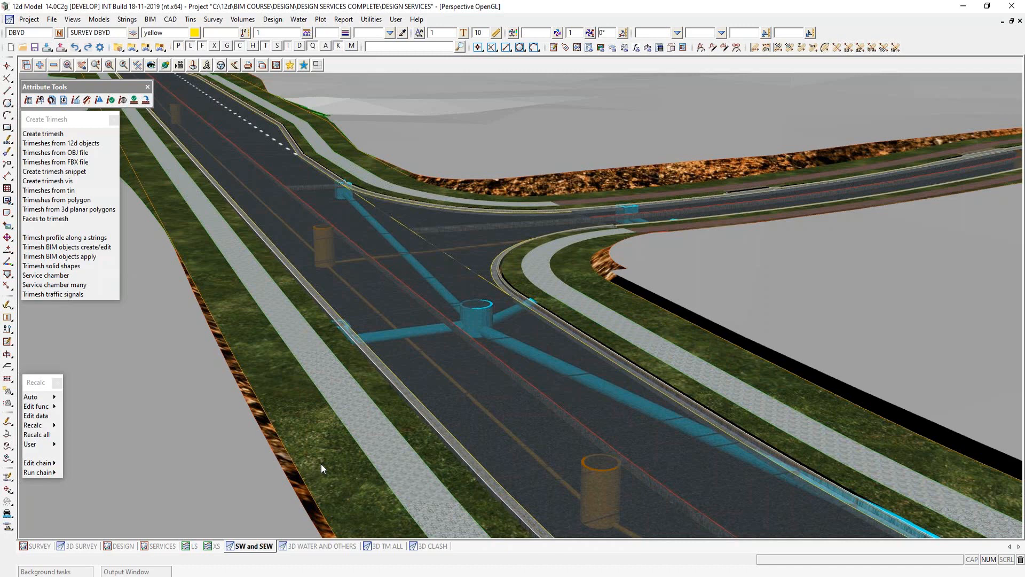
pyautogui.click(92, 249)
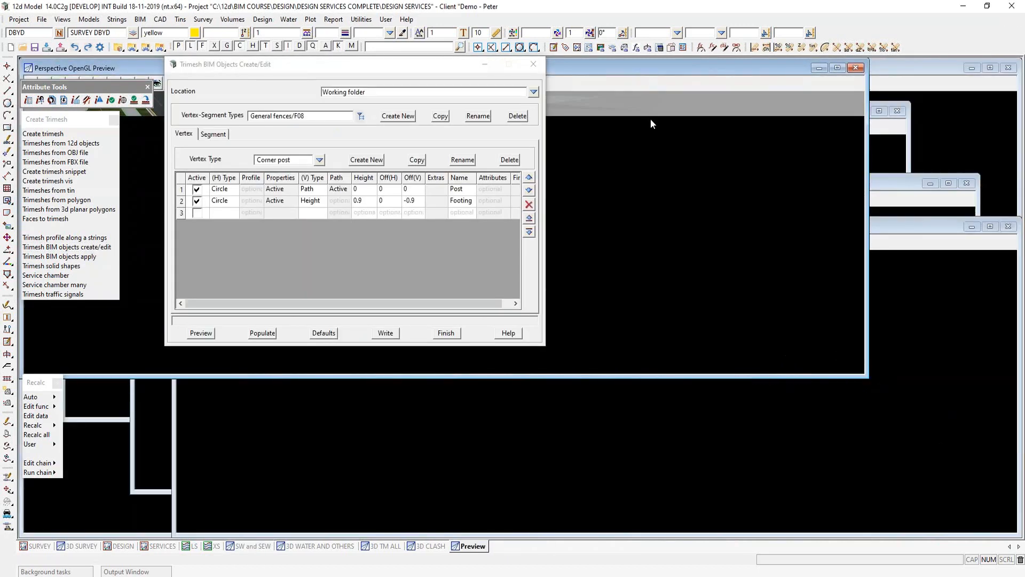
pyautogui.doubleClick(658, 65)
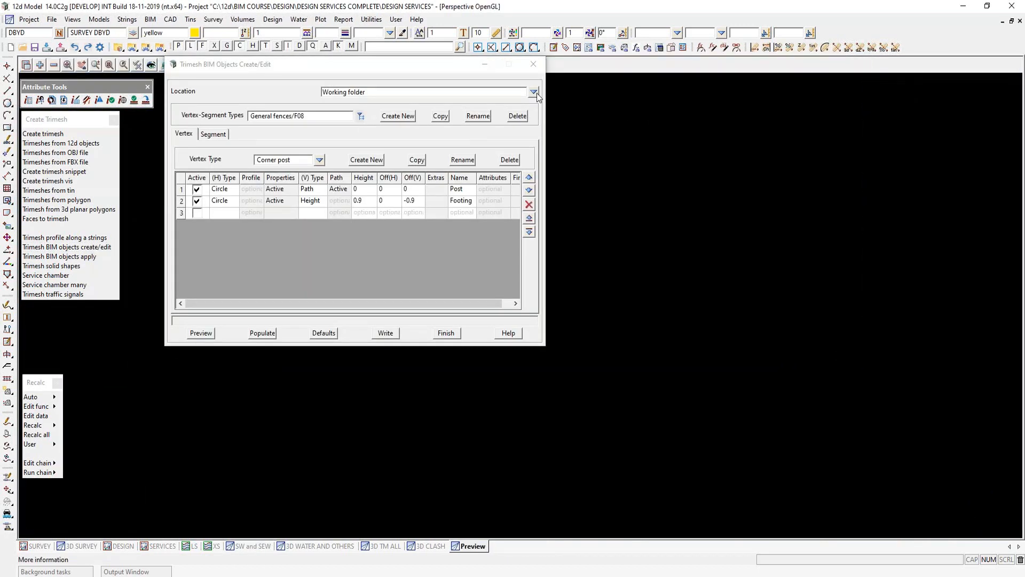
pyautogui.click(534, 92)
pyautogui.click(555, 111)
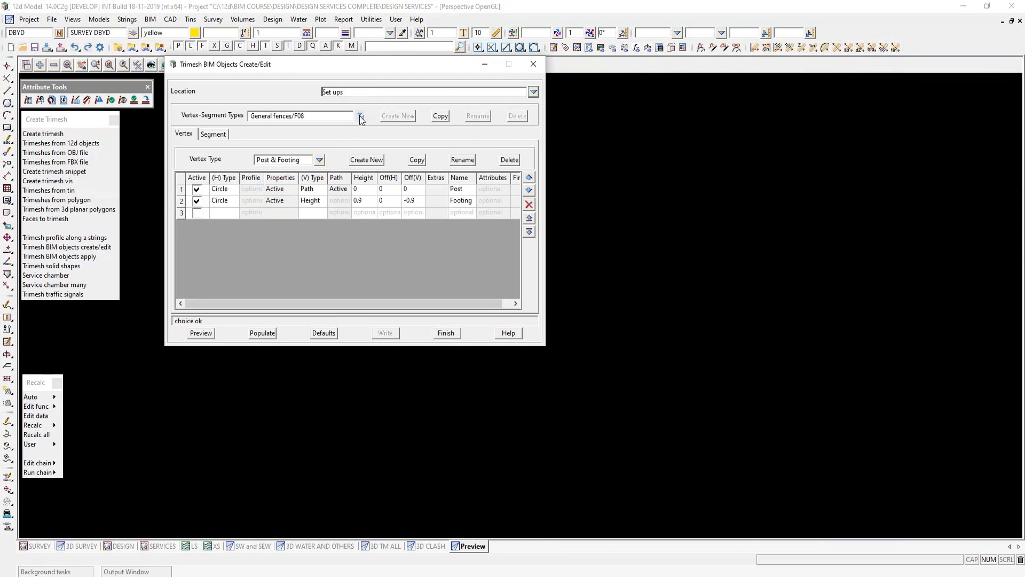
# - Choose the vertex-segment type Electrical/1 Conduit x 300 Trench, preview it, and review its segment settings
pyautogui.click(361, 117)
pyautogui.click(387, 192)
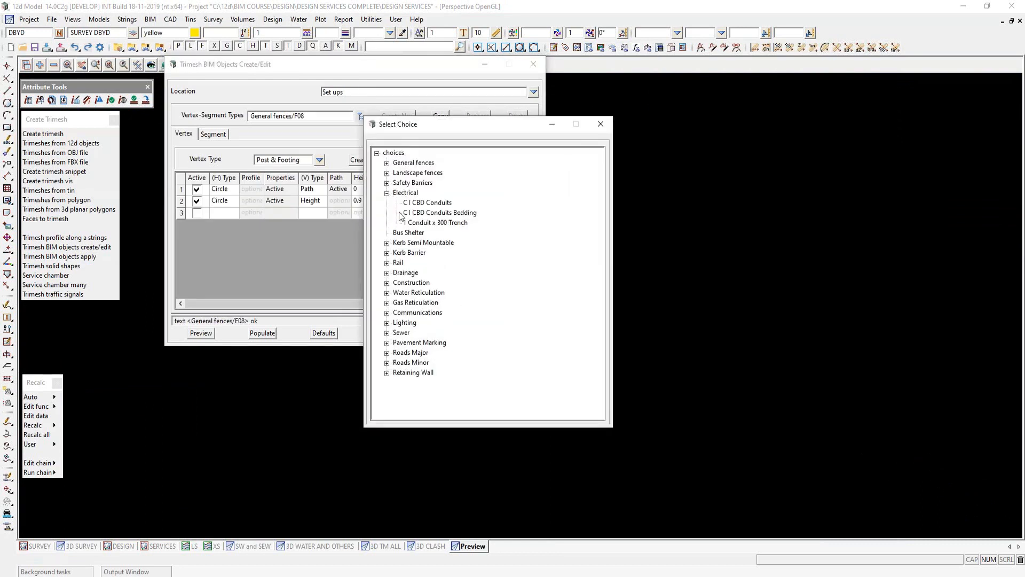
pyautogui.doubleClick(436, 223)
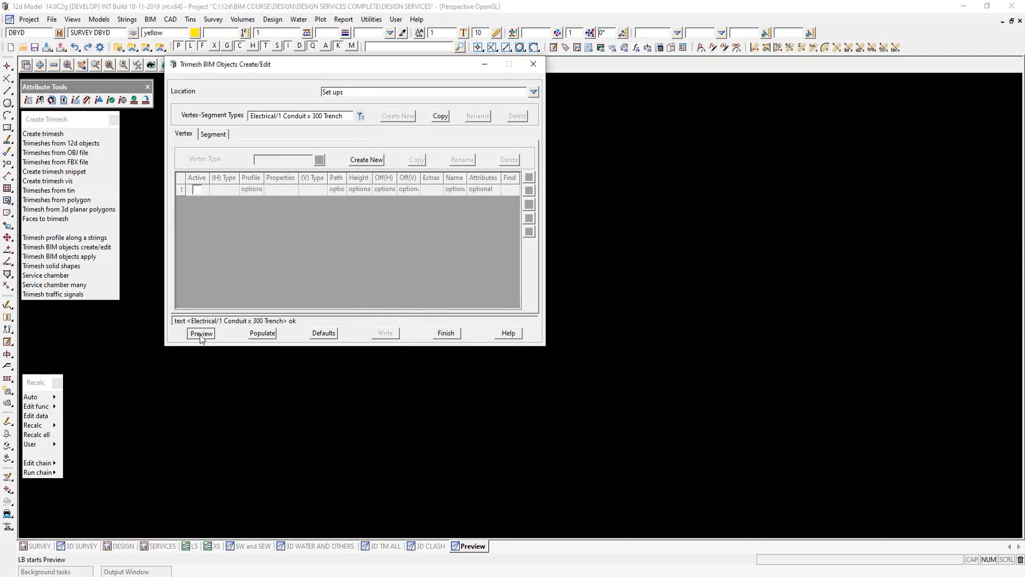
pyautogui.click(201, 333)
pyautogui.click(220, 134)
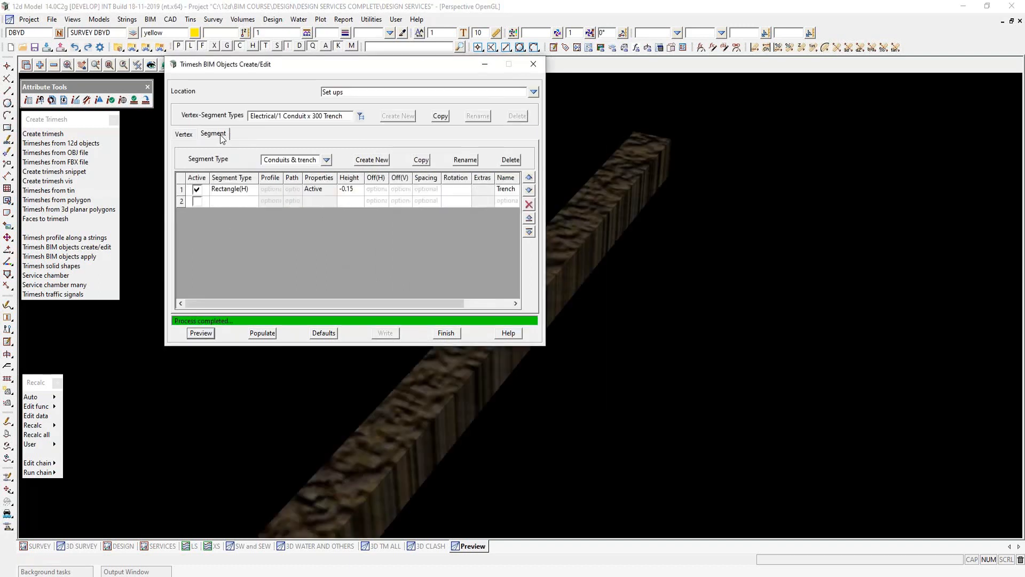
pyautogui.scroll(-4, 667, 346)
pyautogui.scroll(2, 551, 405)
pyautogui.scroll(1, 550, 404)
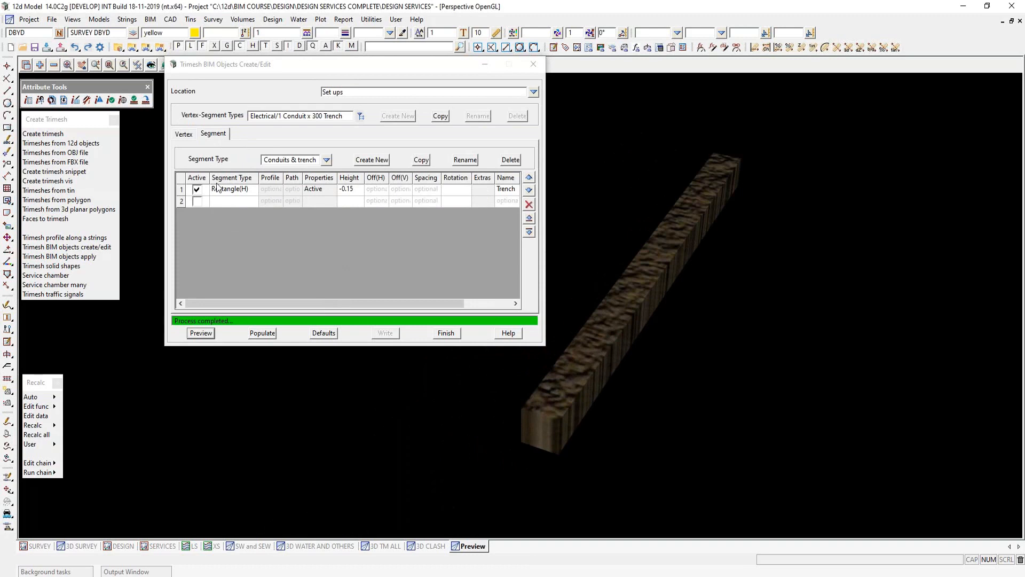
# - Examine the Trench segment's properties and its Extend Trimesh to Tin attributes, closing both without changes
pyautogui.doubleClick(319, 192)
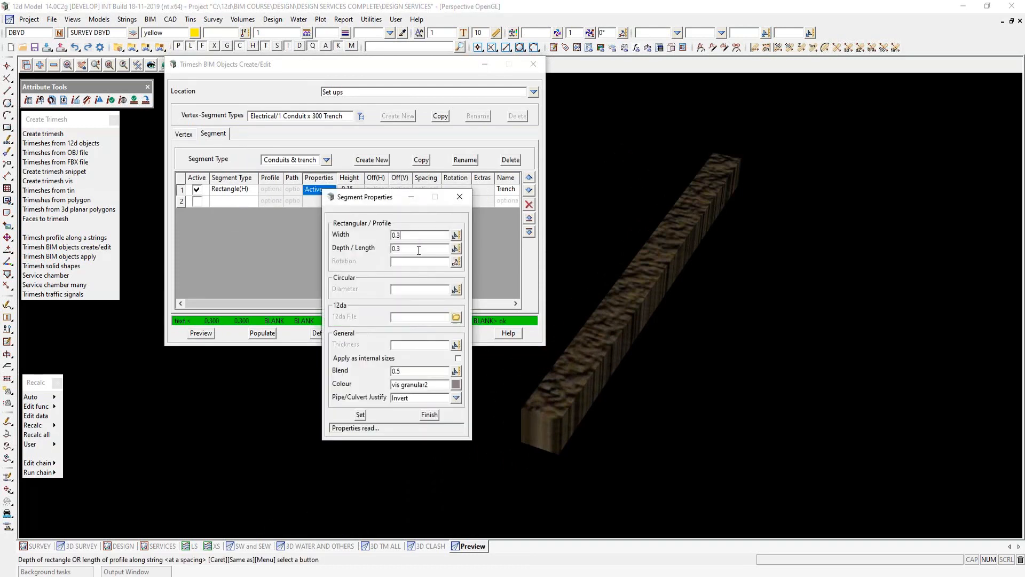
pyautogui.click(430, 415)
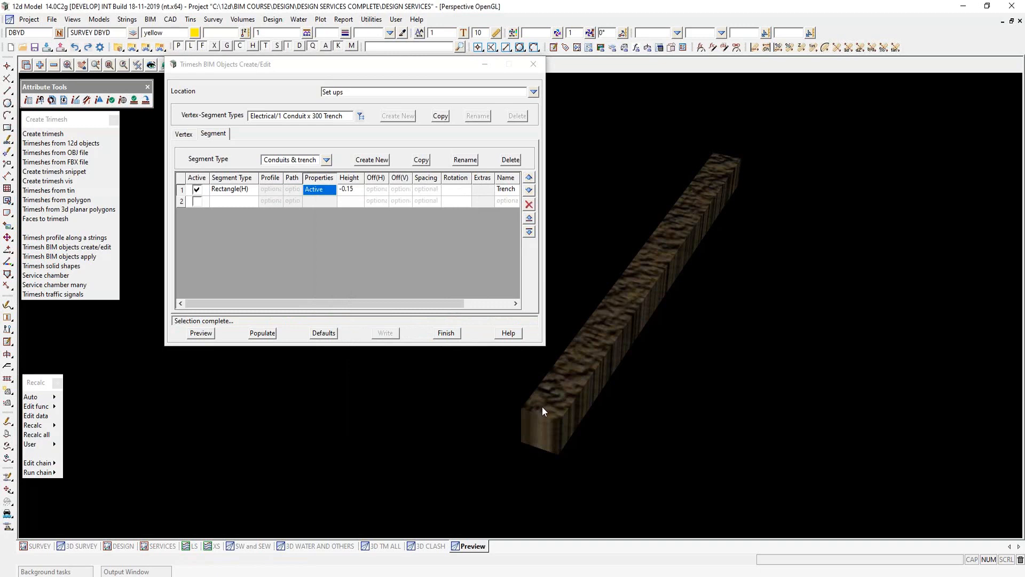
pyautogui.moveTo(420, 304); pyautogui.dragTo(457, 302)
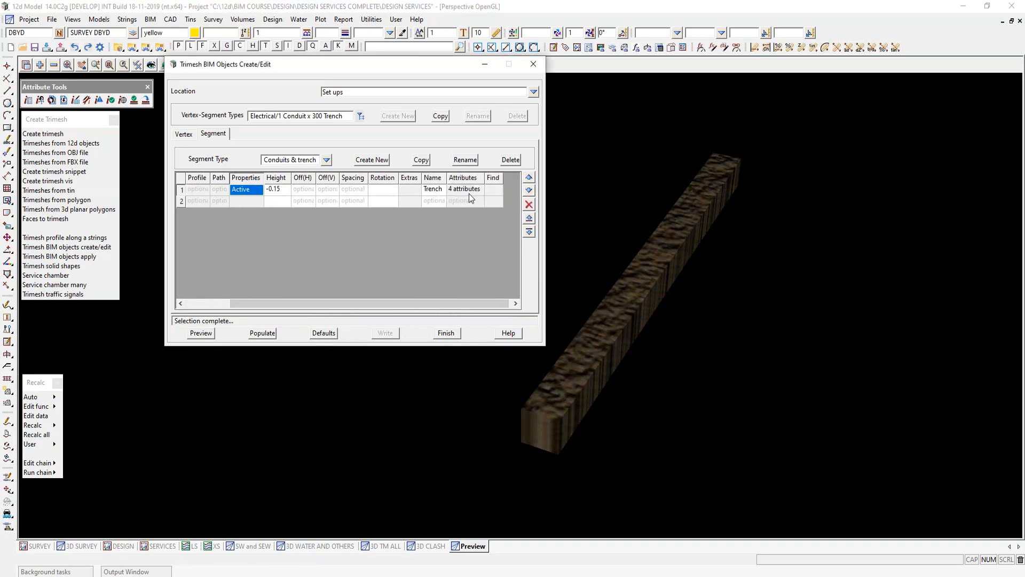
pyautogui.moveTo(466, 192)
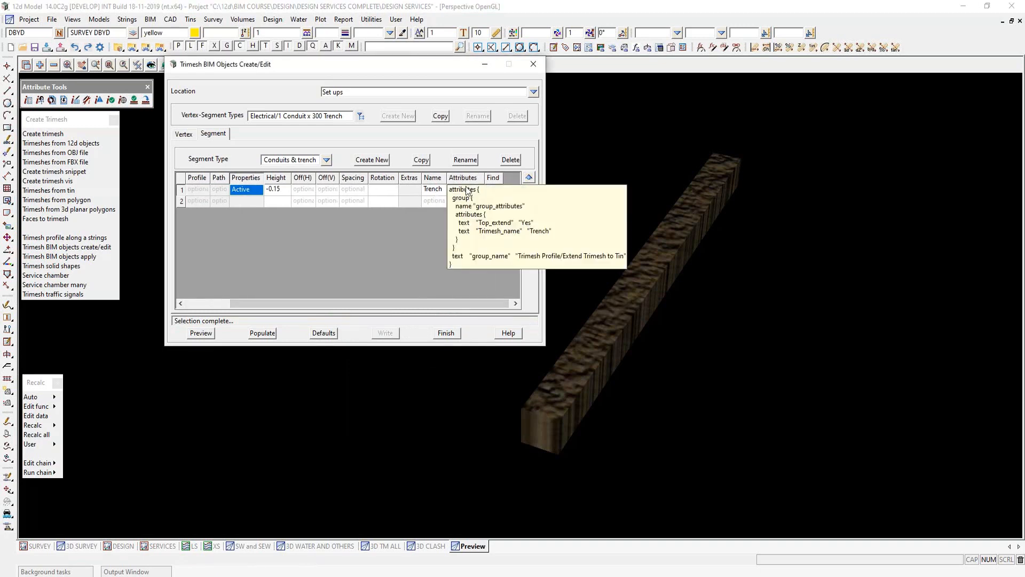
pyautogui.doubleClick(468, 193)
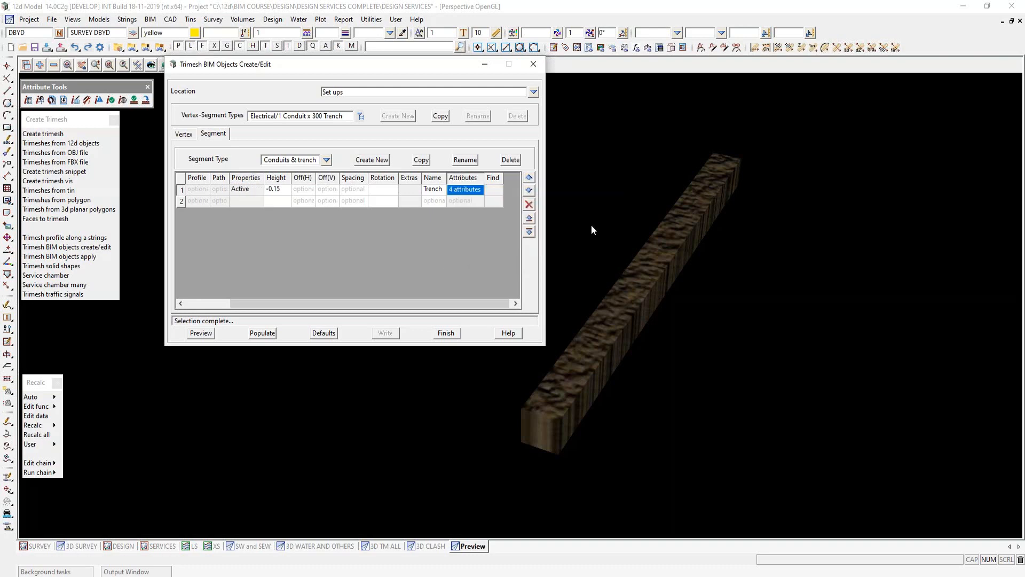
pyautogui.click(506, 251)
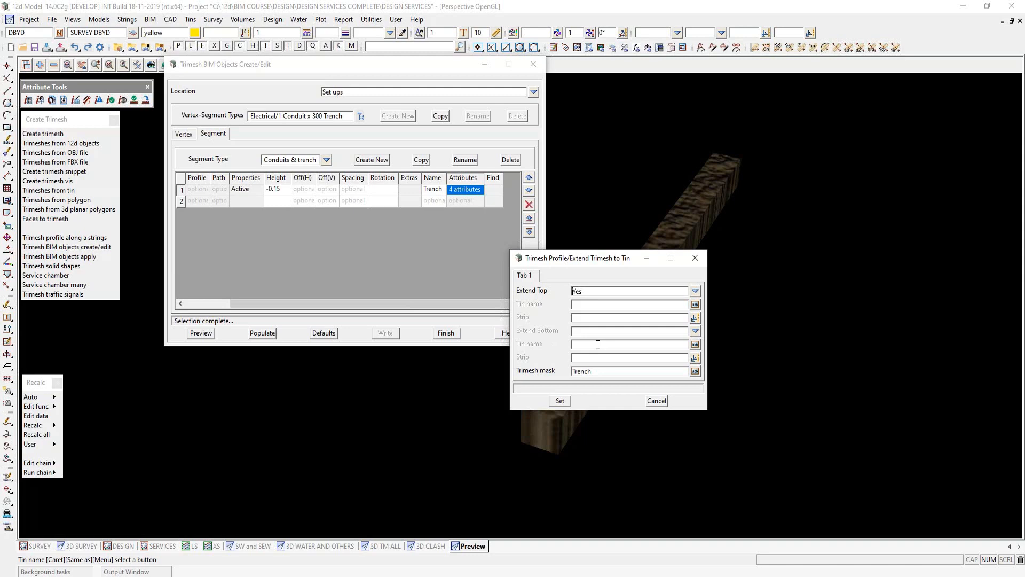
pyautogui.click(657, 401)
# - Choose the vertex-segment type Gas Reticulation/1 Conduit x 300 Trench and preview it
pyautogui.click(361, 116)
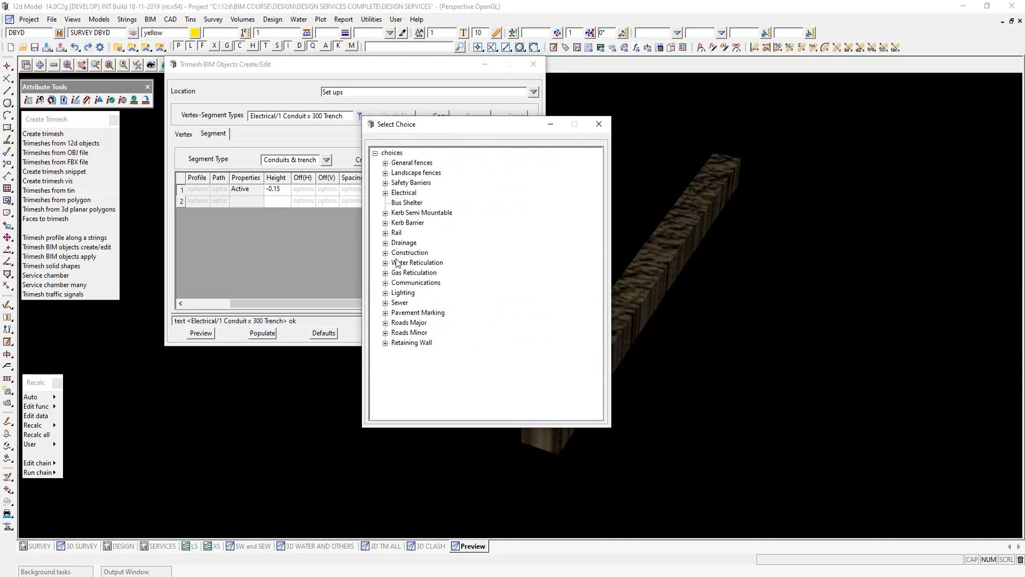
pyautogui.click(385, 273)
pyautogui.click(416, 284)
pyautogui.doubleClick(416, 284)
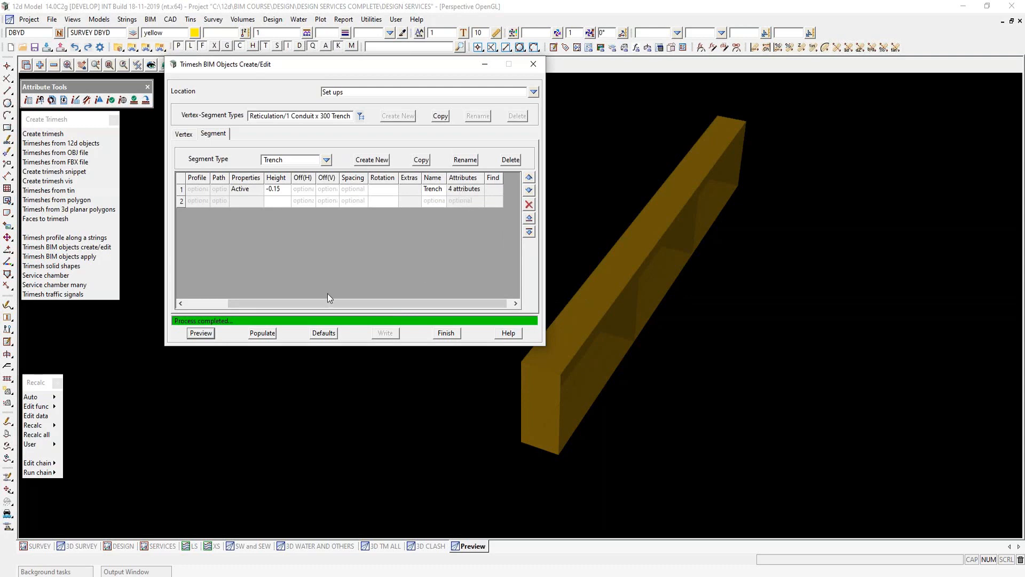
# - Choose the vertex-segment type Drainage/Trench, preview it, and inspect the layered trench model up close
pyautogui.click(360, 117)
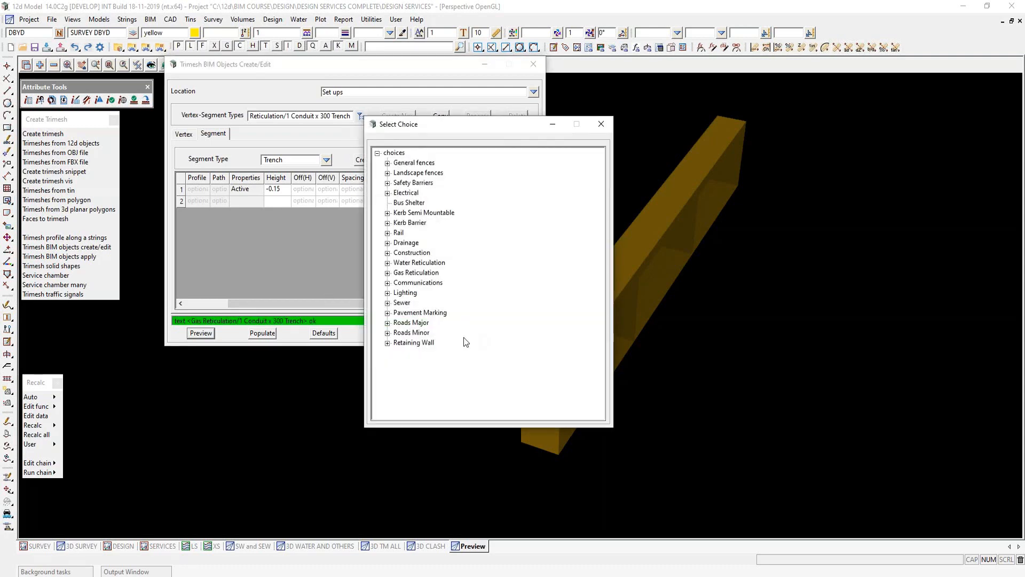
pyautogui.click(388, 243)
pyautogui.click(414, 253)
pyautogui.doubleClick(414, 254)
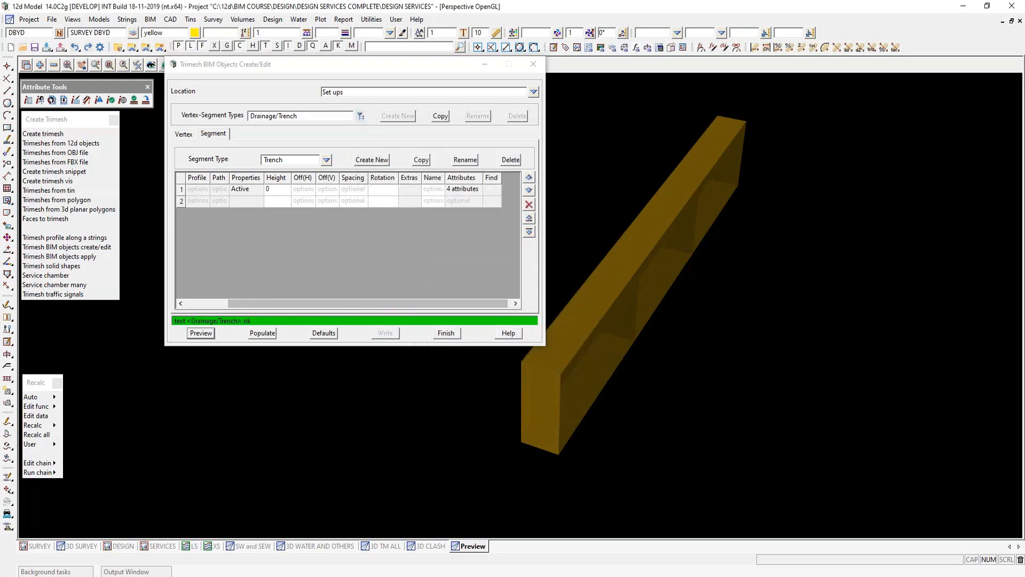
pyautogui.click(197, 334)
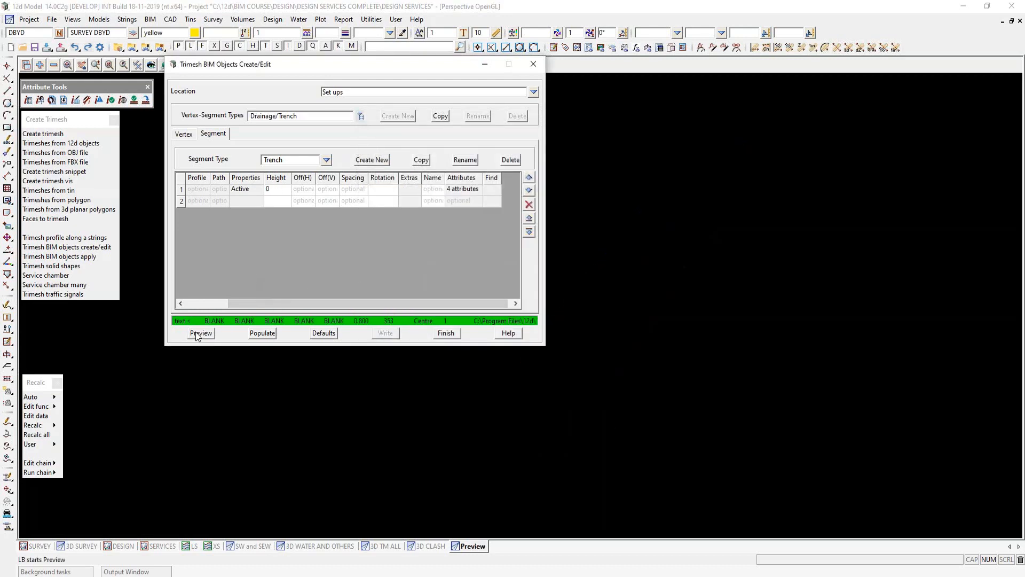
pyautogui.scroll(-3, 747, 319)
pyautogui.scroll(-1, 744, 320)
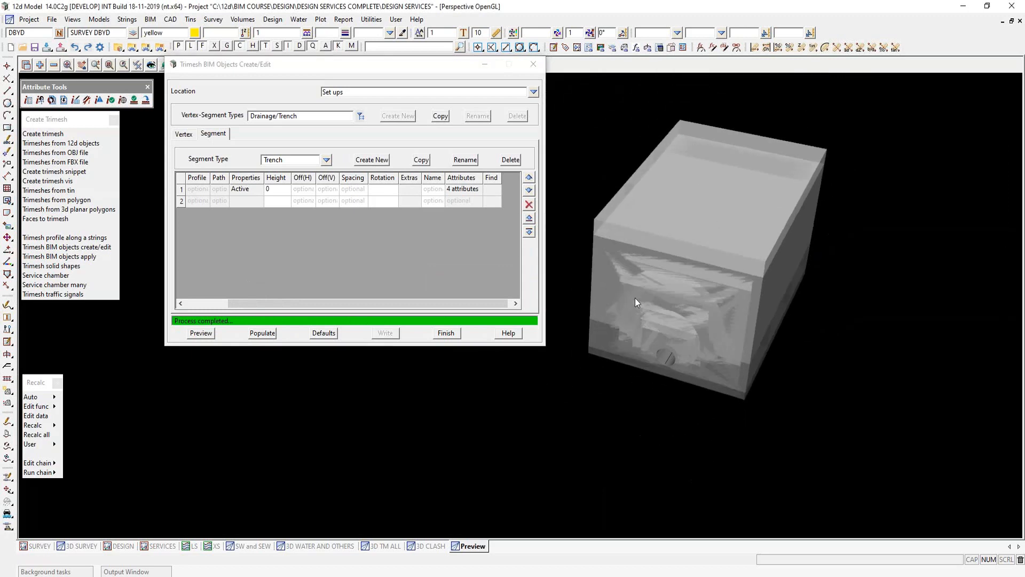
pyautogui.scroll(2, 635, 297)
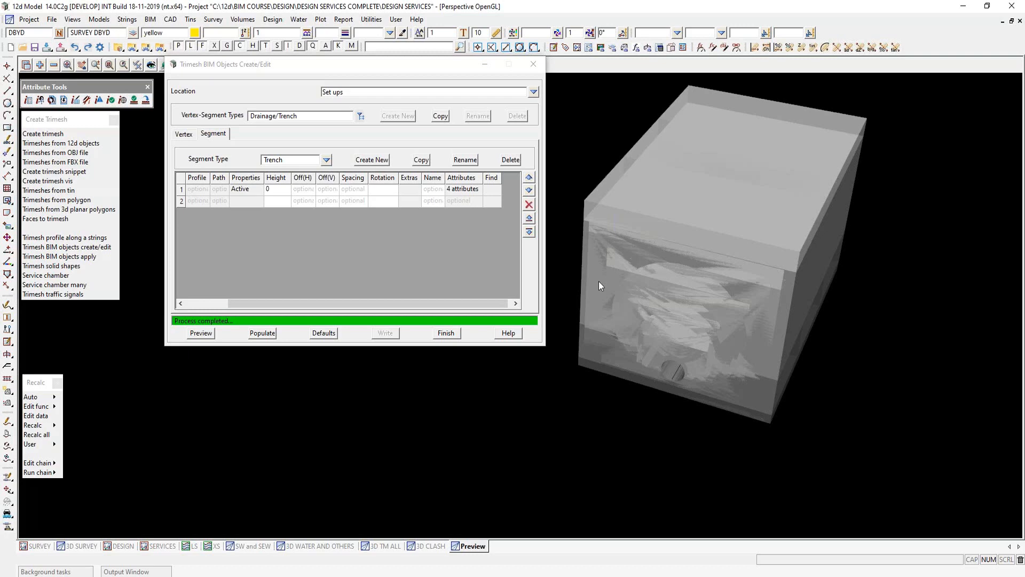
# - Choose the vertex-segment type Lighting/Pits, preview it, and finish the BIM object create/edit session
pyautogui.click(361, 117)
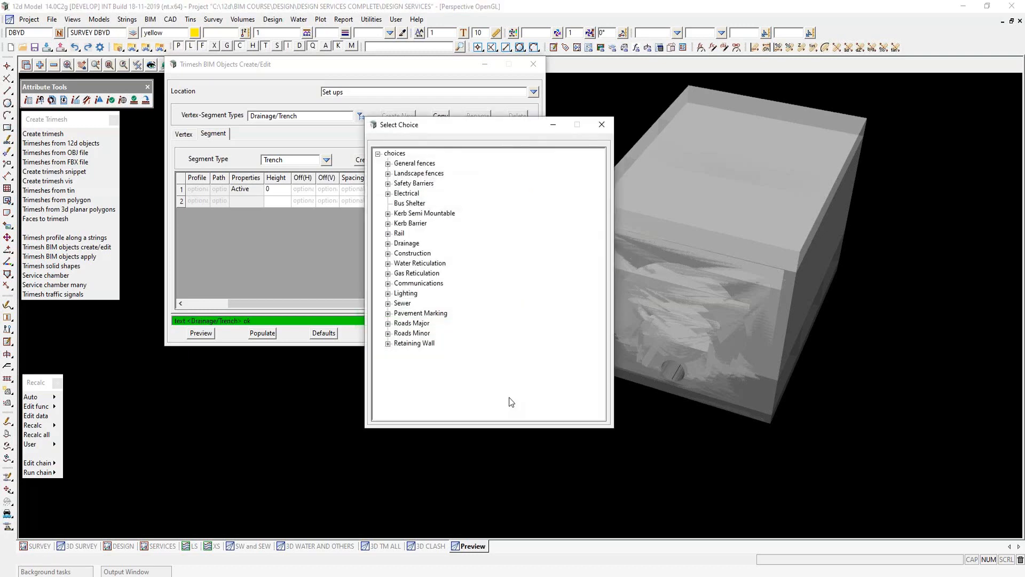
pyautogui.click(388, 293)
pyautogui.doubleClick(410, 313)
pyautogui.click(200, 333)
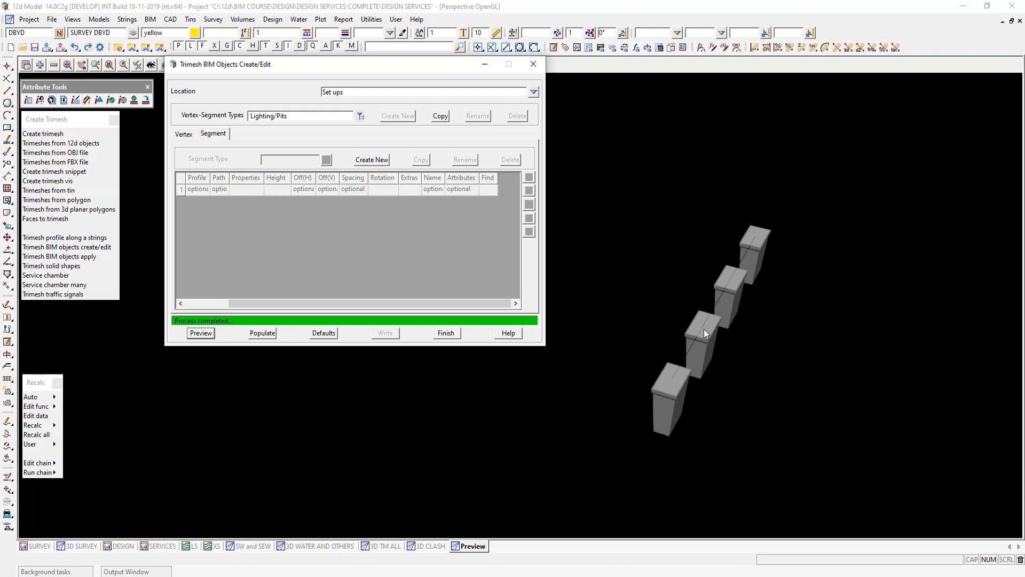
pyautogui.click(447, 334)
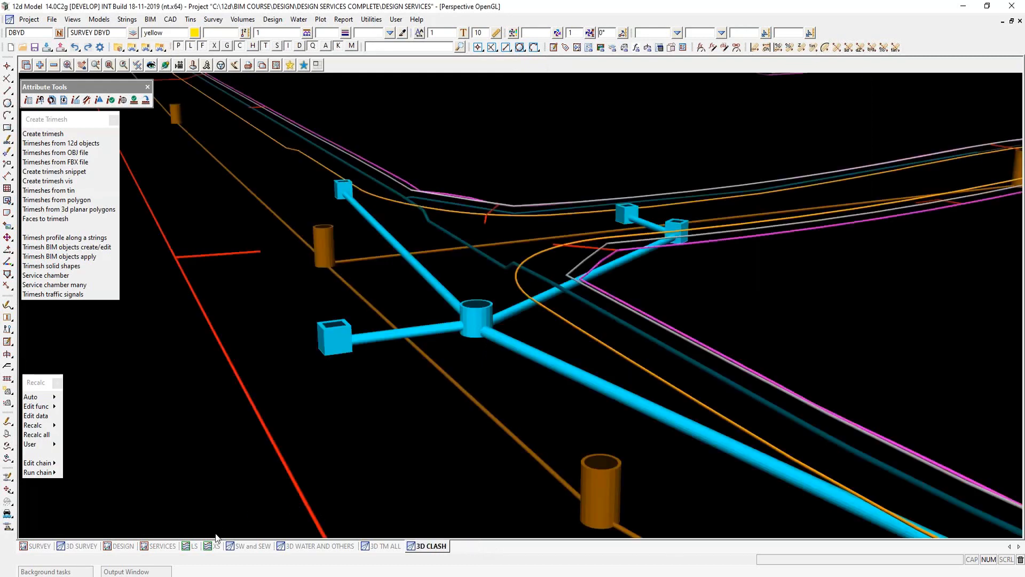
# - From the SW and SEW view, start Trimesh BIM objects apply and load the parameter file SW TRENCHING.12dvsa
pyautogui.click(243, 543)
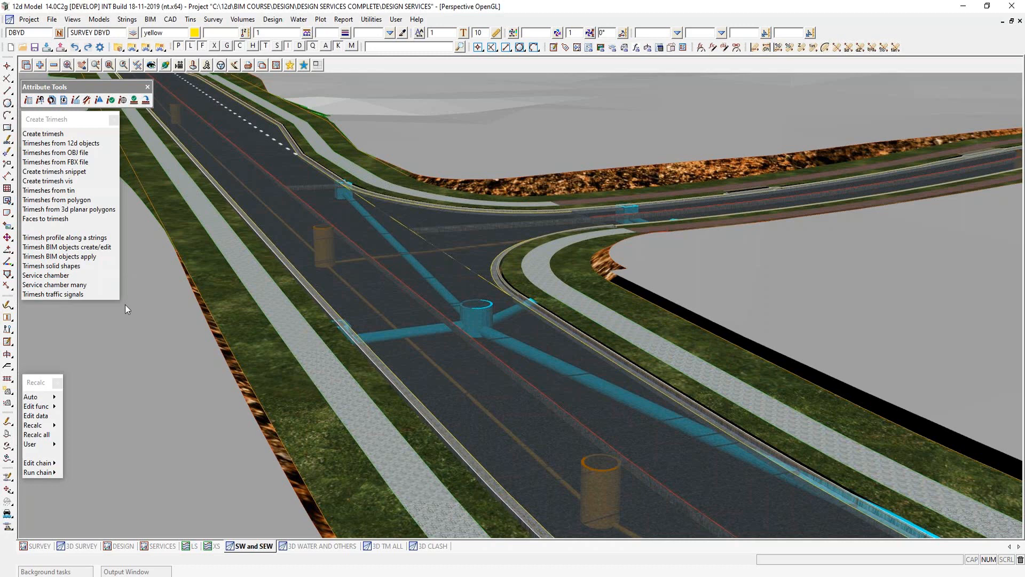
pyautogui.click(73, 257)
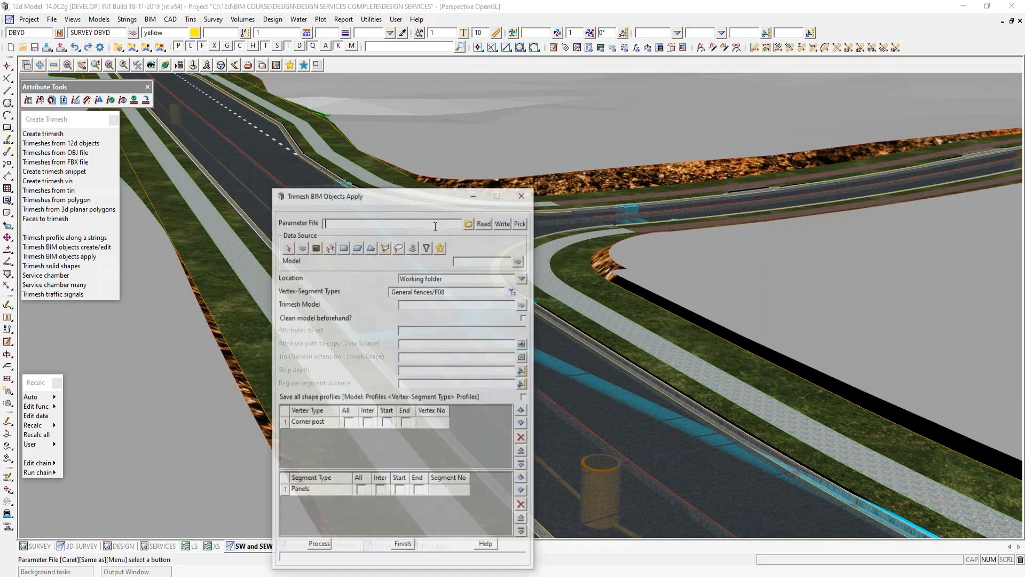
pyautogui.moveTo(397, 198); pyautogui.dragTo(791, 79)
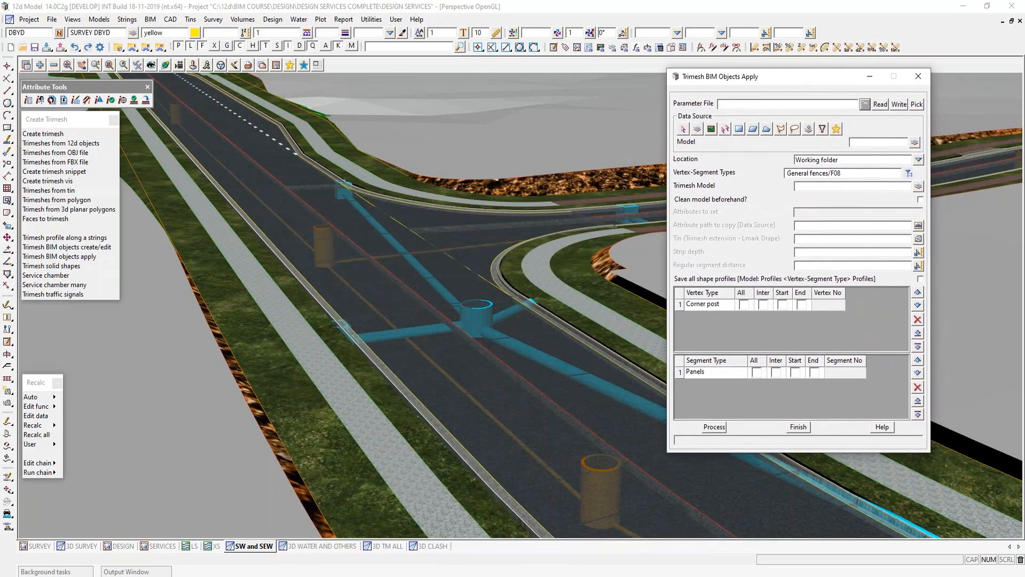
pyautogui.click(865, 104)
pyautogui.click(902, 190)
pyautogui.doubleClick(902, 189)
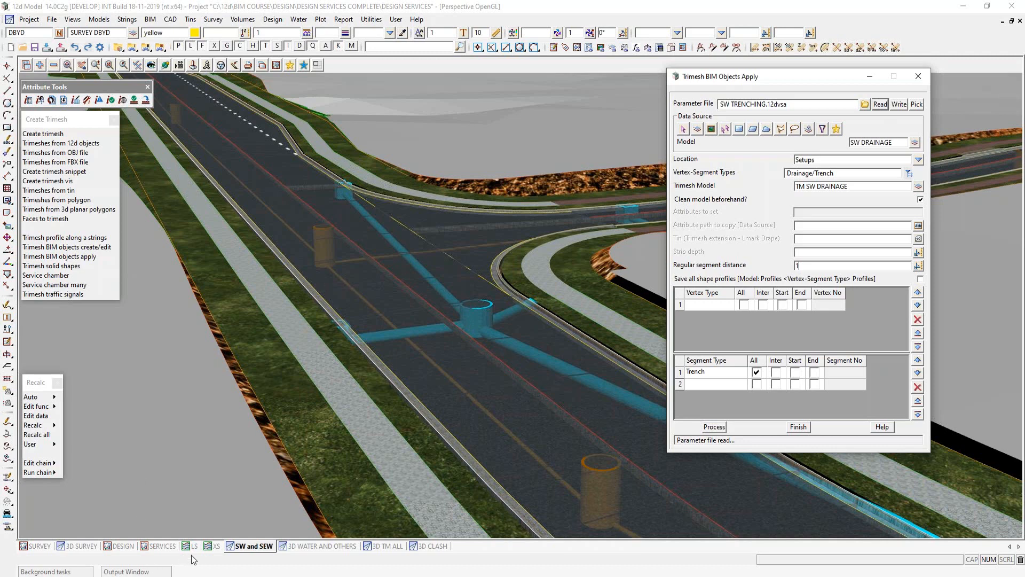
# - Check the XS section, then remove MESH PAVEMENT DESIGN ALL and tin SUPER DESIGN SUBGRADE from the SW and SEW view
pyautogui.click(213, 546)
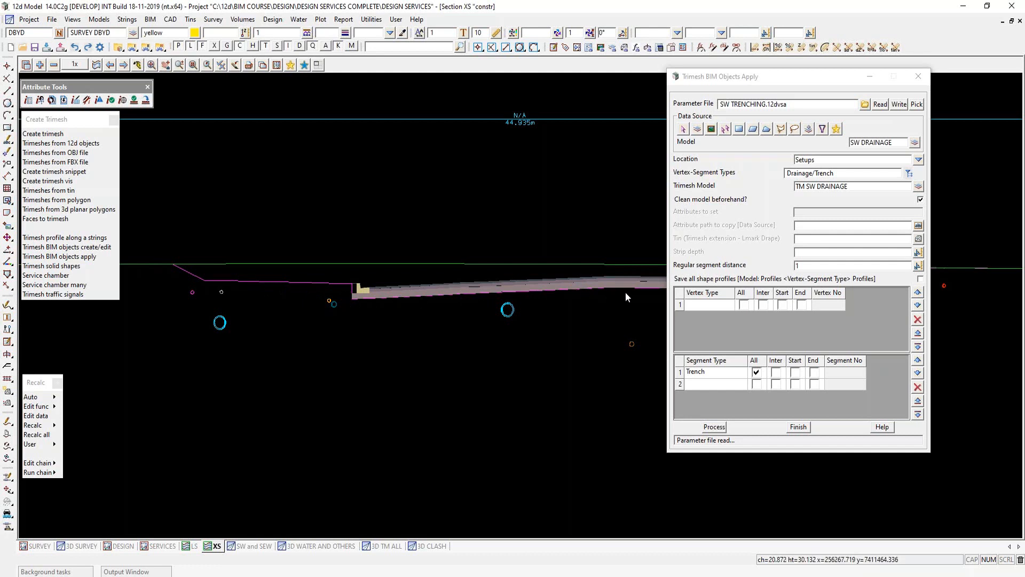
pyautogui.click(252, 547)
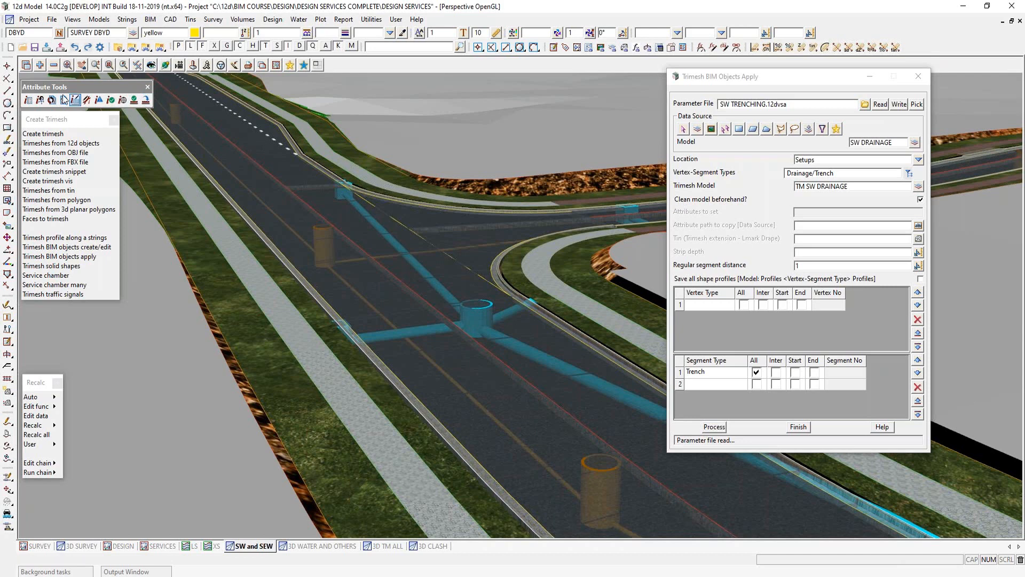
pyautogui.click(53, 64)
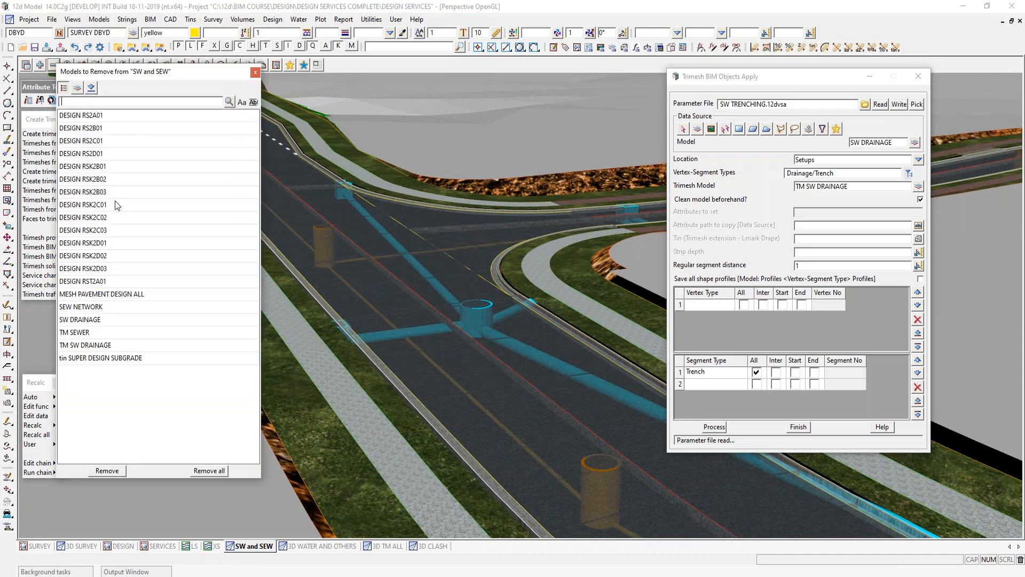
pyautogui.doubleClick(129, 294)
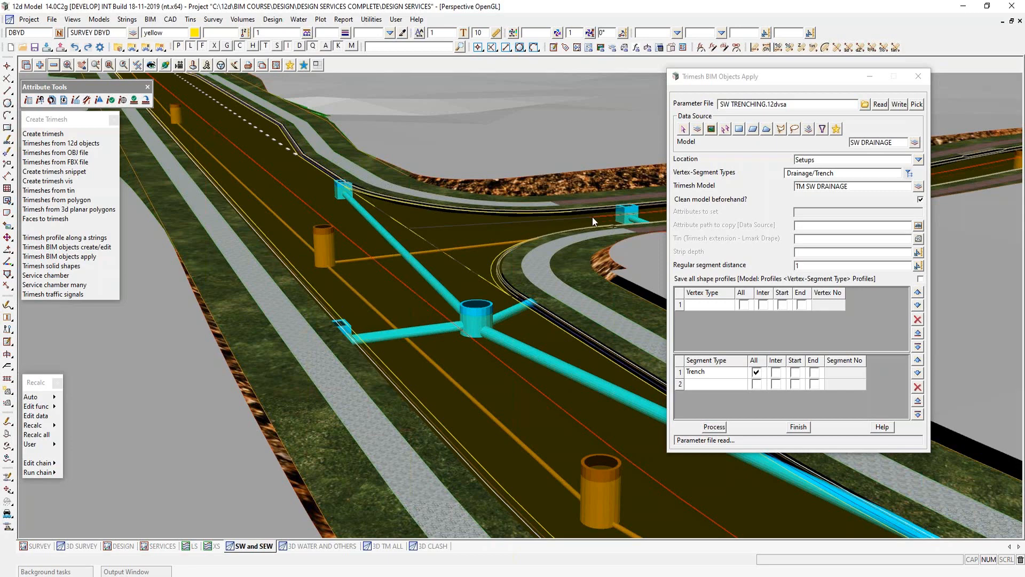
pyautogui.click(53, 64)
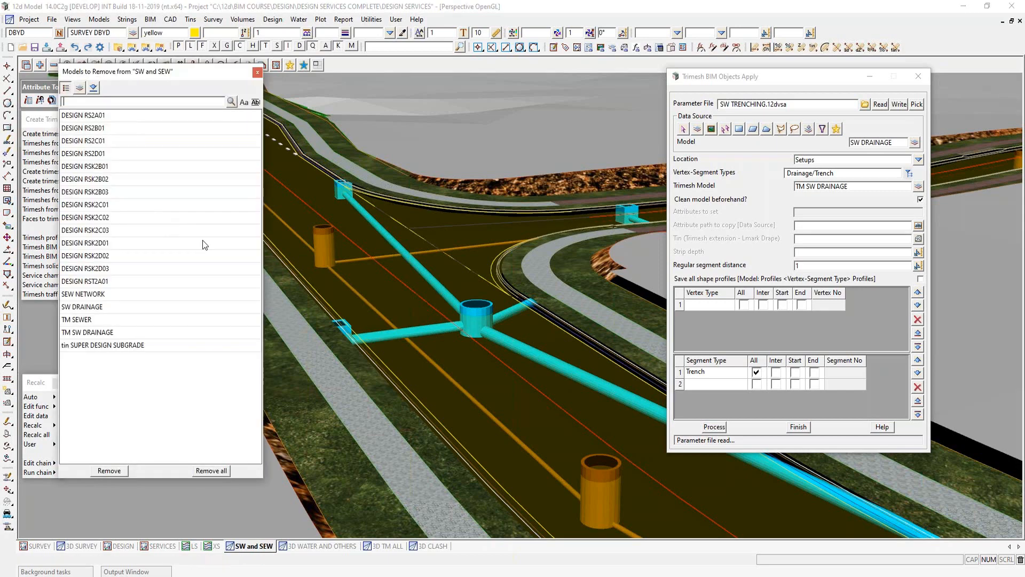
pyautogui.doubleClick(134, 346)
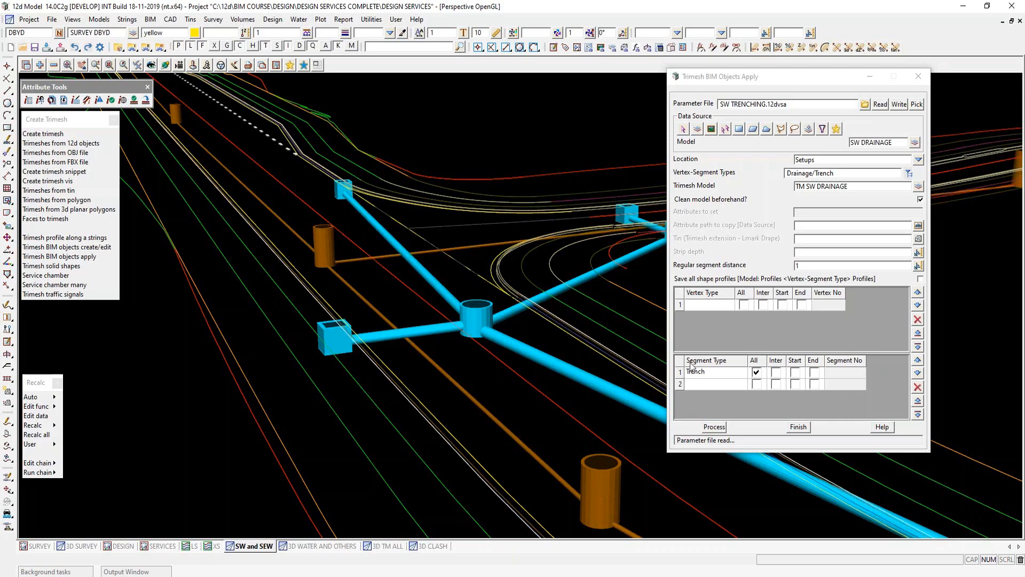
# - Process the Drainage/Trench objects for the SW DRAINAGE model and inspect the resulting trench in the XS section
pyautogui.click(716, 427)
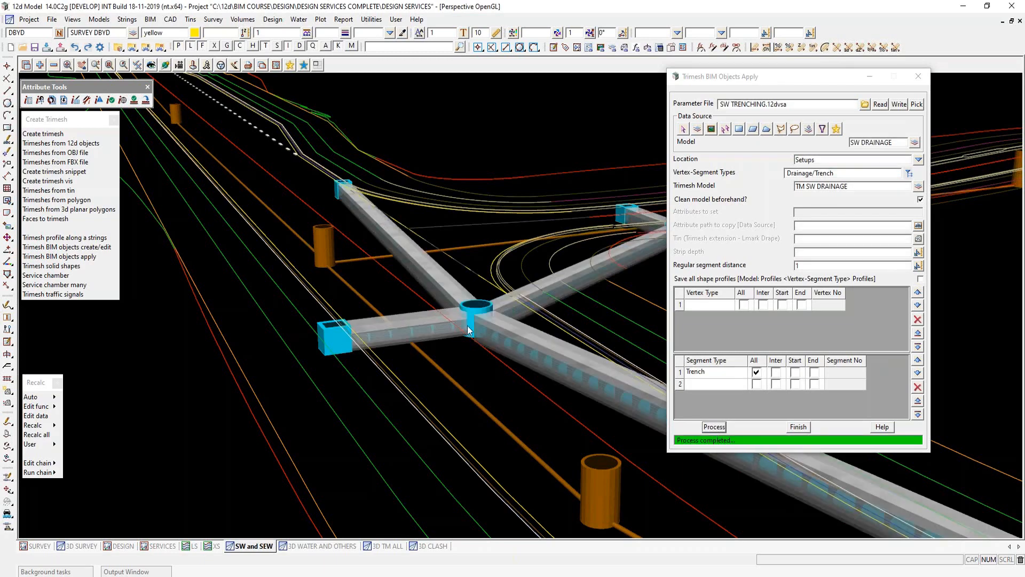
pyautogui.click(214, 546)
pyautogui.scroll(4, 551, 299)
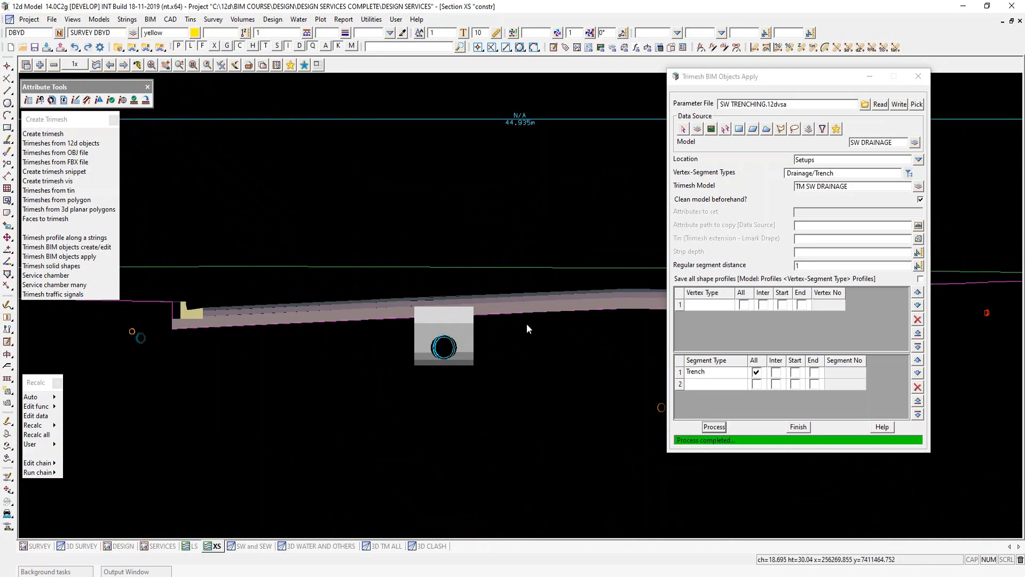
pyautogui.scroll(2, 527, 324)
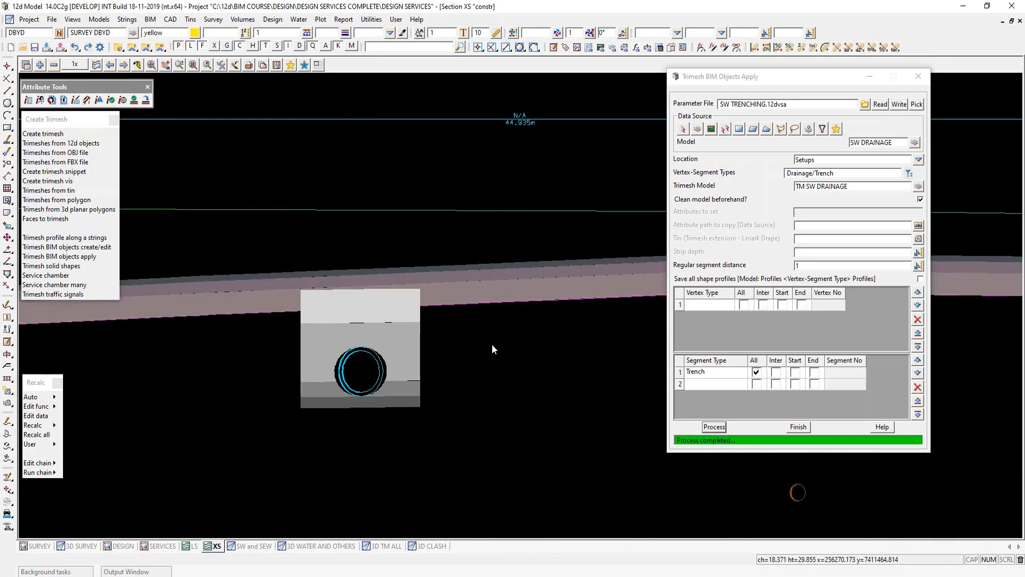
# - Inquire on the Foundation Zone, Overlay Zone and Backfill trimeshes of the stormwater trench in the XS section, including the layer between them
pyautogui.press('F2')
pyautogui.click(403, 408)
pyautogui.middleClick(403, 408)
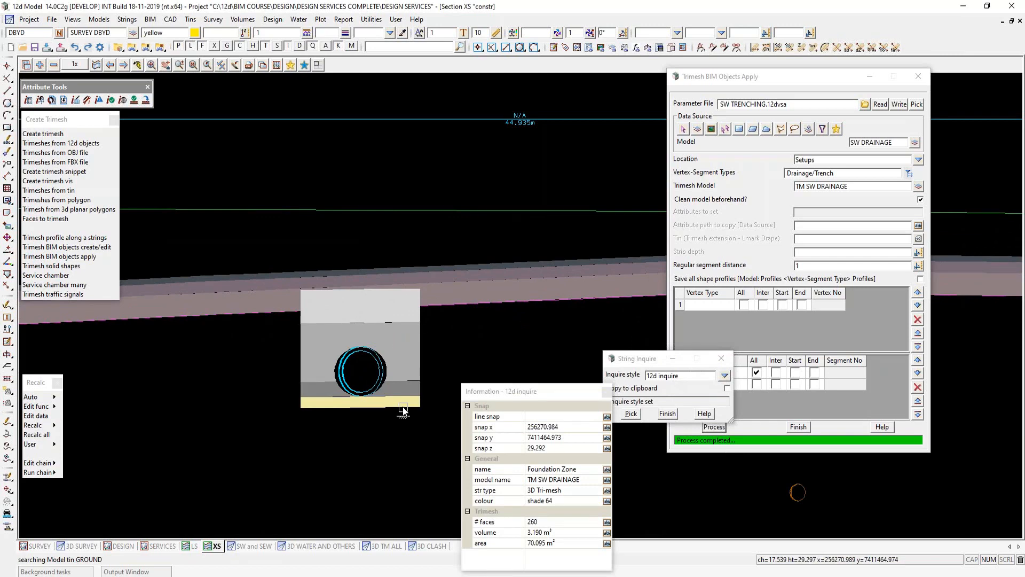
pyautogui.click(420, 388)
pyautogui.middleClick(420, 388)
pyautogui.click(422, 360)
pyautogui.middleClick(422, 361)
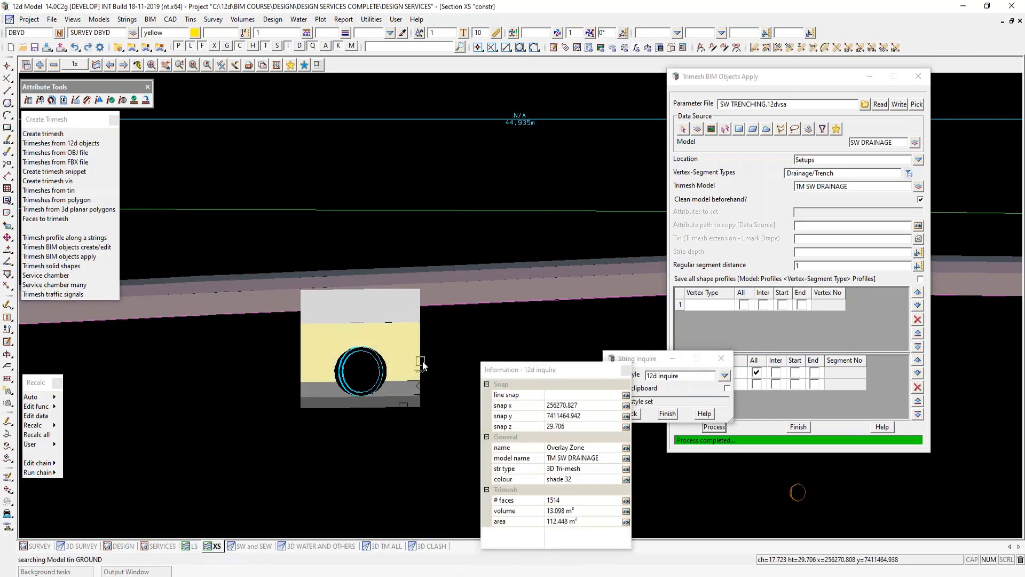
pyautogui.click(422, 365)
pyautogui.click(421, 315)
pyautogui.middleClick(421, 315)
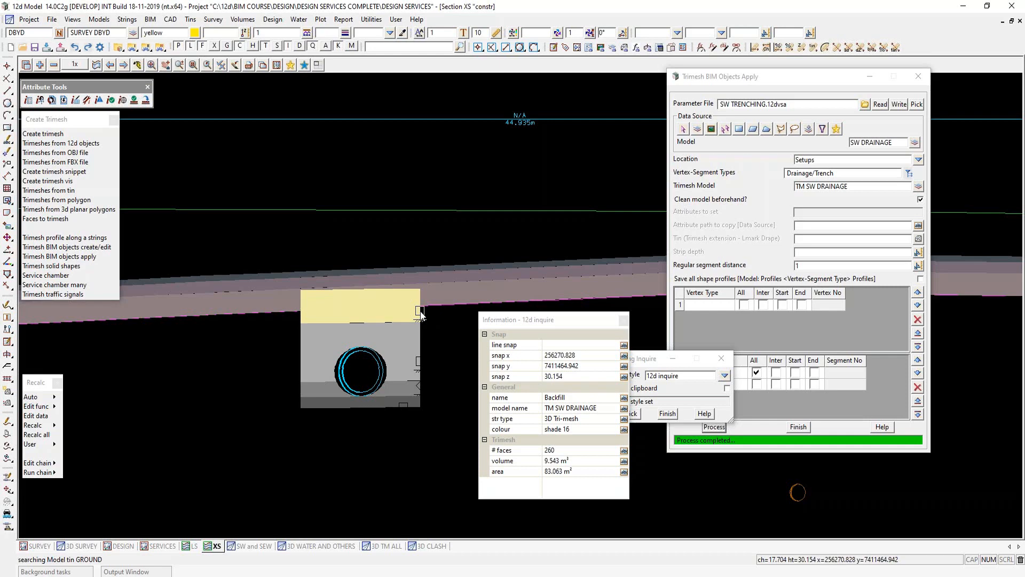
pyautogui.click(426, 317)
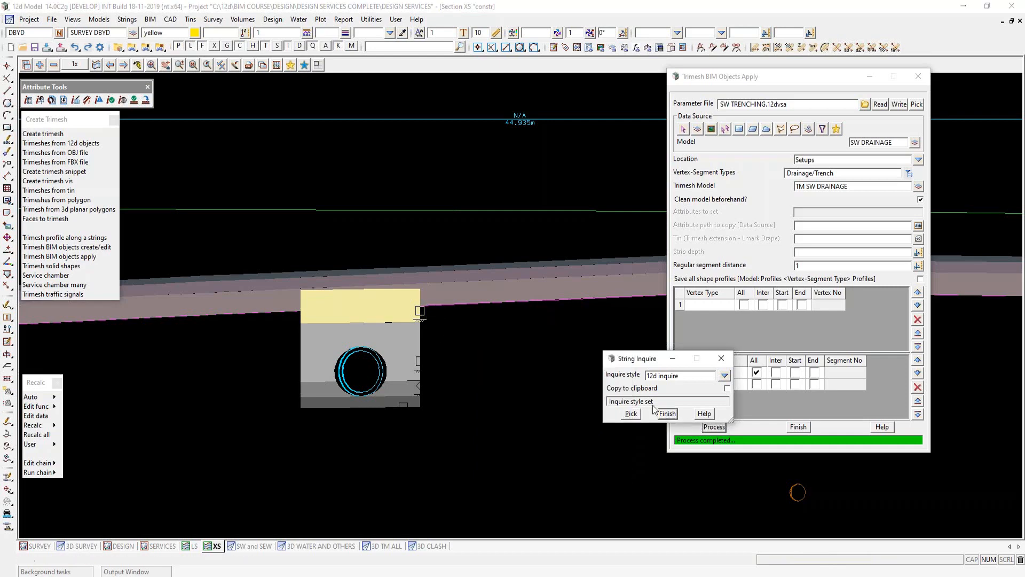
pyautogui.click(670, 416)
# - Set the trimesh extension tin to SUPER DESIGN SUBGRADE, reprocess the stormwater trenches, and check them in the refreshed XS section and SW and SEW view
pyautogui.scroll(-5, 481, 358)
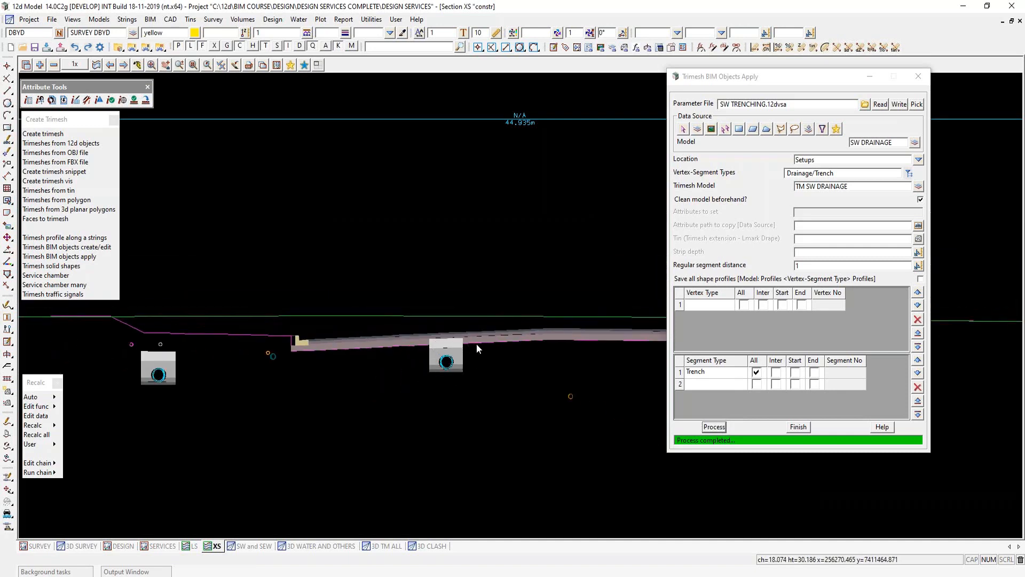
pyautogui.scroll(1, 190, 353)
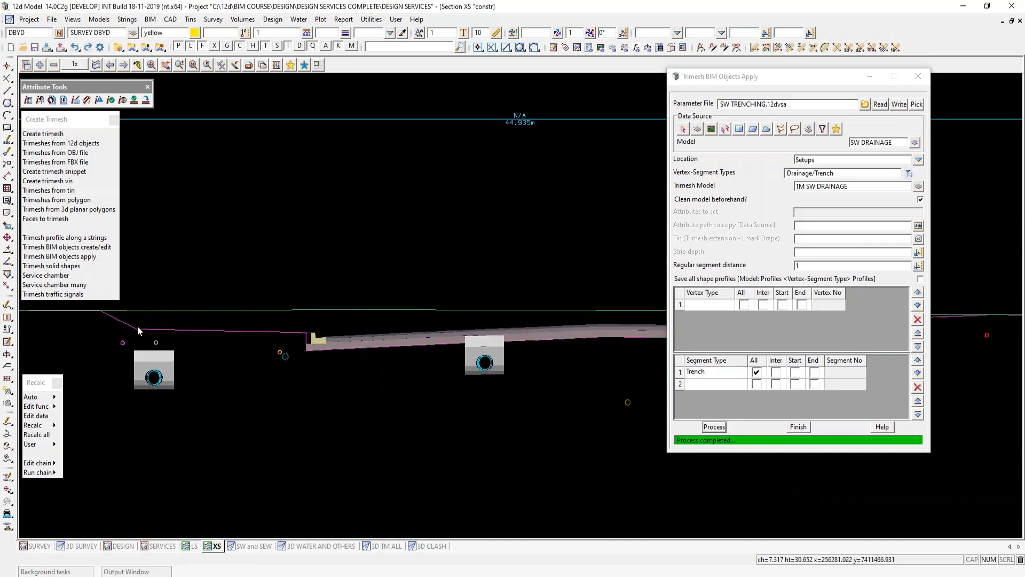
pyautogui.click(919, 240)
pyautogui.click(844, 245)
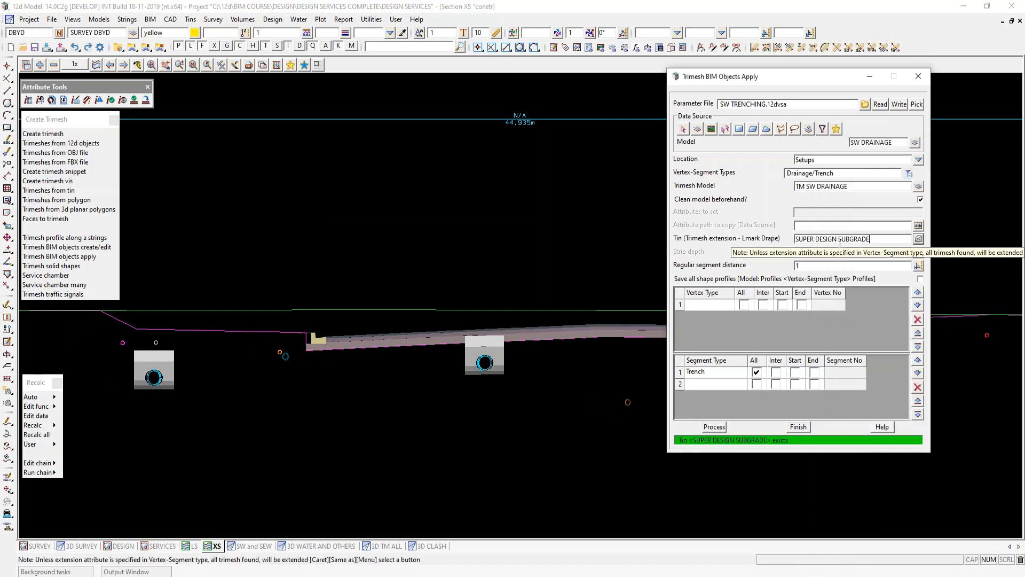
pyautogui.click(717, 427)
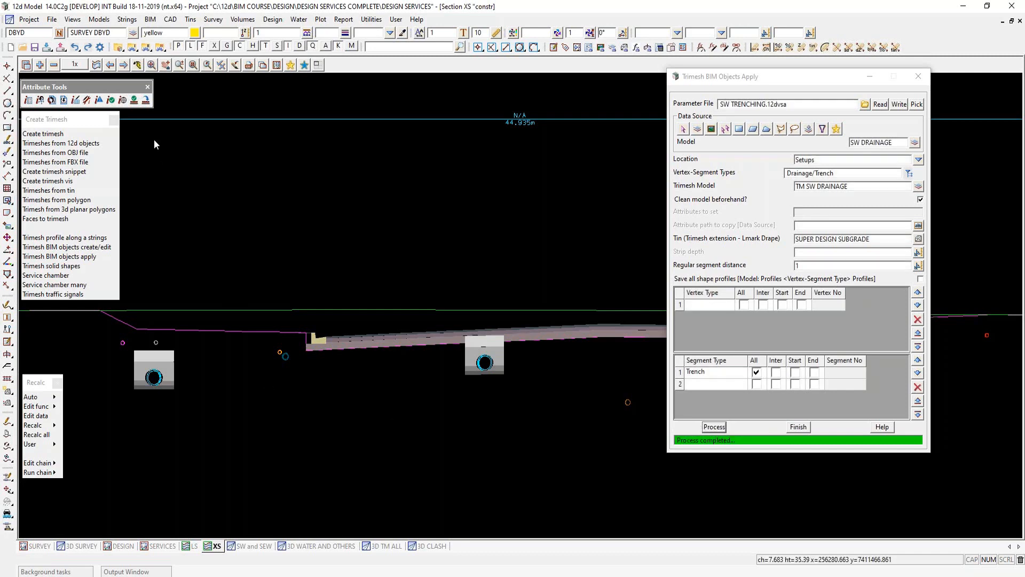
pyautogui.click(138, 65)
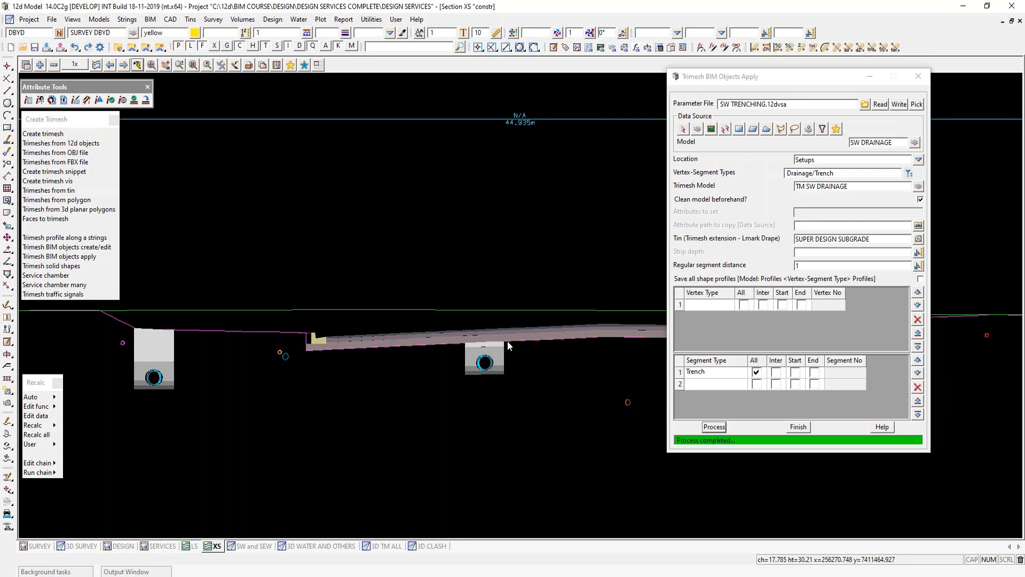
pyautogui.click(251, 546)
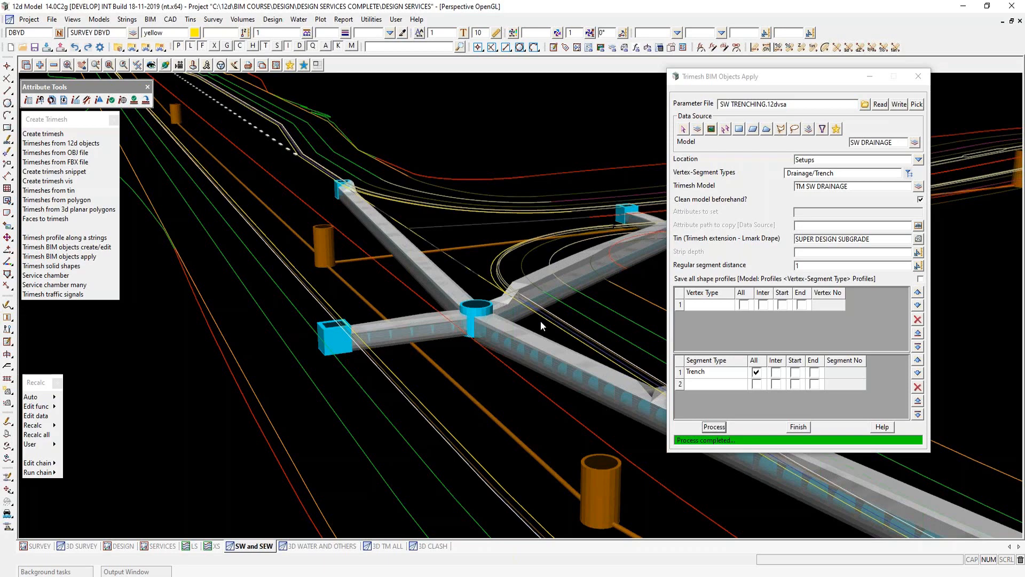
# - Set the Drainage/Trench custom attributes with the prefilled Foundation, Haunch, Overlay and Backfill values, and reprocess the stormwater trenches
pyautogui.click(800, 213)
pyautogui.click(803, 212)
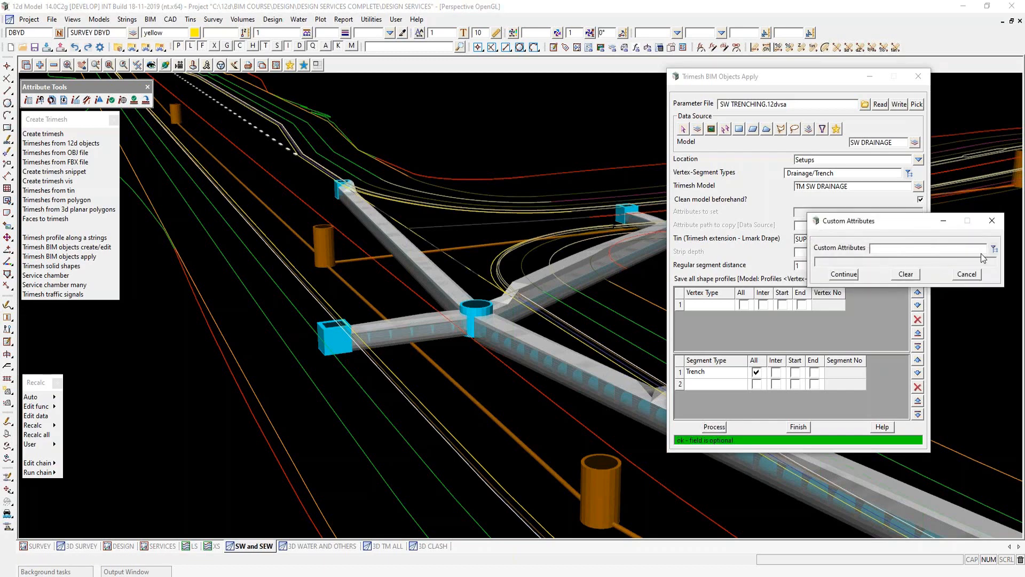
pyautogui.click(993, 250)
pyautogui.click(912, 396)
pyautogui.doubleClick(935, 407)
pyautogui.click(844, 274)
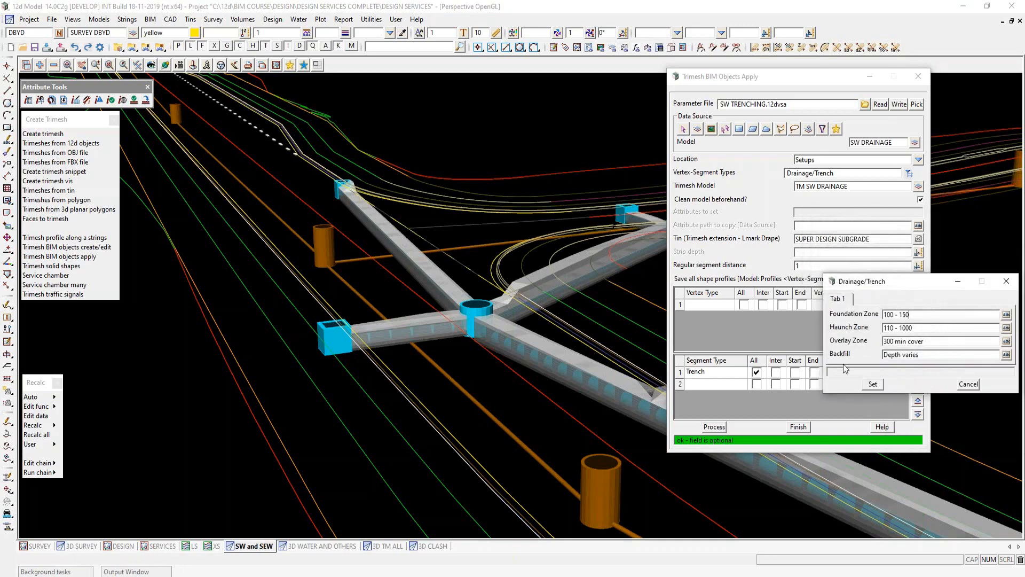
pyautogui.click(873, 384)
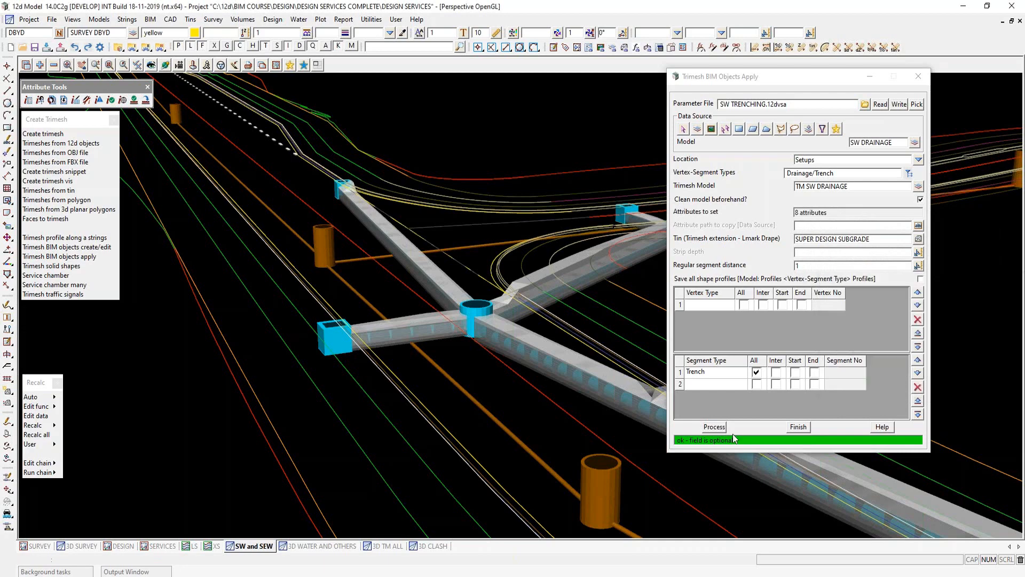
pyautogui.click(715, 427)
# - Inspect the string attributes of a stormwater Backfill trimesh, including its BIM Drainage group, and move the attributes window aside
pyautogui.hotkey('ctrl', 'a')
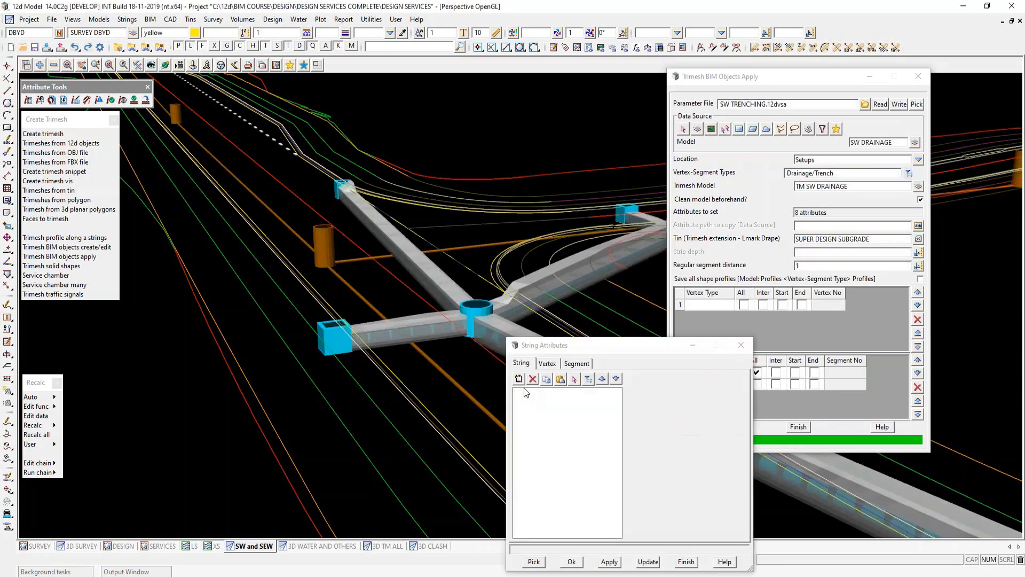
pyautogui.click(415, 316)
pyautogui.moveTo(578, 346); pyautogui.dragTo(156, 247)
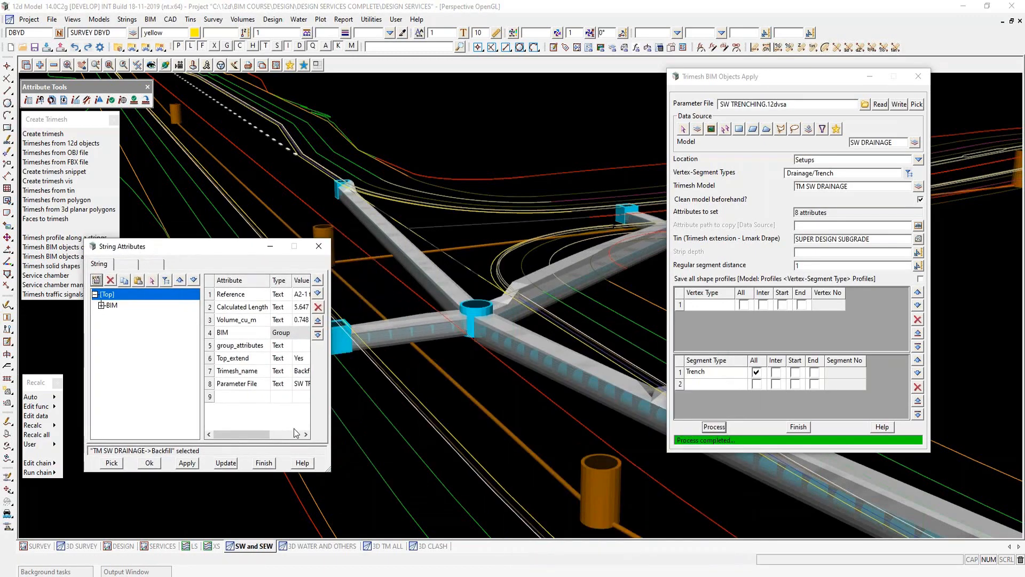
pyautogui.moveTo(329, 470); pyautogui.dragTo(429, 484)
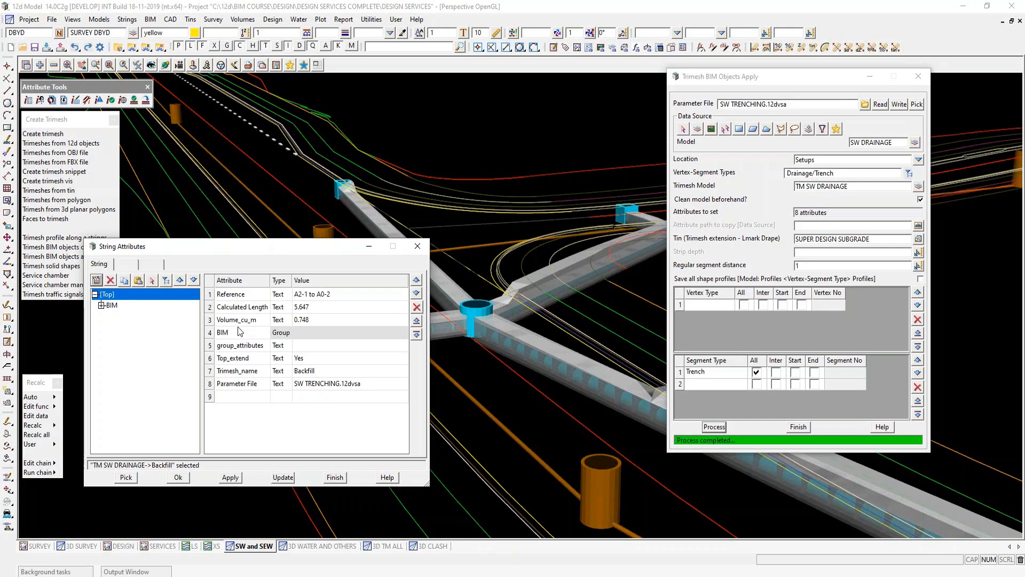
pyautogui.click(101, 305)
pyautogui.click(125, 318)
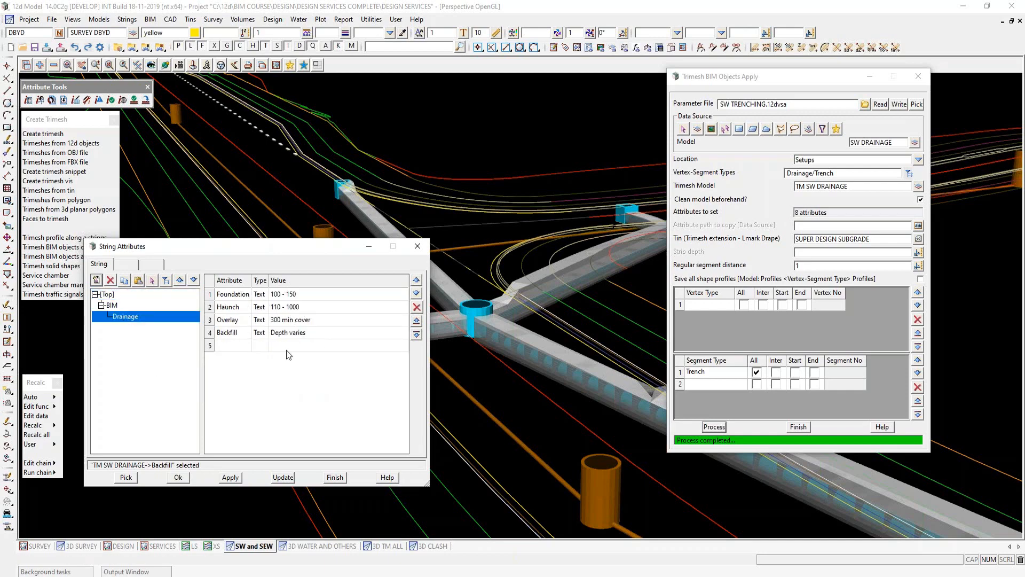
pyautogui.click(109, 295)
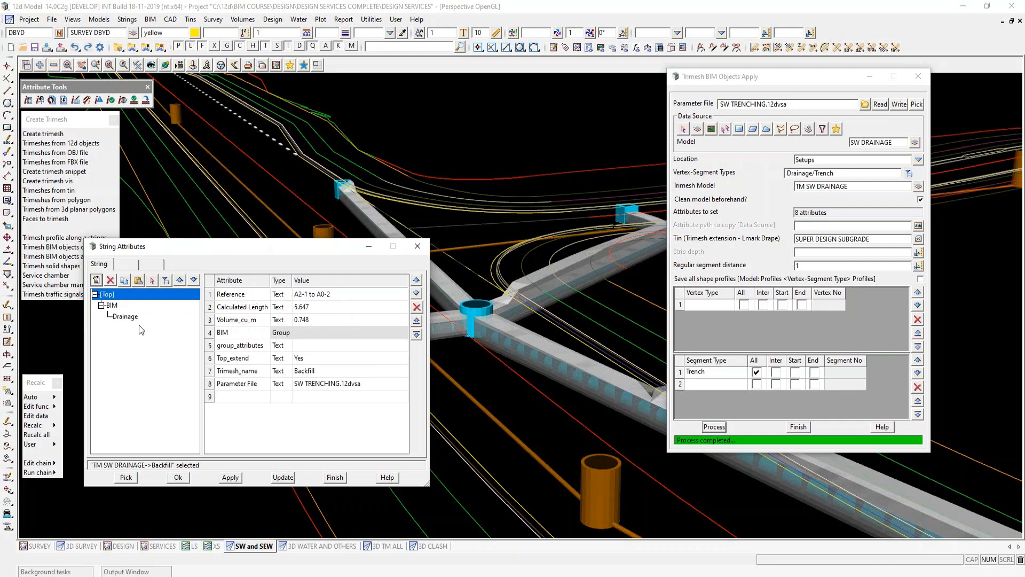
pyautogui.moveTo(248, 249); pyautogui.dragTo(829, 517)
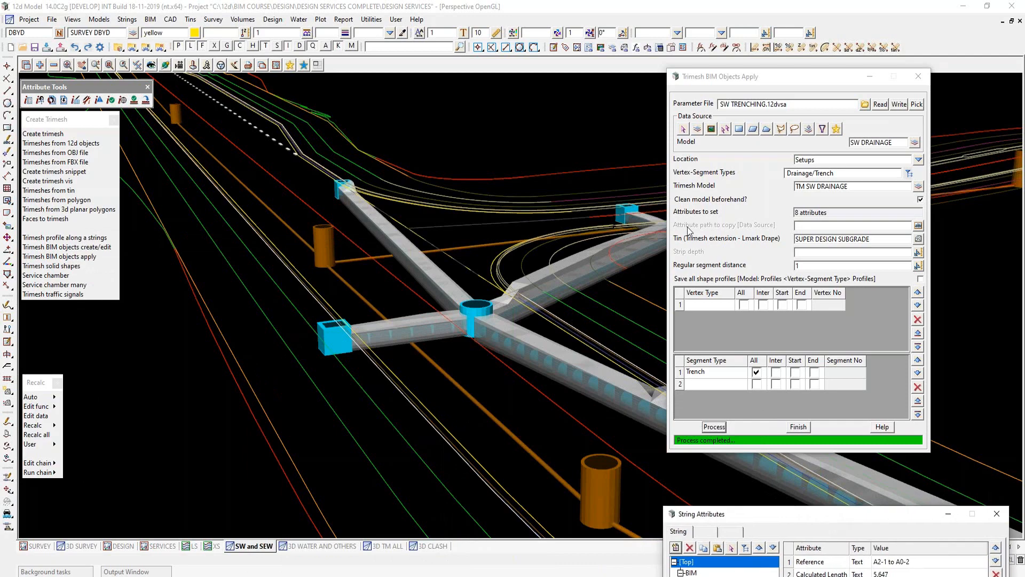
# - Load SEWER TRENCHING.12dvsa, process the sewer trench objects, and check them in the refreshed XS section and the SW and SEW view
pyautogui.click(865, 105)
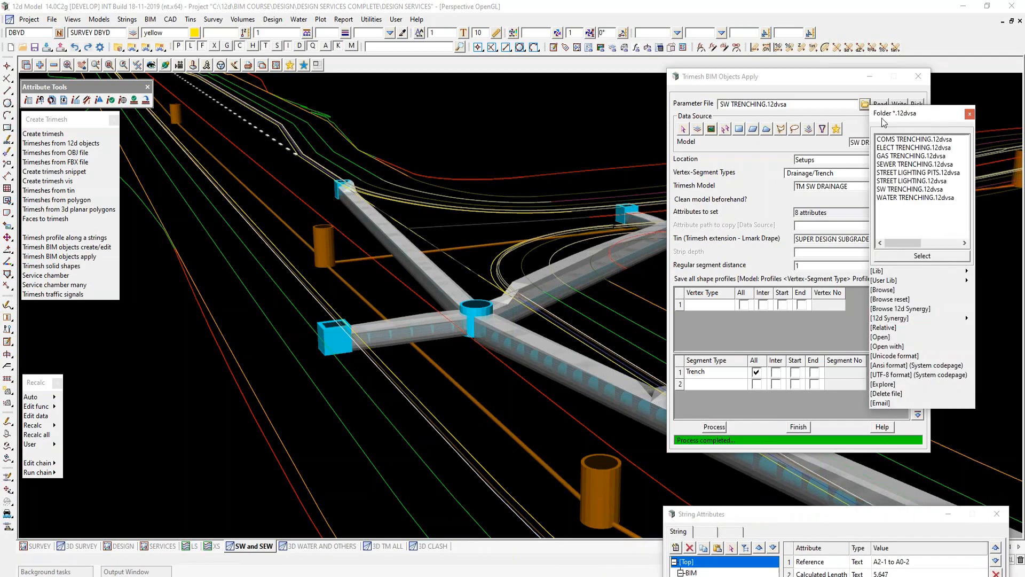
pyautogui.doubleClick(902, 164)
pyautogui.click(881, 104)
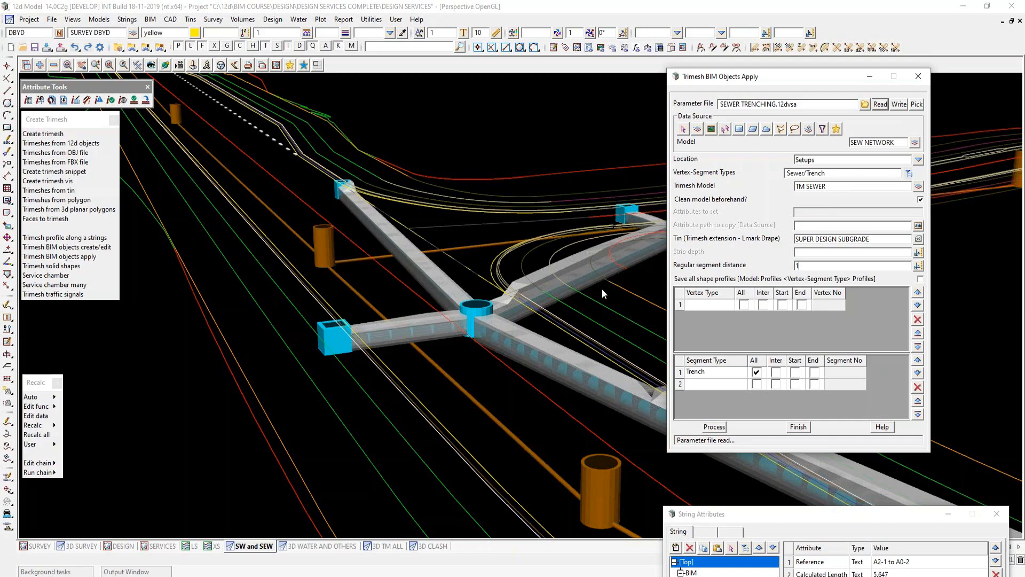
pyautogui.click(716, 428)
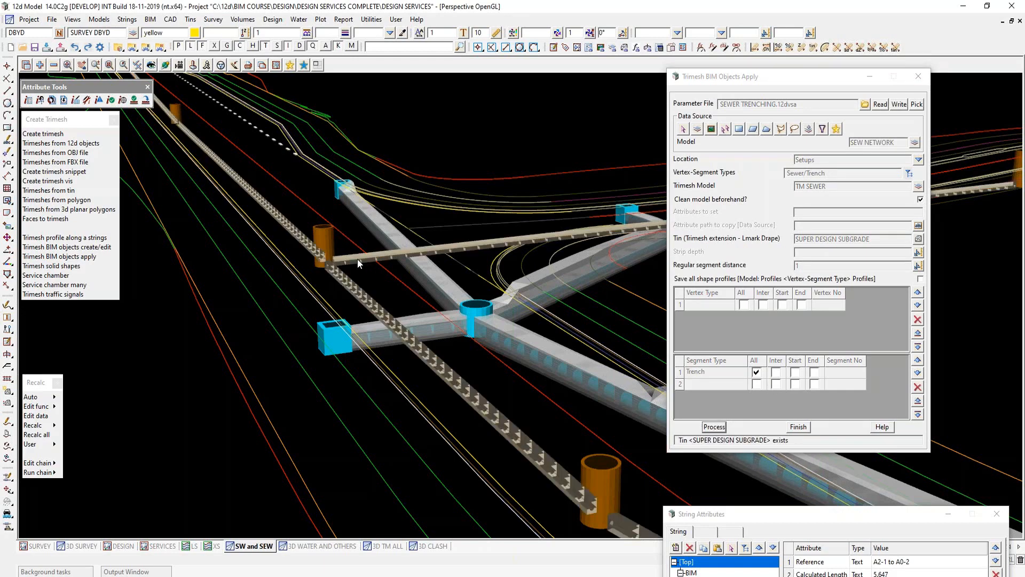
pyautogui.click(213, 546)
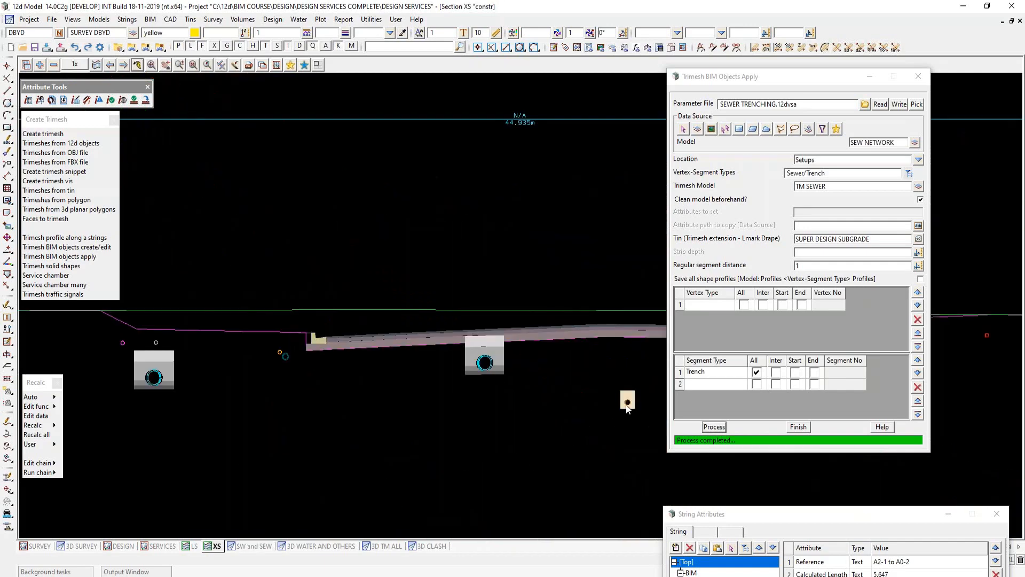
pyautogui.click(138, 65)
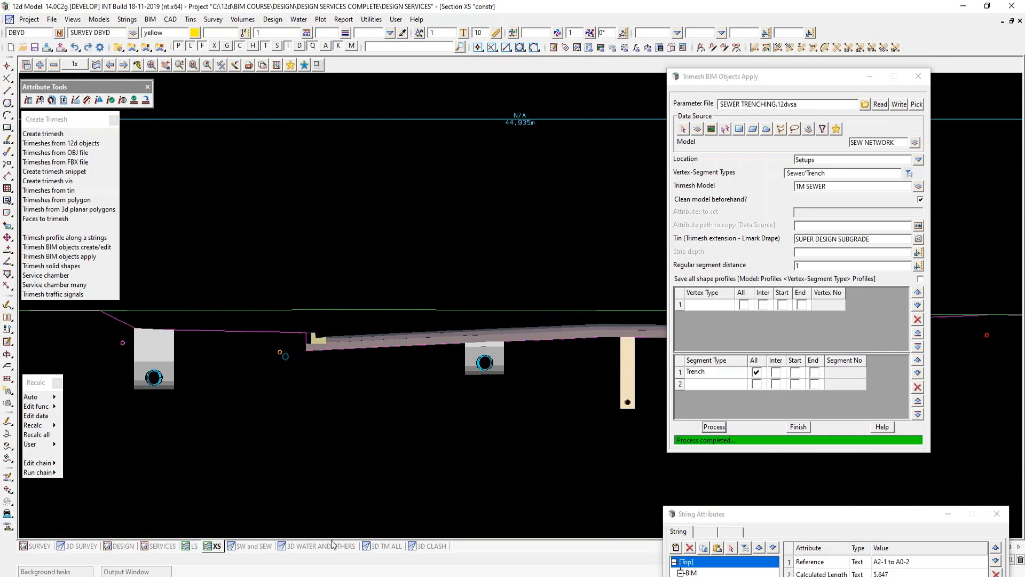
pyautogui.click(255, 546)
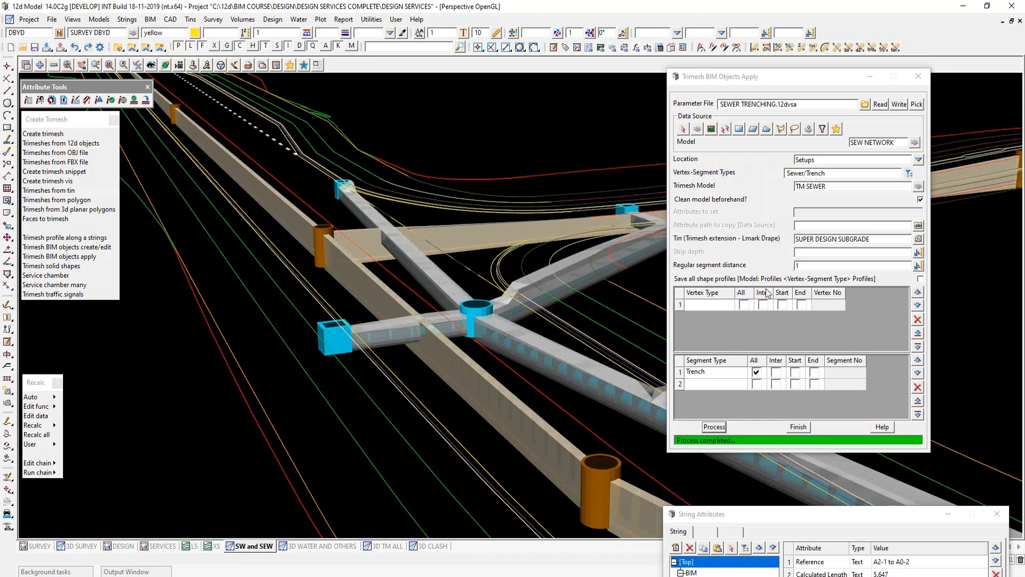
# - In the 3D WATER AND OTHERS view, load STREET LIGHTING.12dvsa and process the Lighting/Street pole objects
pyautogui.click(317, 547)
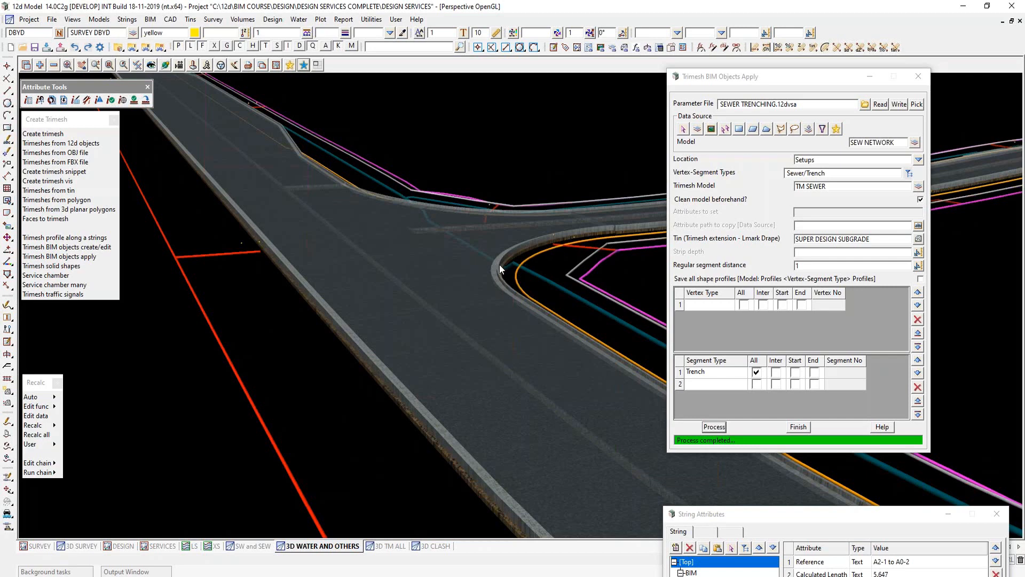
pyautogui.click(865, 105)
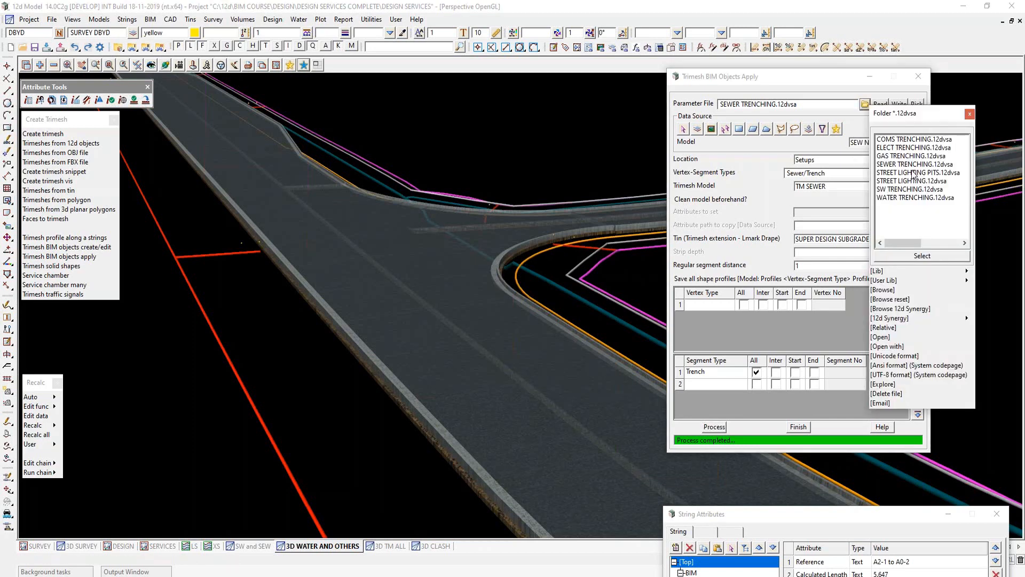
pyautogui.click(912, 181)
pyautogui.click(880, 104)
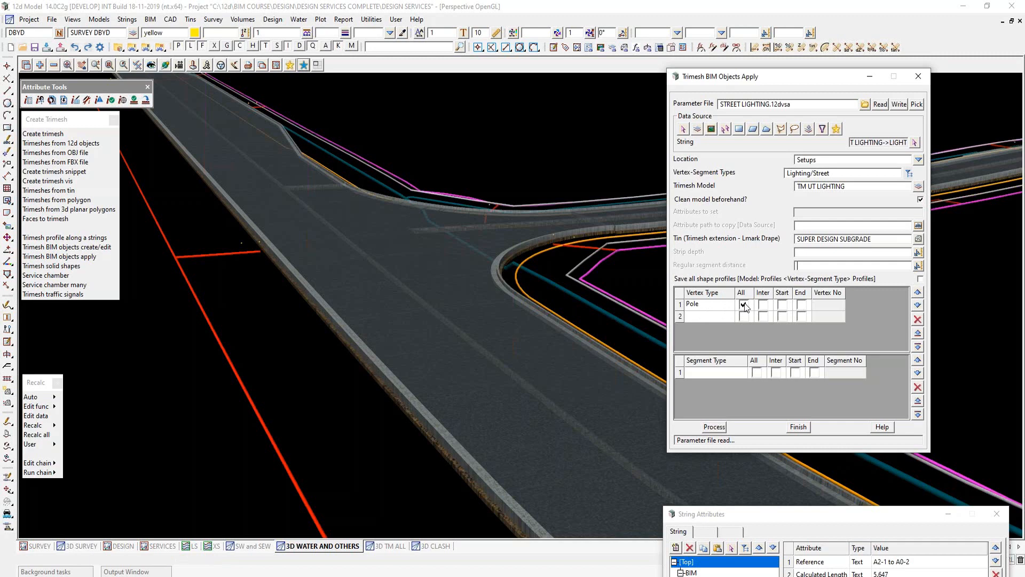
pyautogui.click(714, 428)
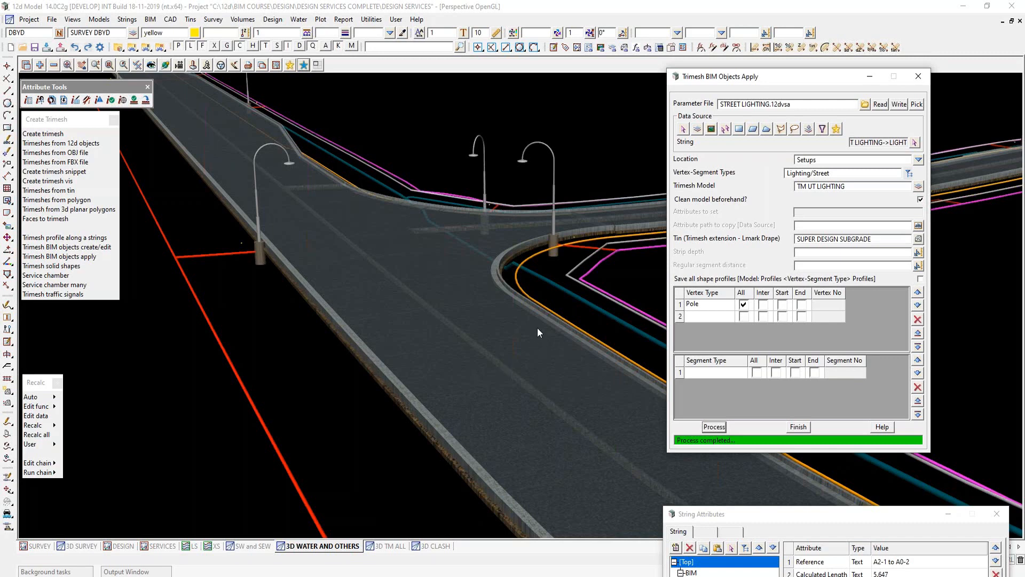
# - Load STREET LIGHTING PITS.12dvsa and process the Lighting/Pits objects
pyautogui.click(865, 105)
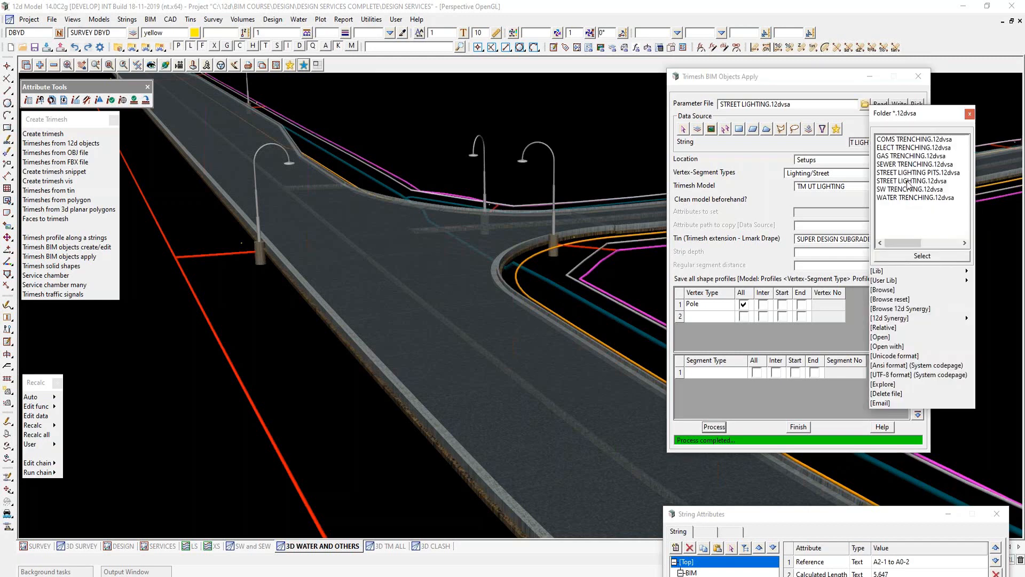
pyautogui.doubleClick(912, 172)
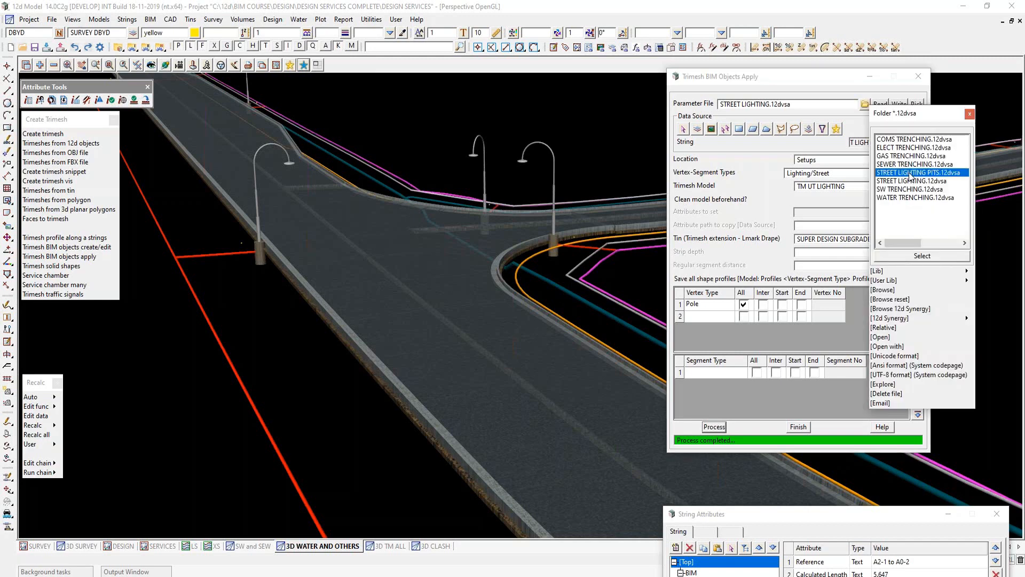
pyautogui.click(880, 105)
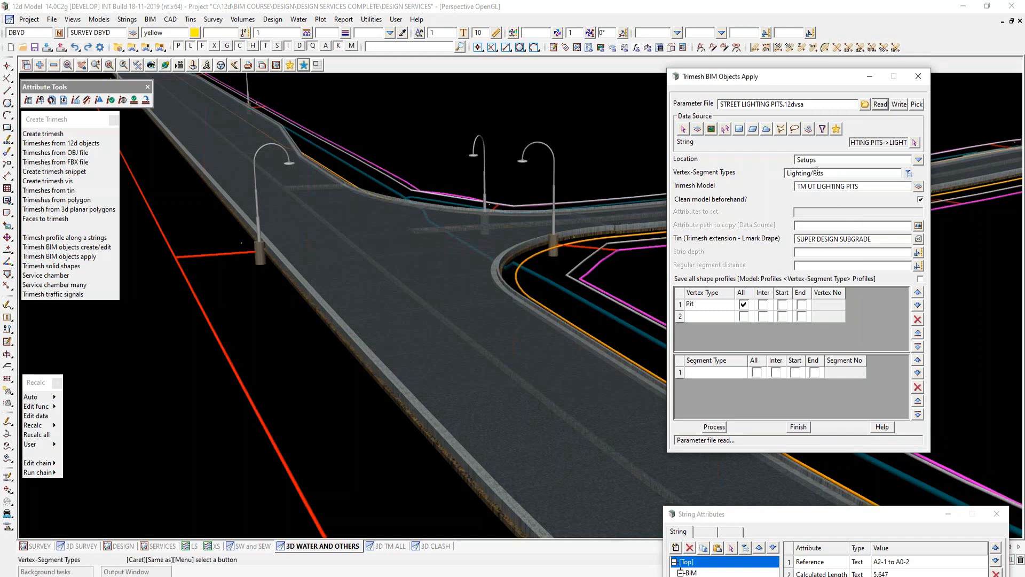
pyautogui.click(712, 429)
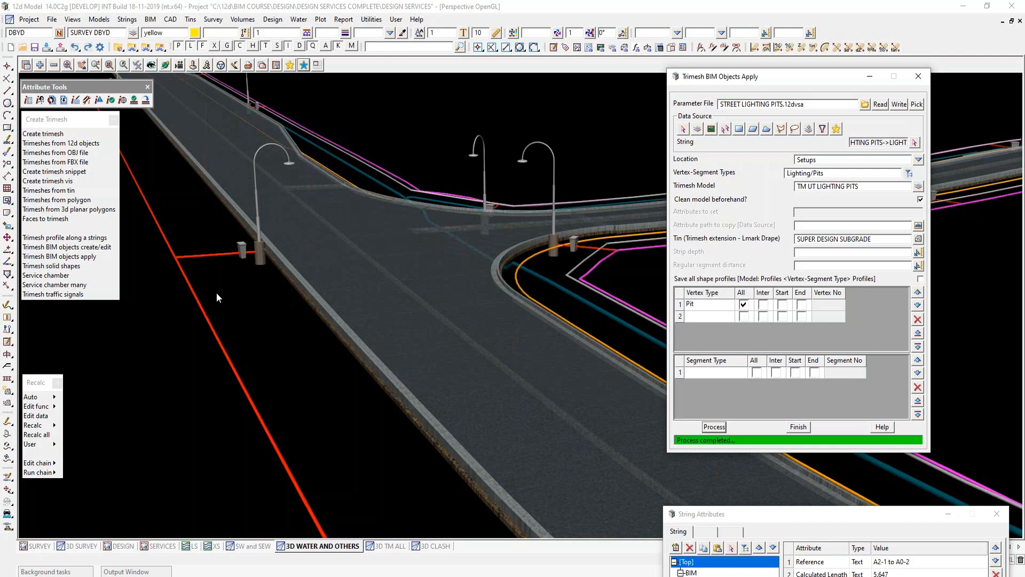
# - Load the communications trench setup COMS TRENCHING.12dvsa into the BIM objects settings
pyautogui.click(866, 104)
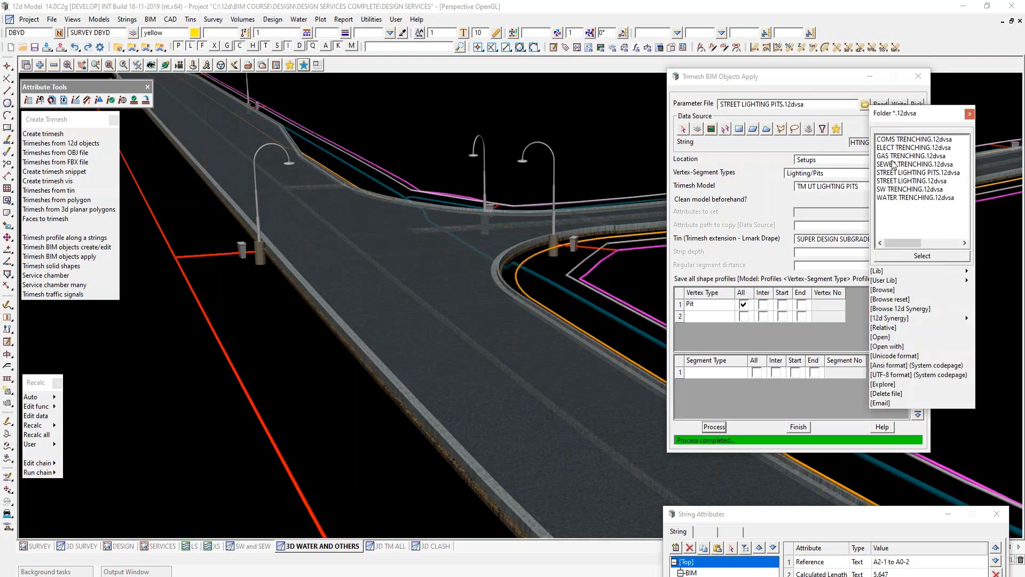
pyautogui.doubleClick(908, 139)
pyautogui.click(881, 105)
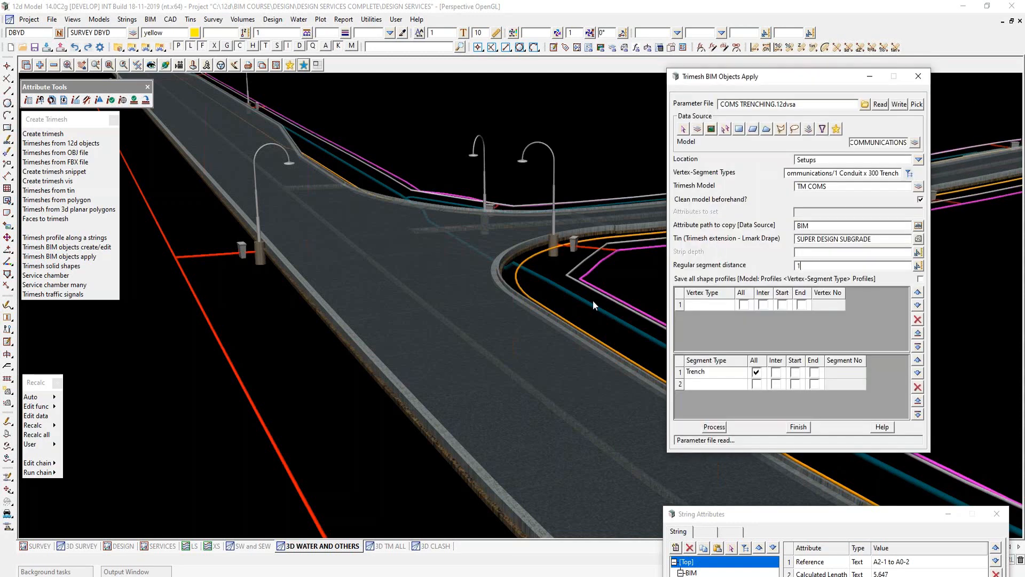
# - Inspect the BIM Survey attributes of a UT COMMUNICATIONS string and move the attributes window aside
pyautogui.moveTo(761, 514); pyautogui.dragTo(178, 259)
pyautogui.click(122, 485)
pyautogui.click(580, 263)
pyautogui.middleClick(580, 263)
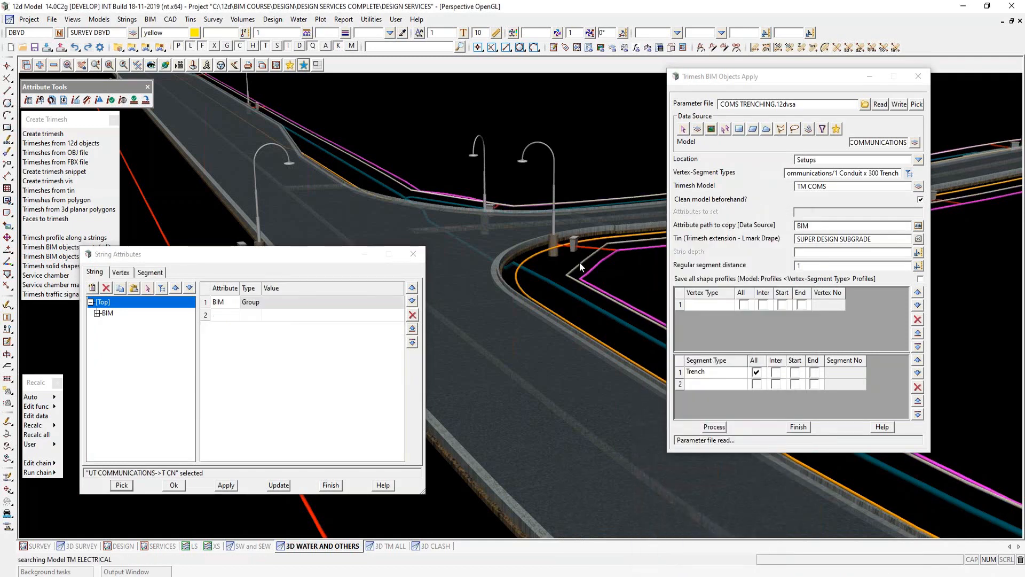
pyautogui.scroll(1, 580, 262)
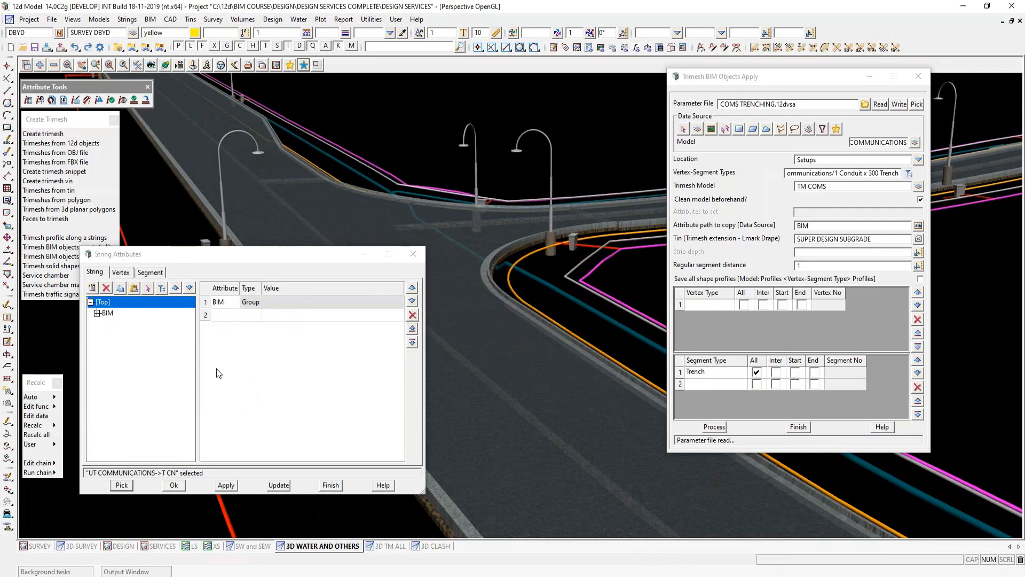
pyautogui.click(96, 313)
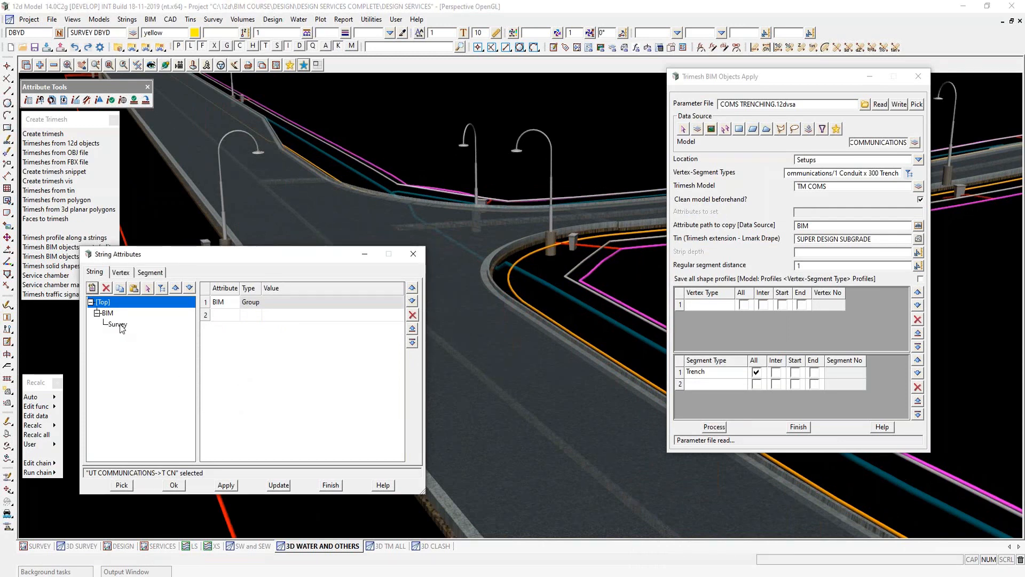
pyautogui.click(117, 325)
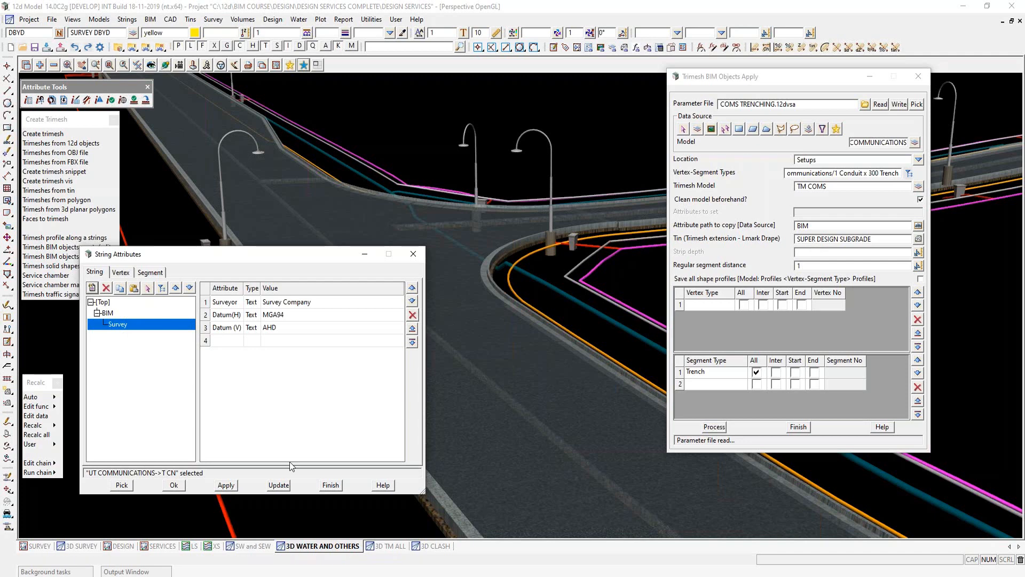
pyautogui.moveTo(240, 260); pyautogui.dragTo(763, 499)
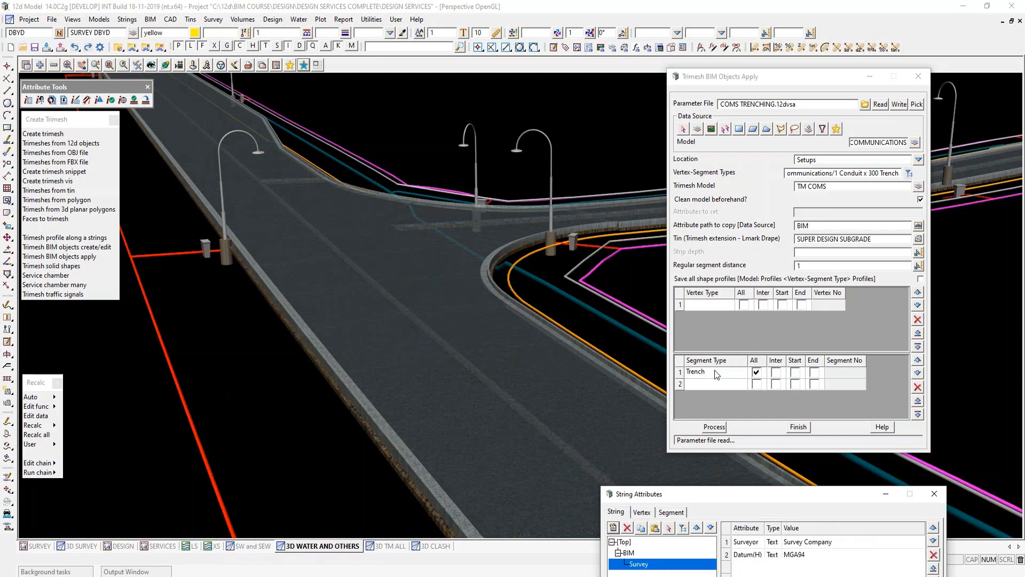
# - Process the communications trench objects and inspect the string attributes of the new TM COMS trench trimesh, including its BIM Survey group
pyautogui.click(711, 428)
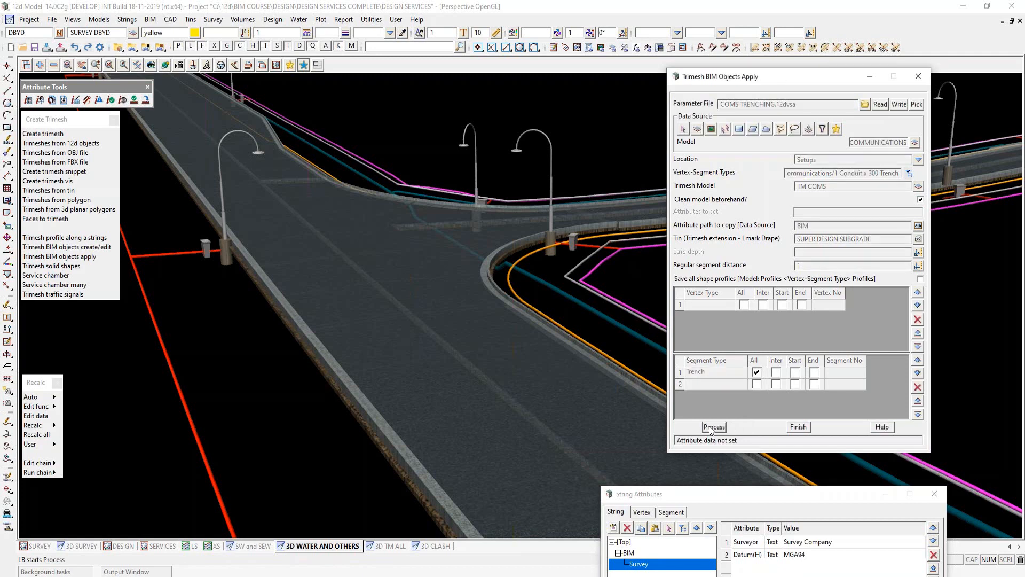
pyautogui.moveTo(705, 498); pyautogui.dragTo(218, 219)
pyautogui.click(154, 446)
pyautogui.click(576, 260)
pyautogui.middleClick(576, 260)
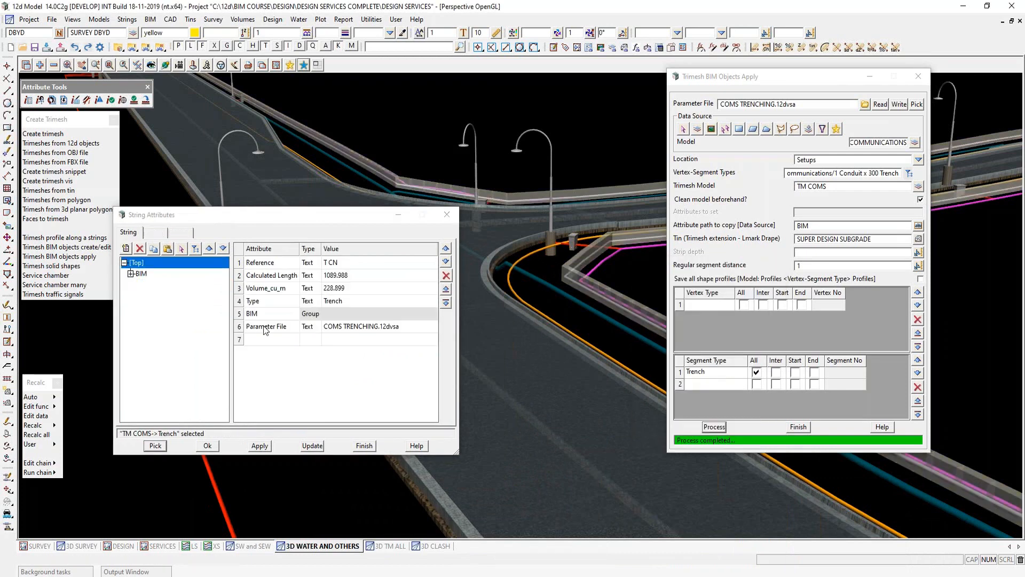
pyautogui.click(158, 288)
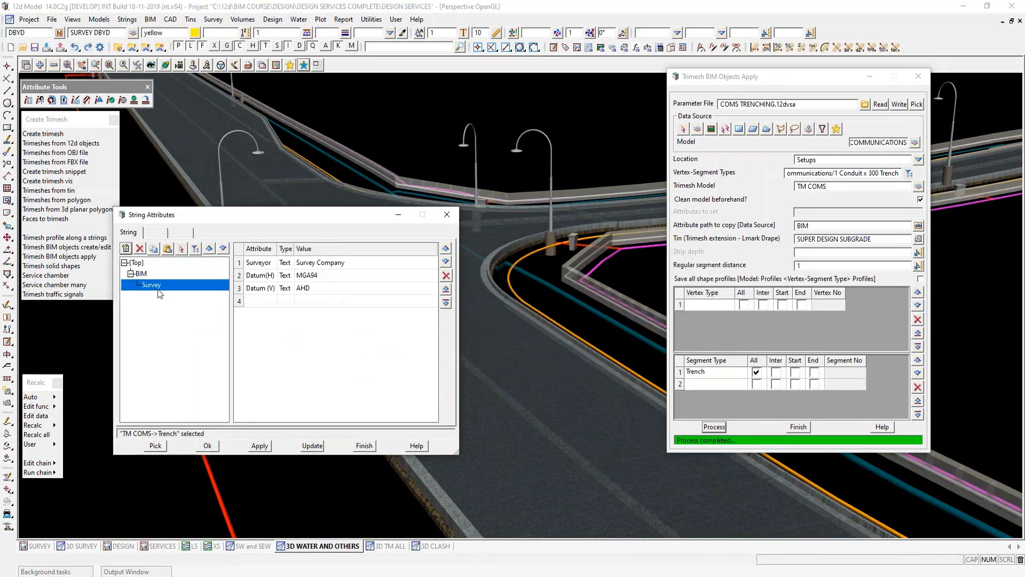
pyautogui.click(138, 263)
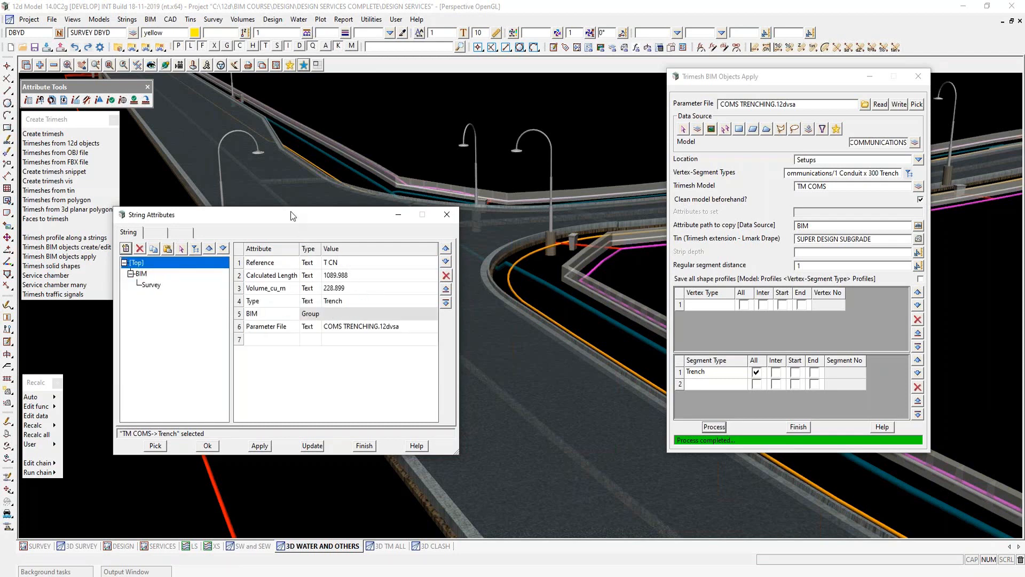
pyautogui.moveTo(291, 213); pyautogui.dragTo(832, 515)
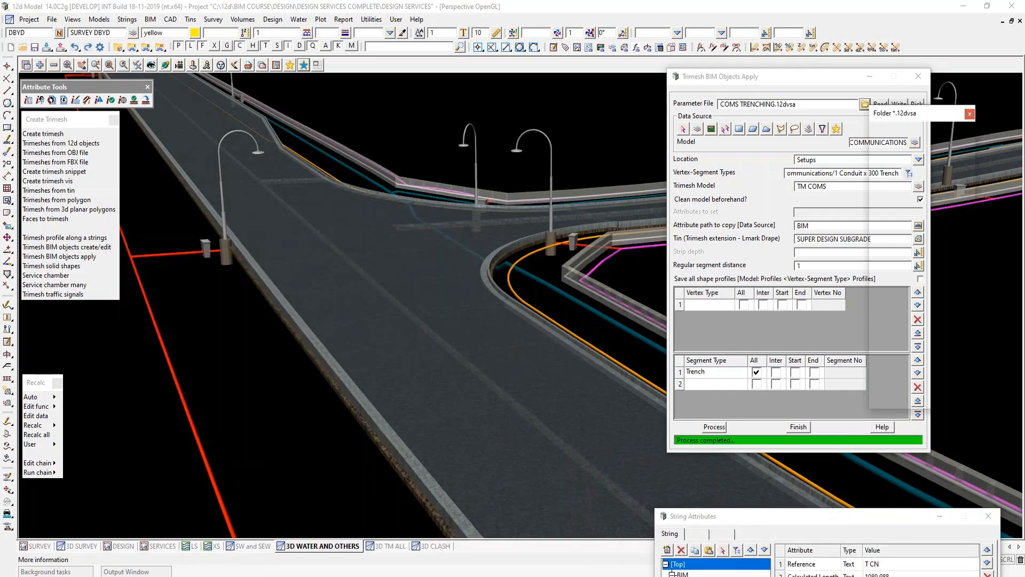
# - Load ELECT TRENCHING.12dvsa, review its Trimesh Profile/Extend Trimesh to Tin attributes without changing them, and process the electrical conduit and trench objects
pyautogui.click(864, 103)
pyautogui.doubleClick(906, 148)
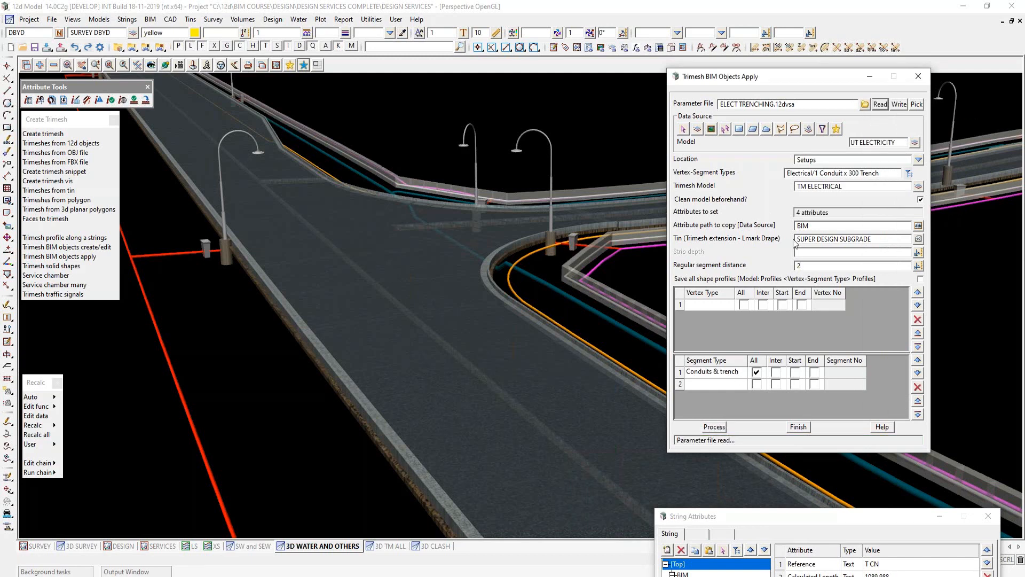
pyautogui.click(807, 226)
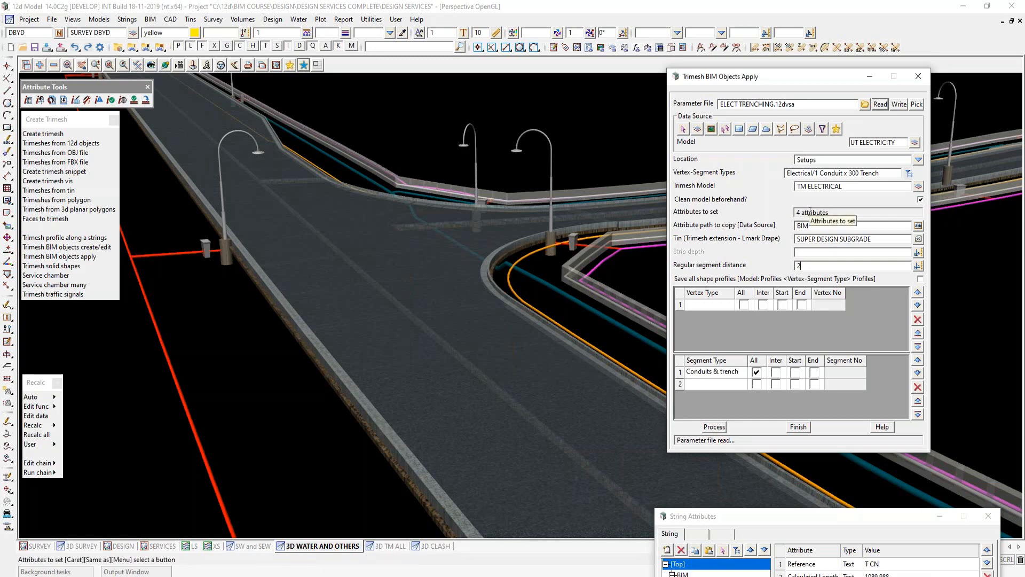
pyautogui.click(810, 212)
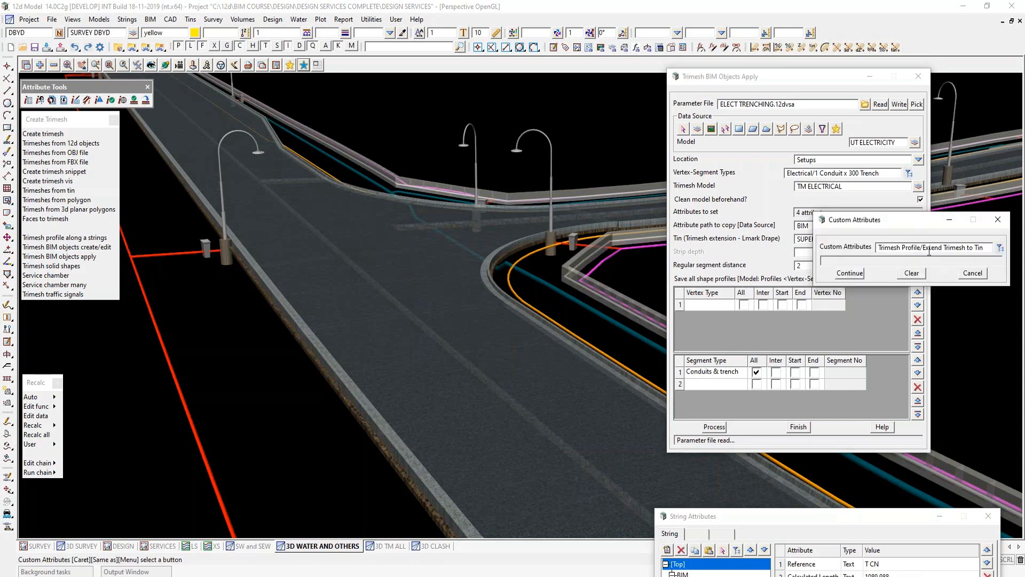
pyautogui.click(850, 273)
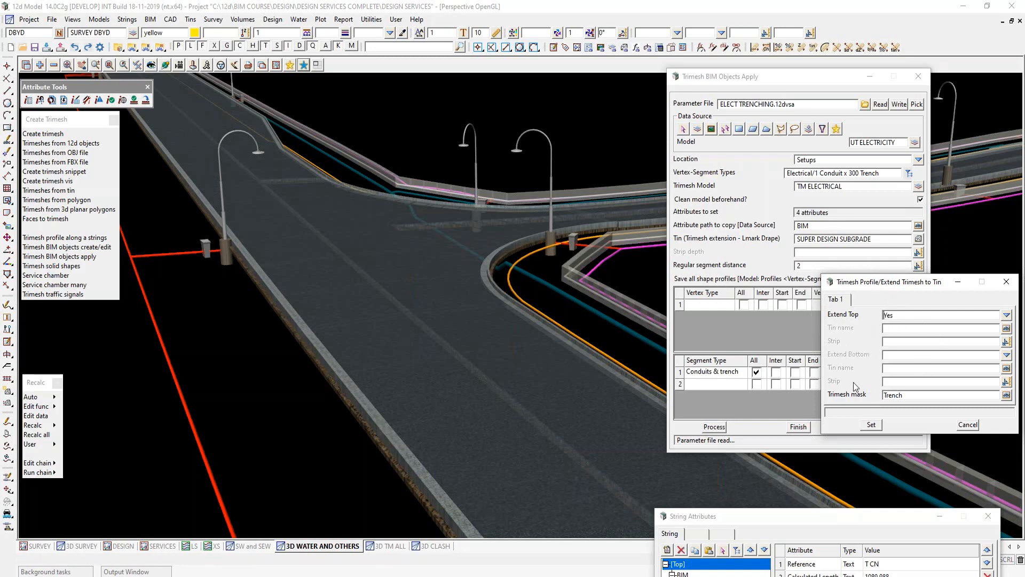
pyautogui.click(961, 422)
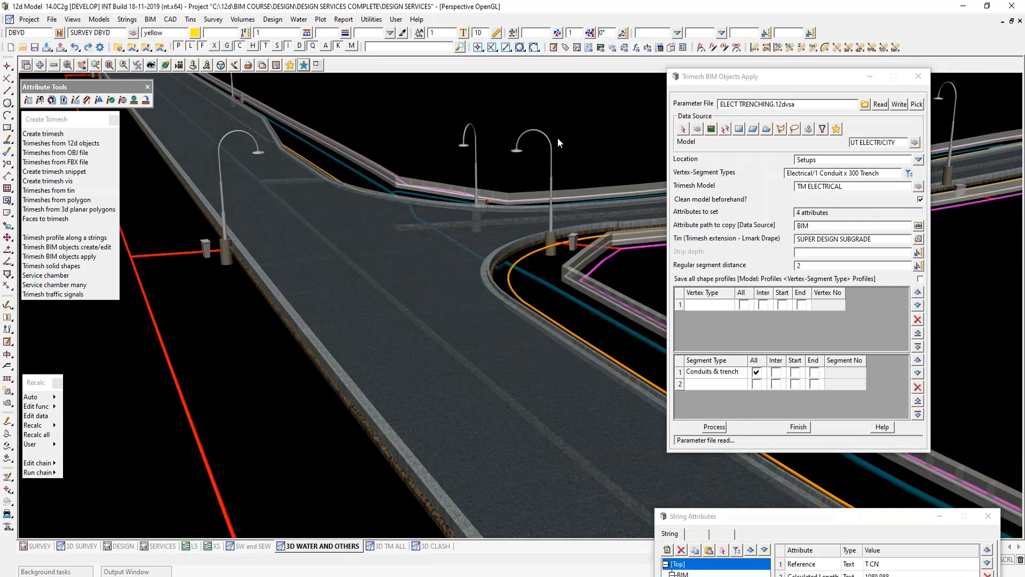
pyautogui.click(715, 427)
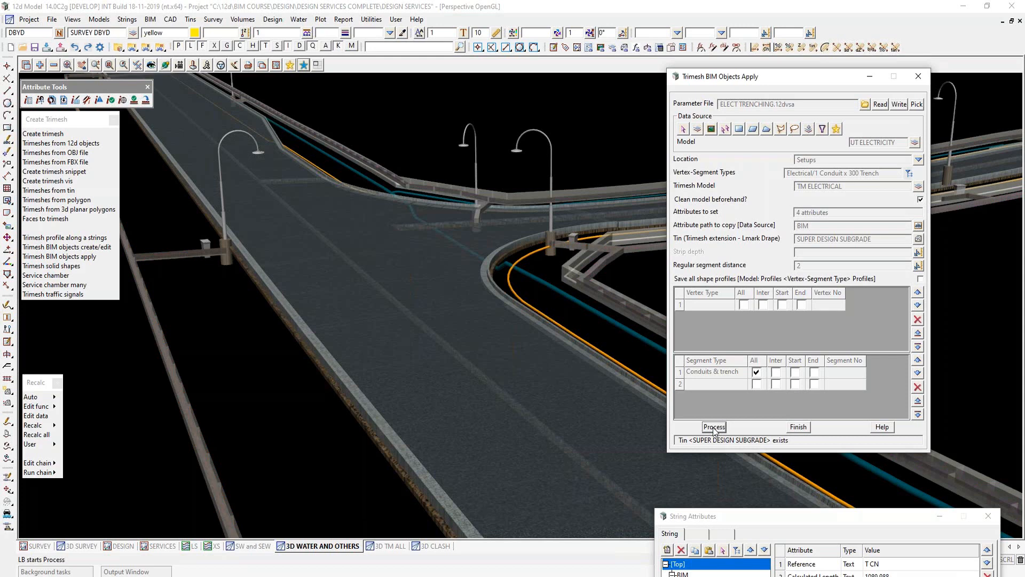
# - Load GAS TRENCHING.12dvsa and process the gas reticulation trench objects into the TM GAS model
pyautogui.click(865, 104)
pyautogui.doubleClick(902, 156)
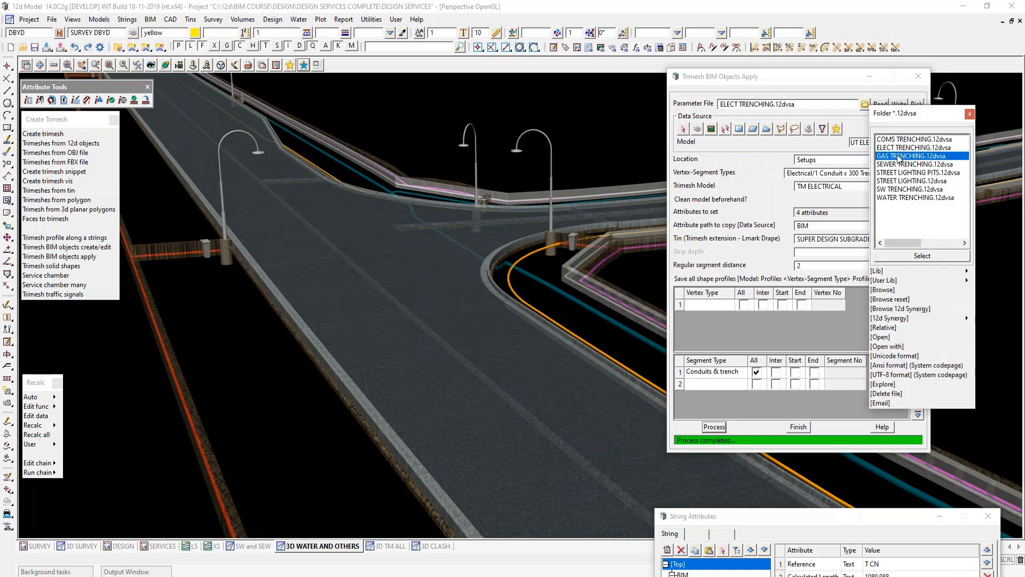
pyautogui.click(882, 104)
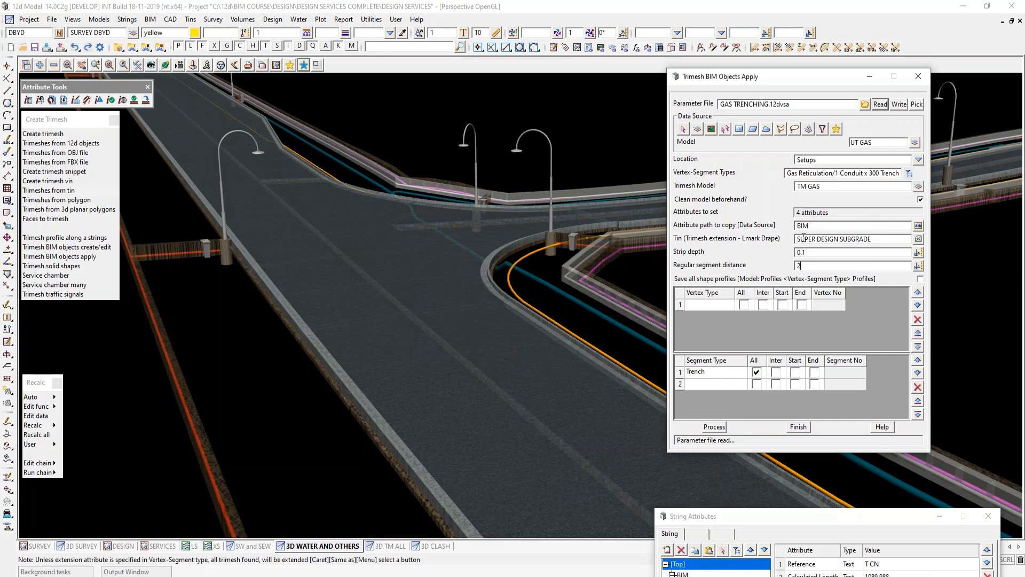
pyautogui.click(714, 427)
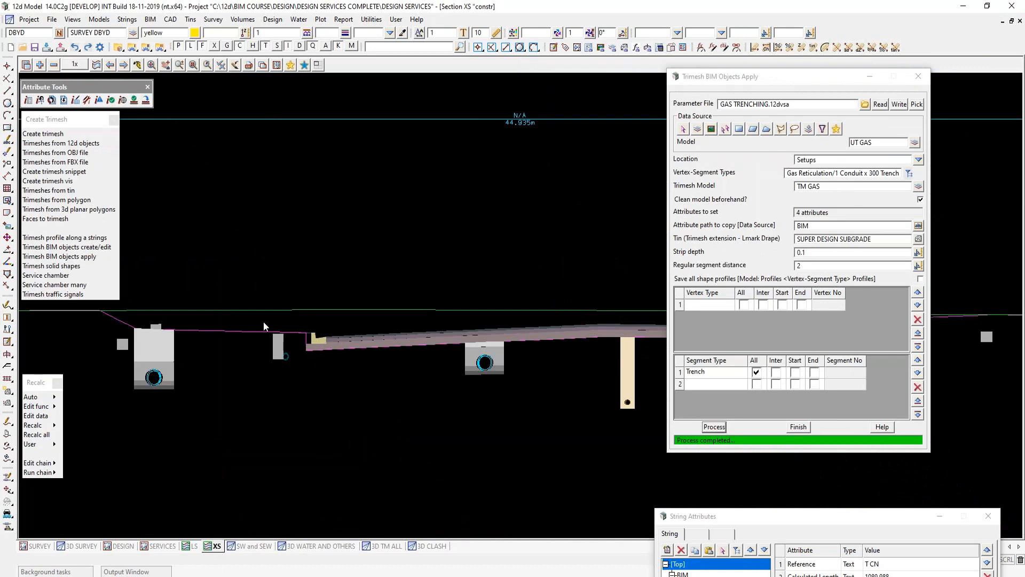
# - Refresh the XS section and examine the service trenches across the road
pyautogui.scroll(-2, 241, 319)
pyautogui.click(137, 65)
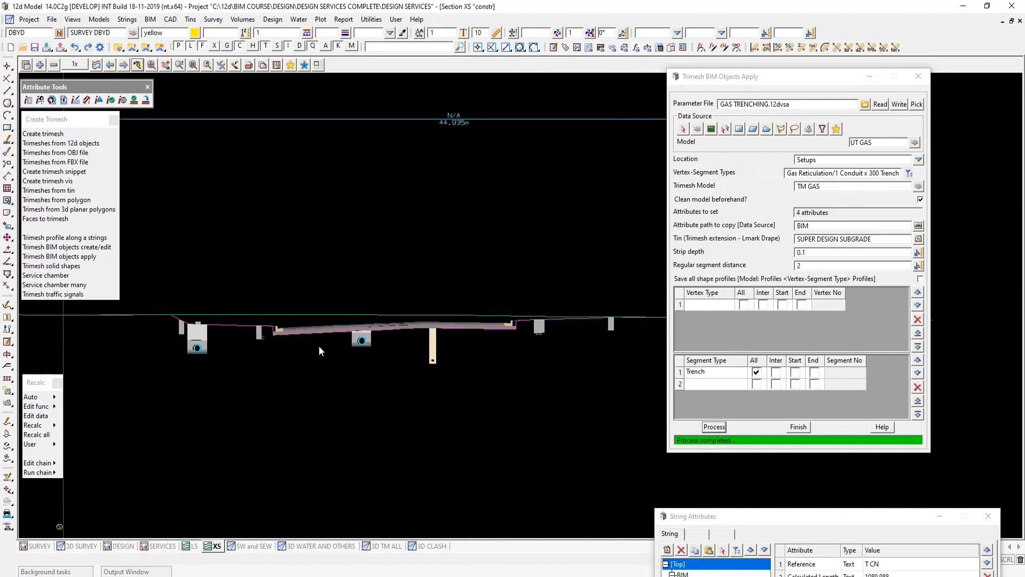
pyautogui.scroll(-6, 366, 338)
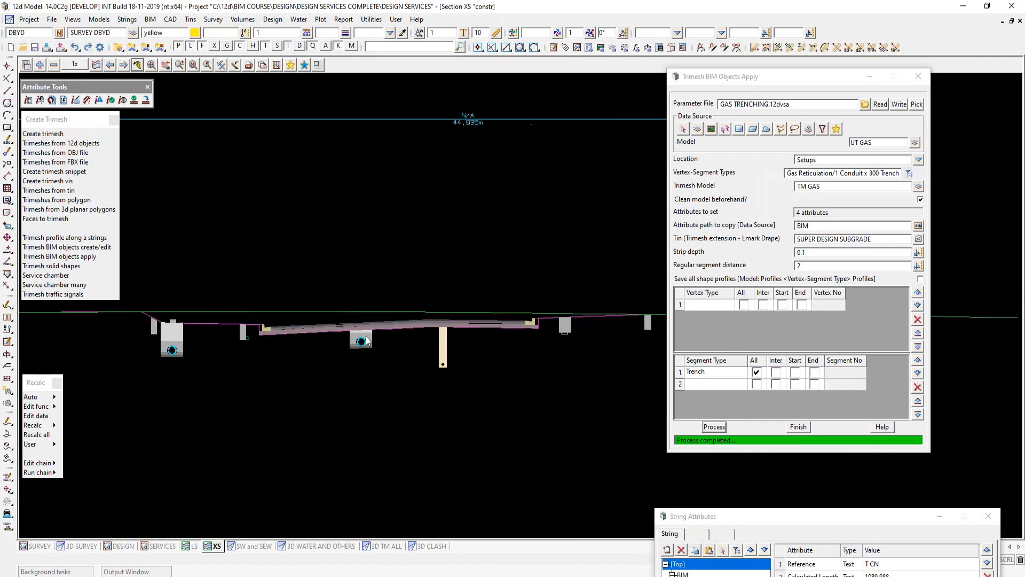
pyautogui.scroll(2, 300, 360)
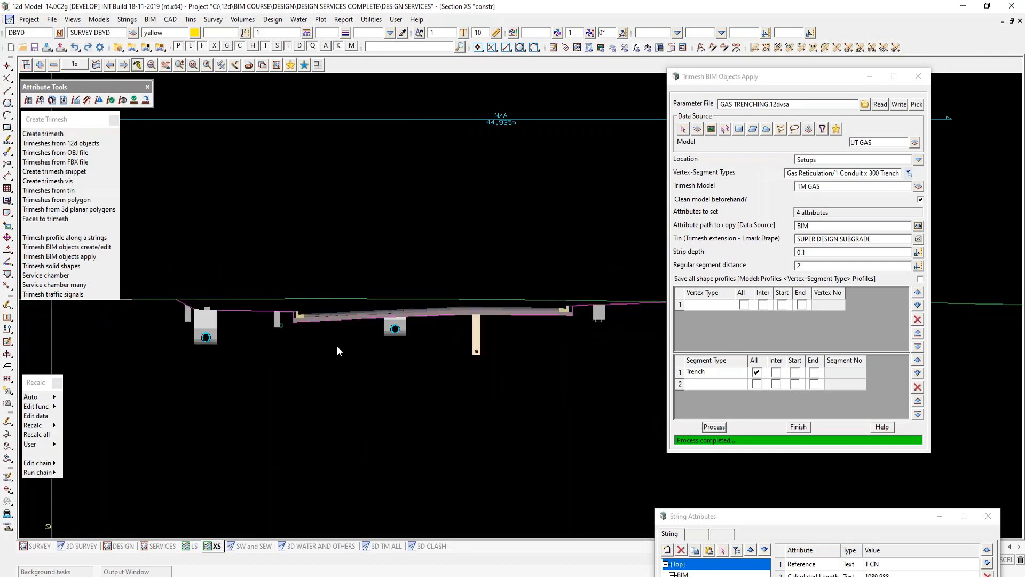
# - Refresh the LS section to examine the trench profile, and check the SW and SEW and 3D WATER AND OTHERS views
pyautogui.click(192, 546)
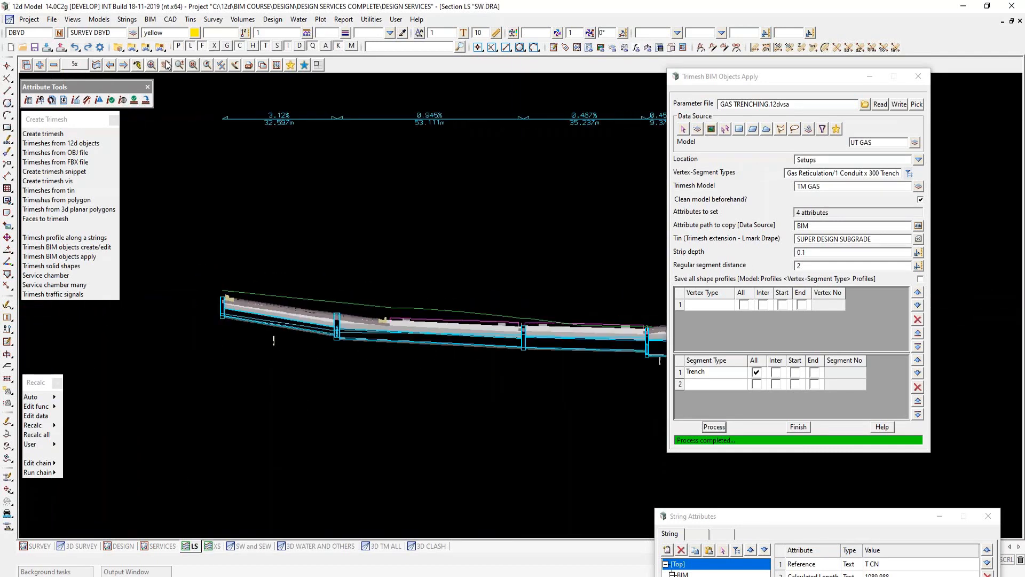
pyautogui.click(138, 68)
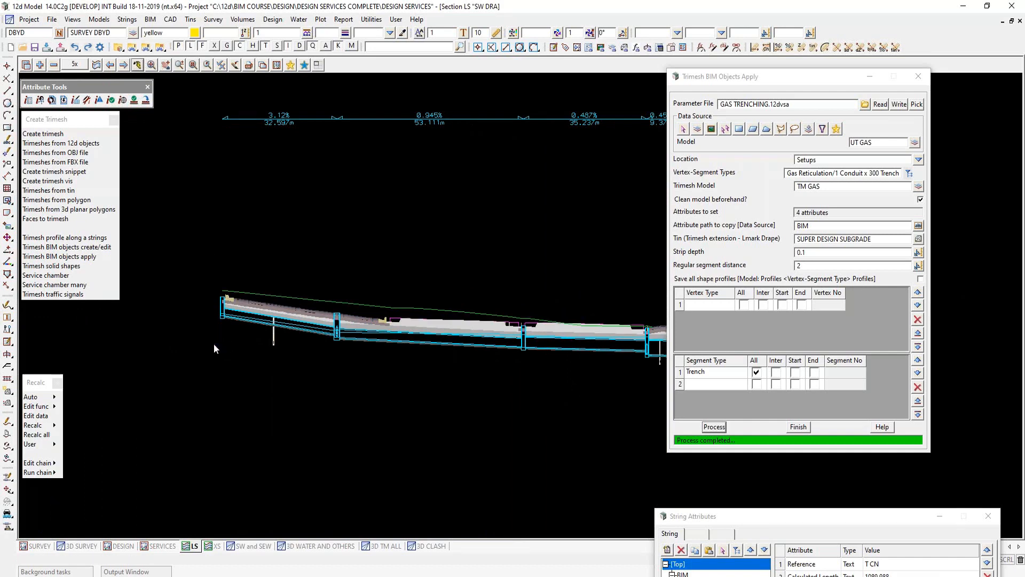
pyautogui.scroll(-2, 214, 344)
pyautogui.scroll(7, 564, 338)
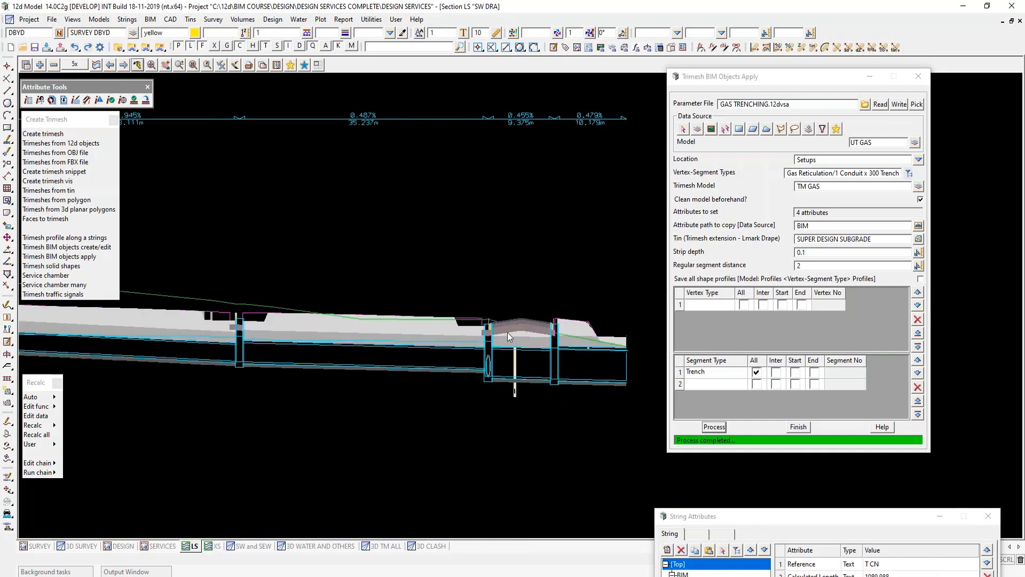
pyautogui.scroll(-5, 487, 346)
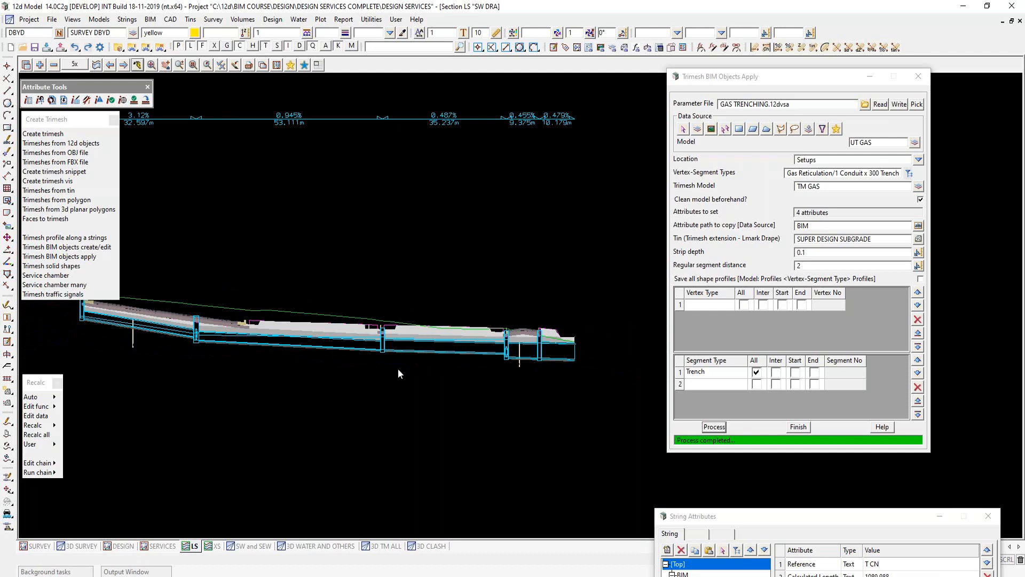
pyautogui.click(246, 546)
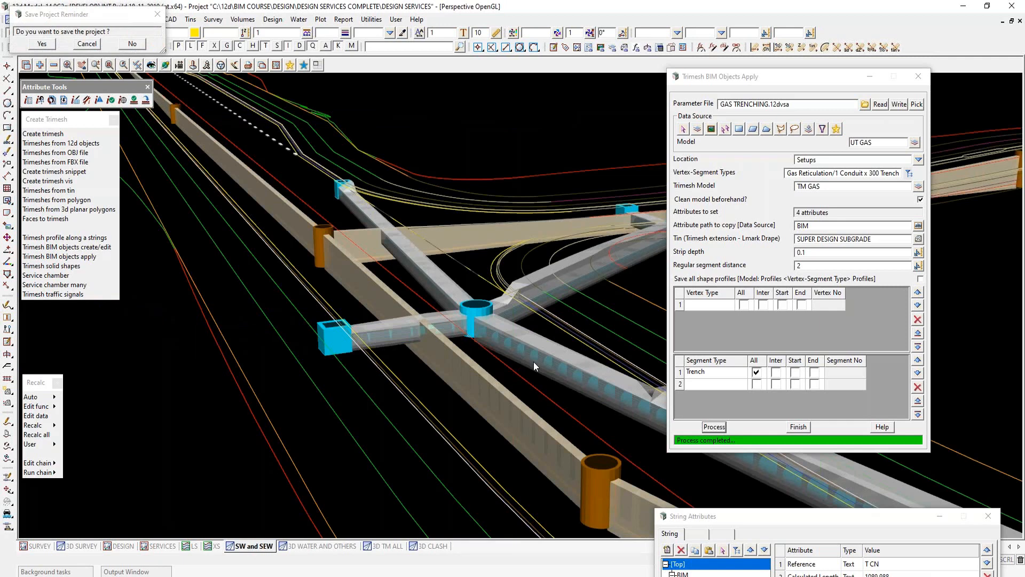
pyautogui.click(352, 545)
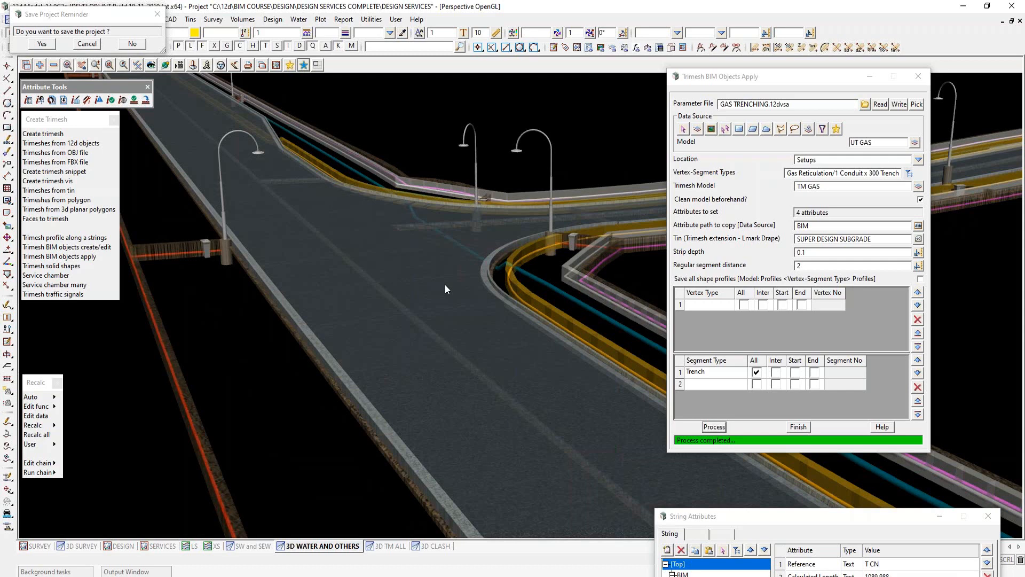
# - Reopen Trimesh BIM Objects Apply with fresh settings and load the water trench setup WATER TRENCHING.12dvsa
pyautogui.click(797, 427)
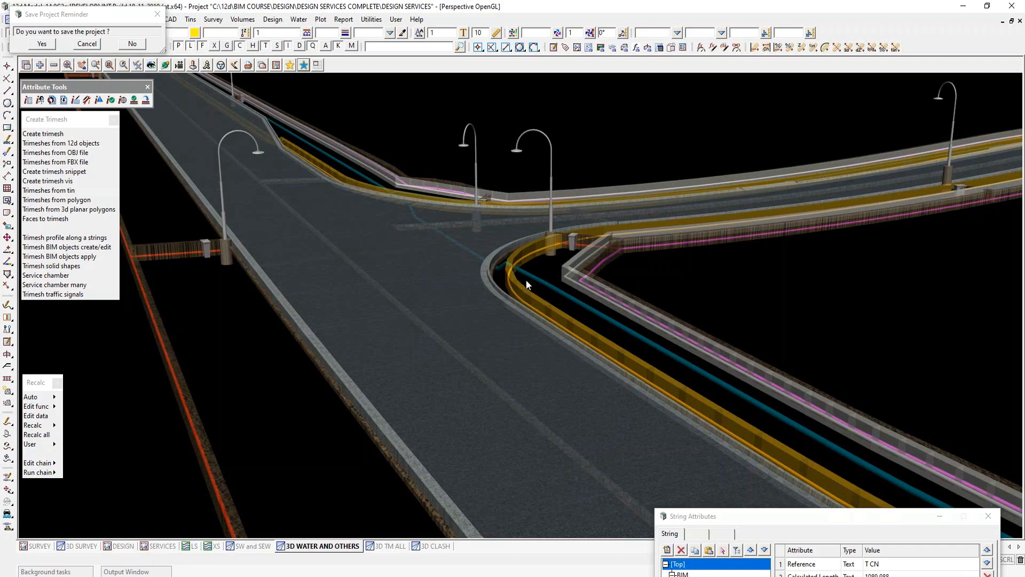
pyautogui.click(84, 256)
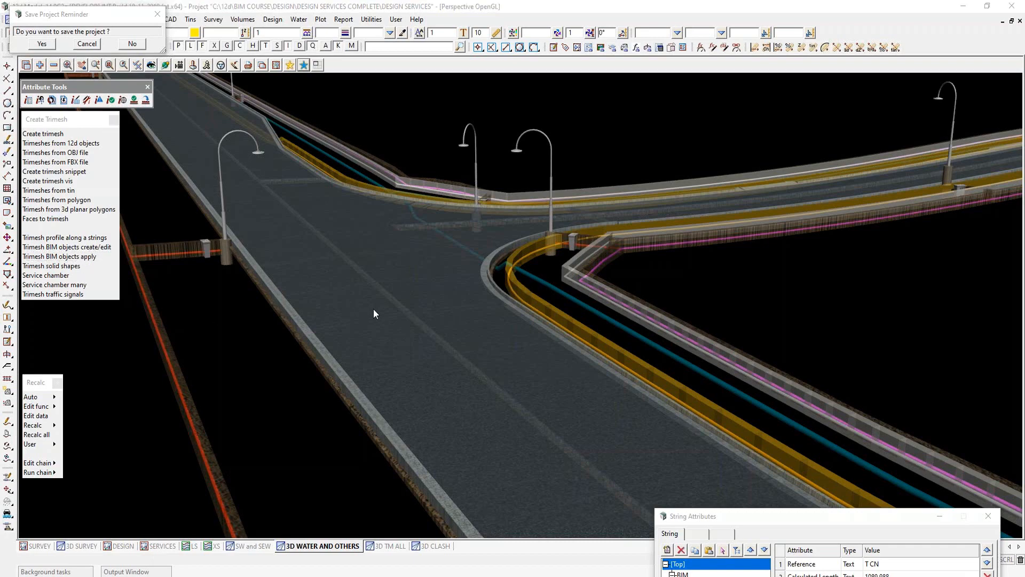
pyautogui.moveTo(439, 193); pyautogui.dragTo(683, 133)
pyautogui.moveTo(790, 81); pyautogui.dragTo(819, 68)
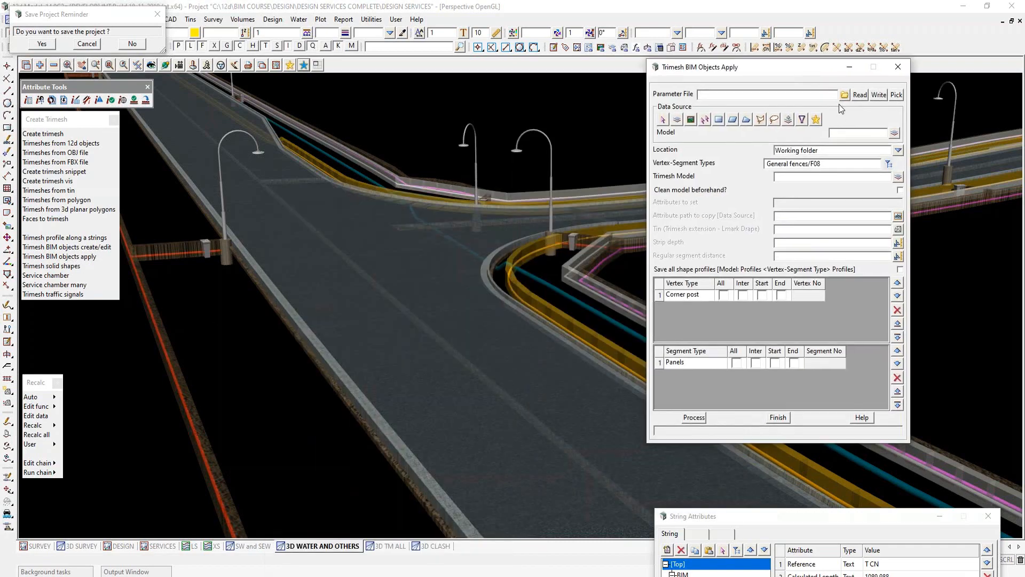
pyautogui.click(844, 94)
pyautogui.doubleClick(891, 188)
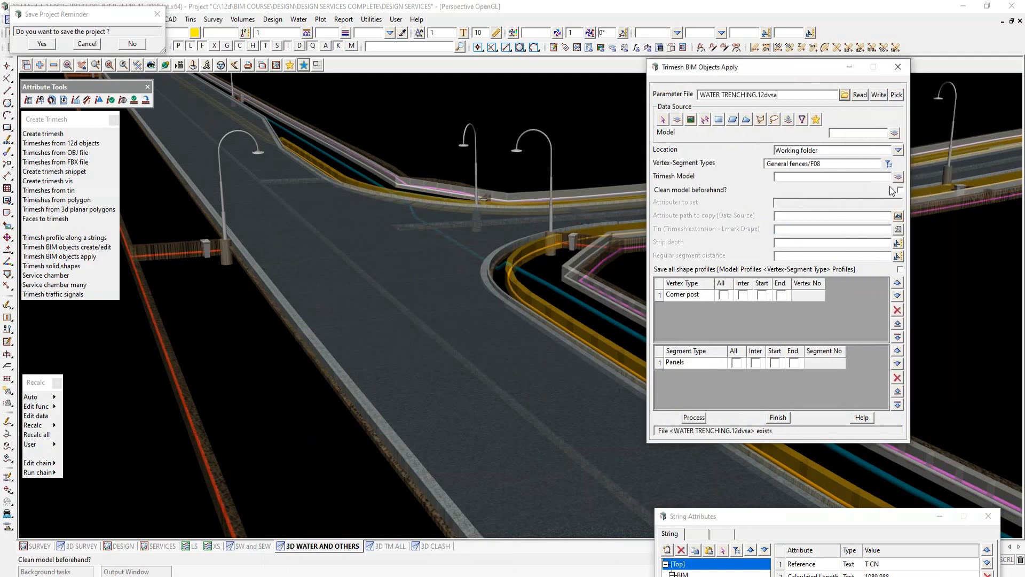
pyautogui.click(859, 95)
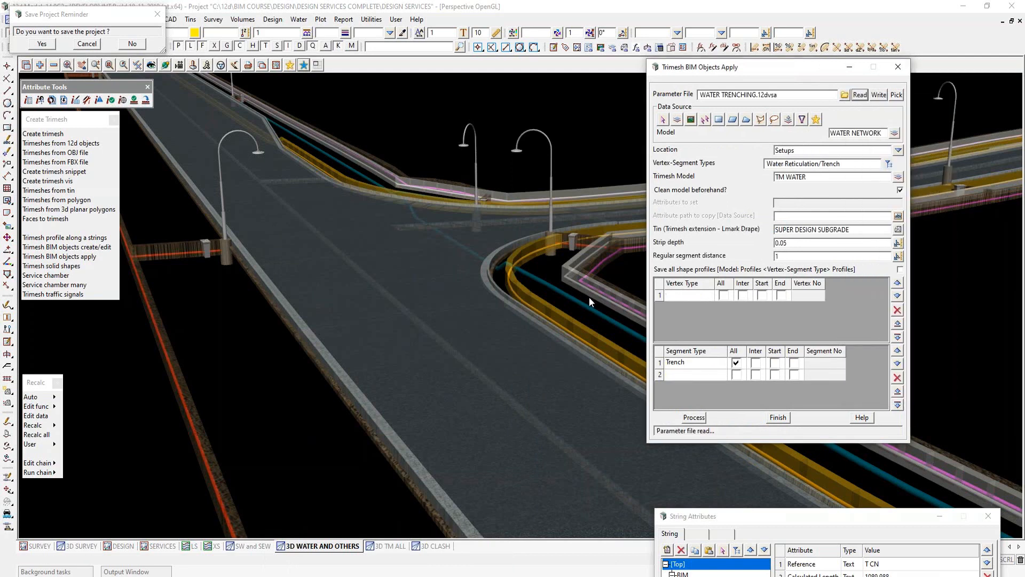
# - Process the water reticulation trench objects into the TM WATER model, and refresh the XS section to check the trench
pyautogui.click(695, 418)
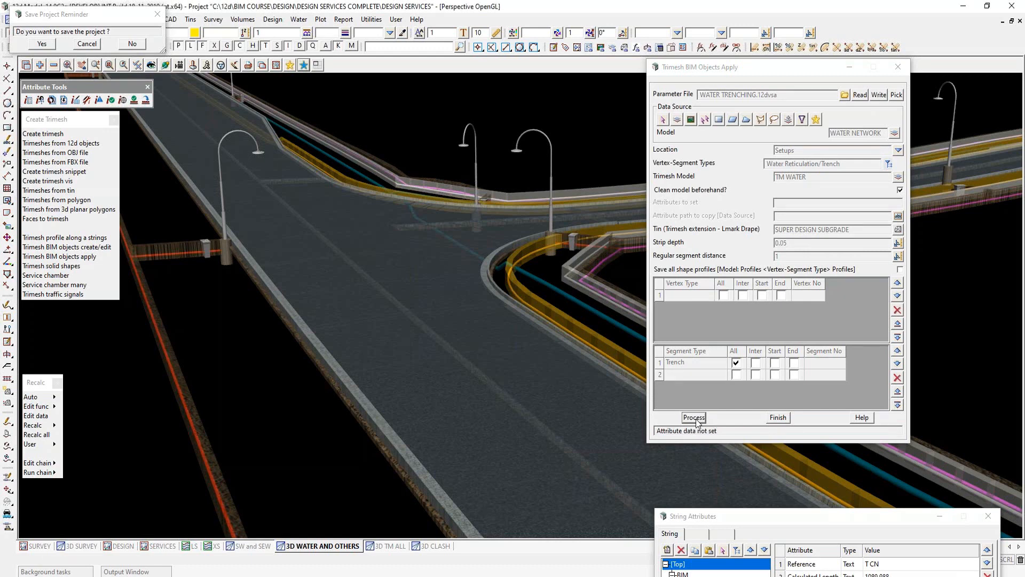
pyautogui.click(785, 418)
pyautogui.click(213, 546)
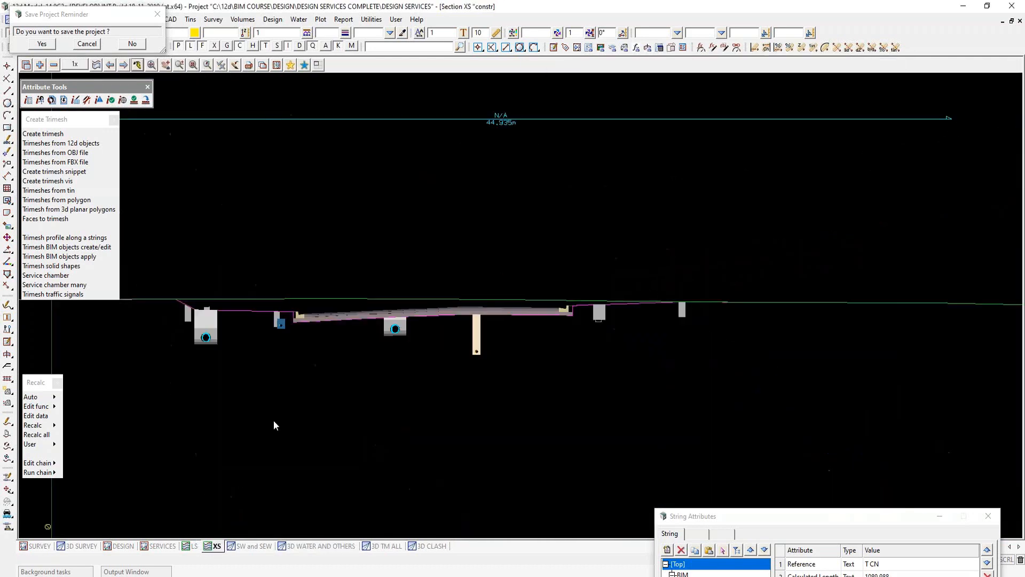
pyautogui.click(136, 65)
# - Switch to the SERVICES plan view and open the Services/DBYD DATA form for setting global attributes on strings
pyautogui.click(124, 546)
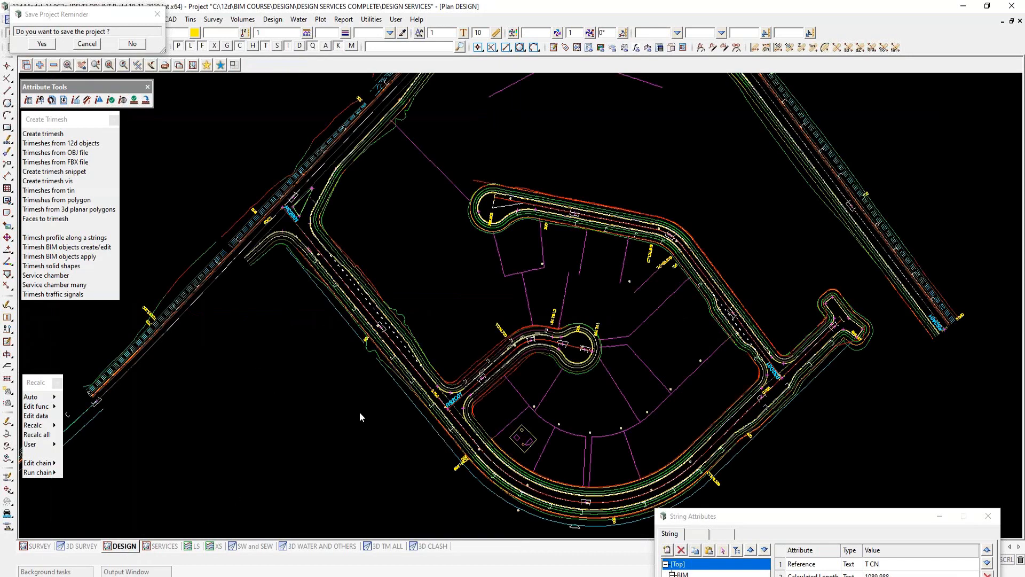
pyautogui.click(163, 546)
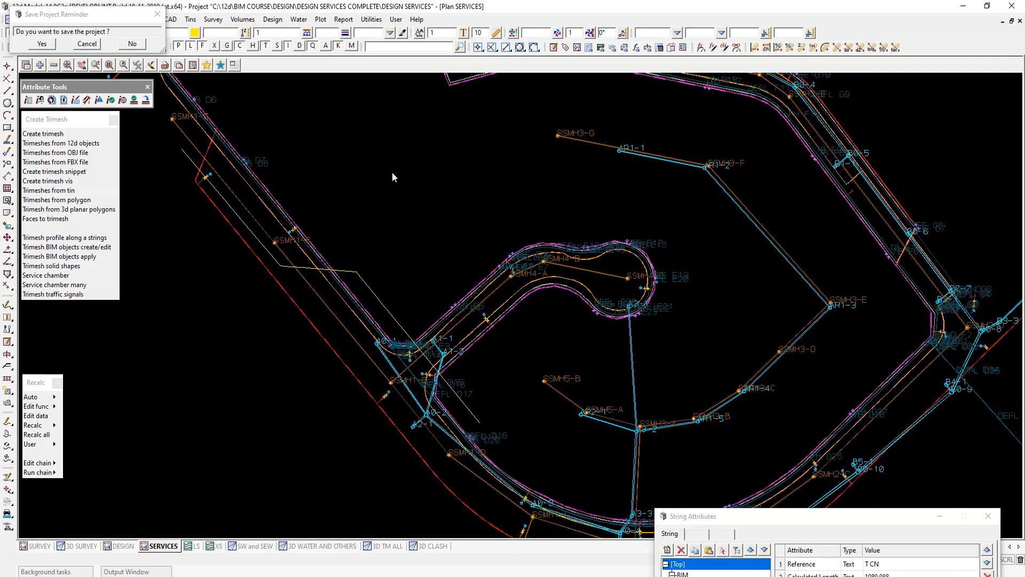
pyautogui.click(123, 100)
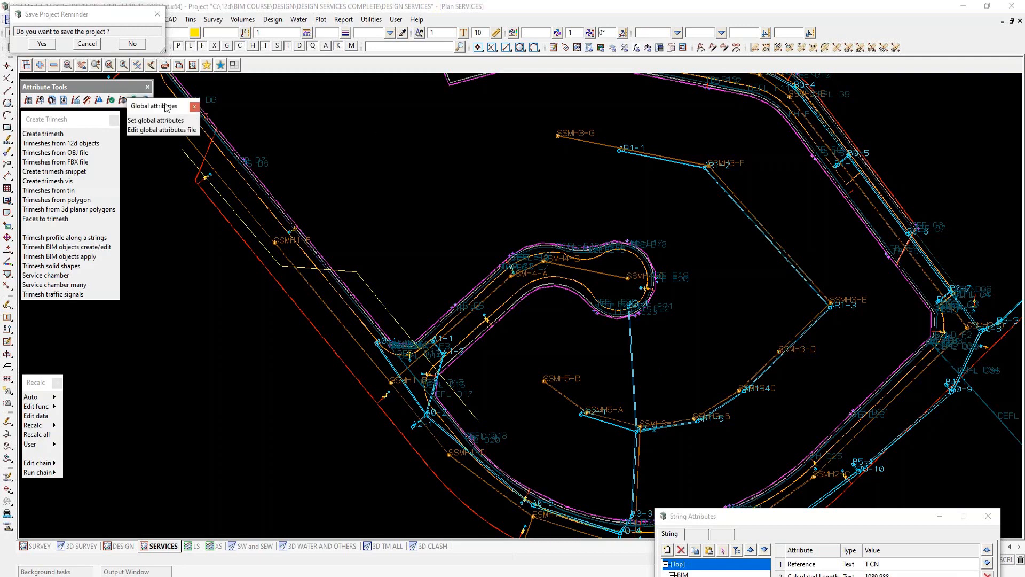
pyautogui.click(155, 121)
pyautogui.moveTo(249, 129); pyautogui.dragTo(629, 90)
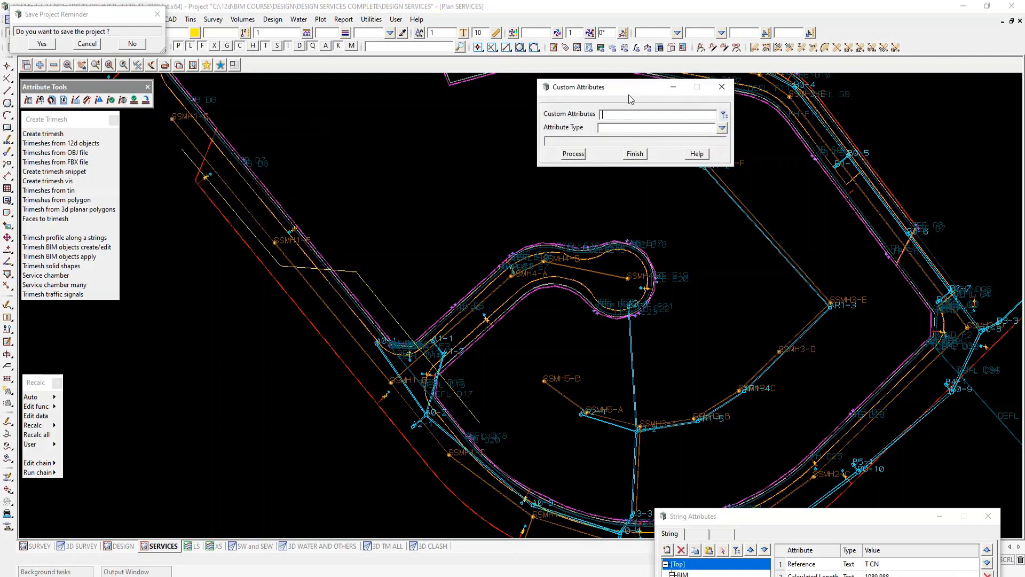
pyautogui.click(725, 116)
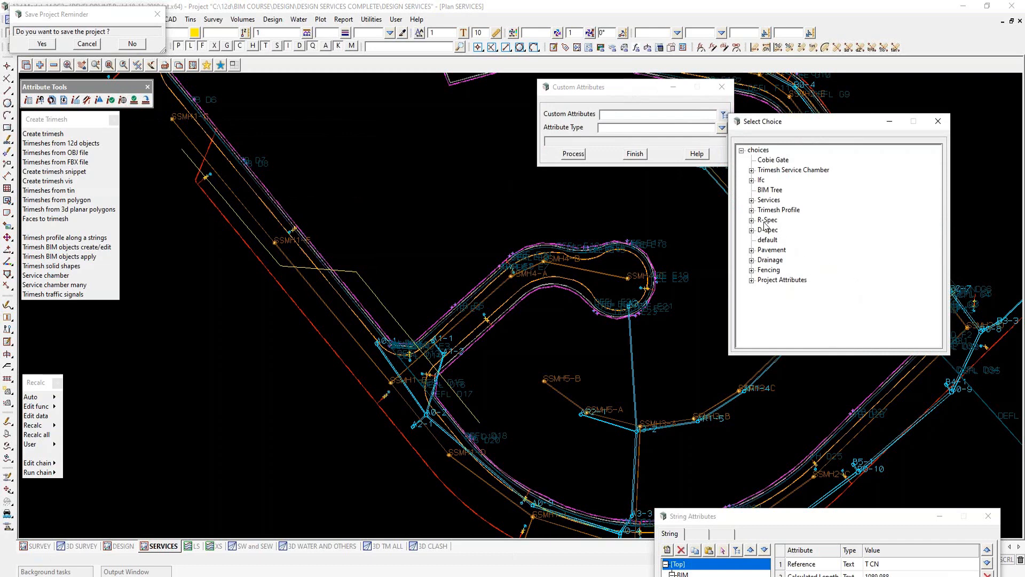
pyautogui.click(751, 200)
pyautogui.doubleClick(782, 220)
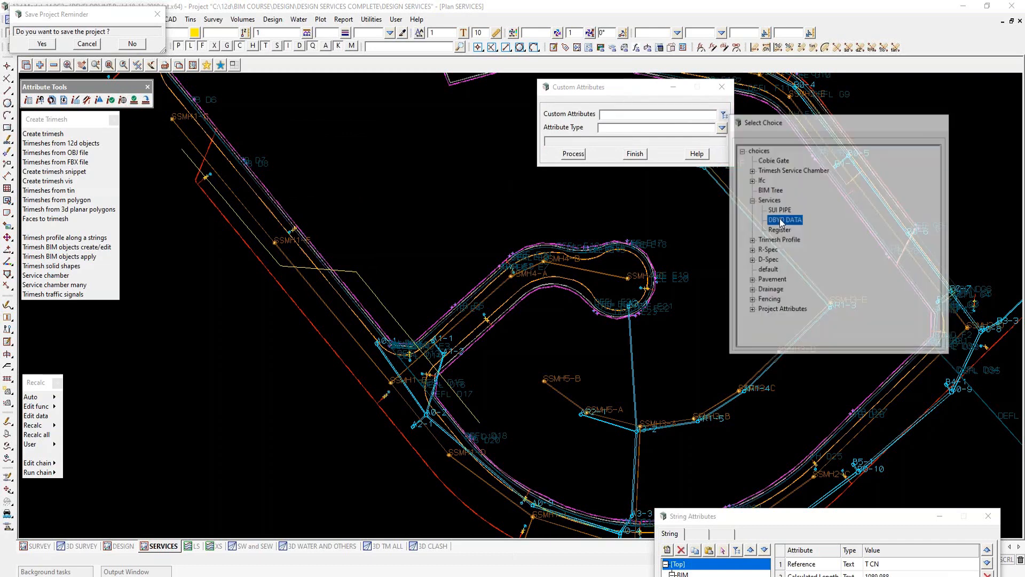
pyautogui.click(574, 154)
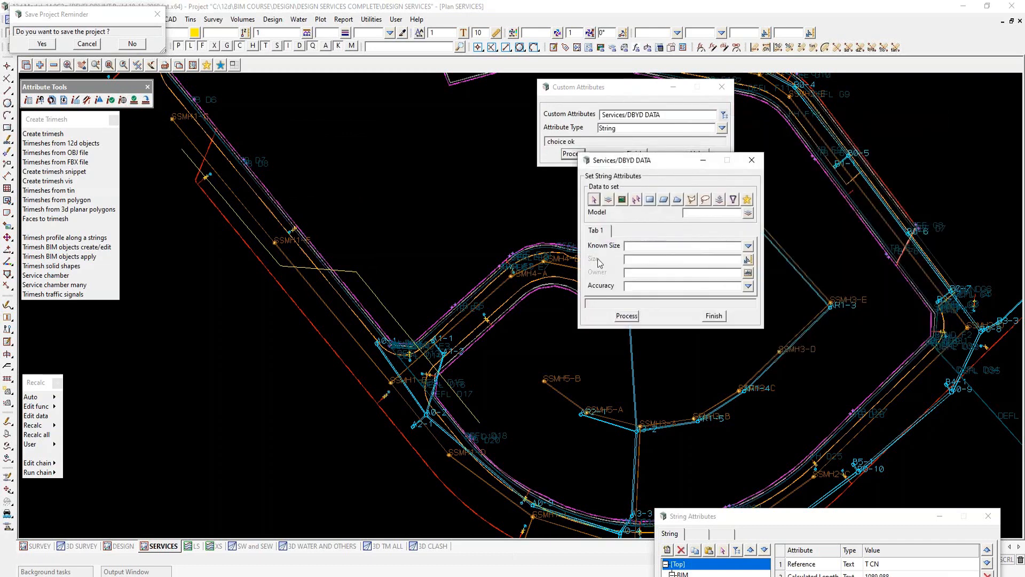
# - Pick the SURVEY DBYD string, review its known size, owner and accuracy choices, and close the form without processing
pyautogui.click(594, 199)
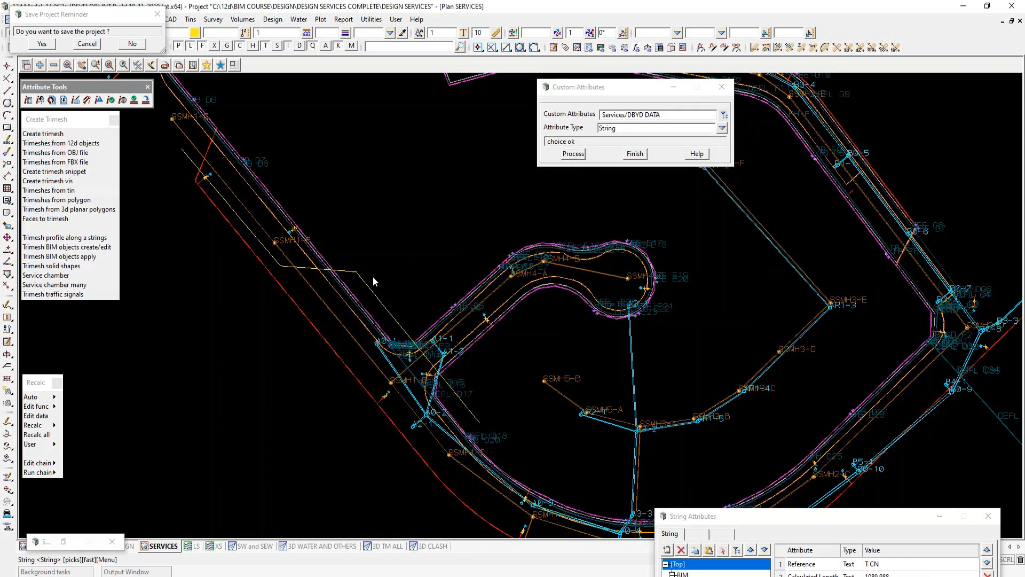
pyautogui.click(365, 283)
pyautogui.middleClick(442, 281)
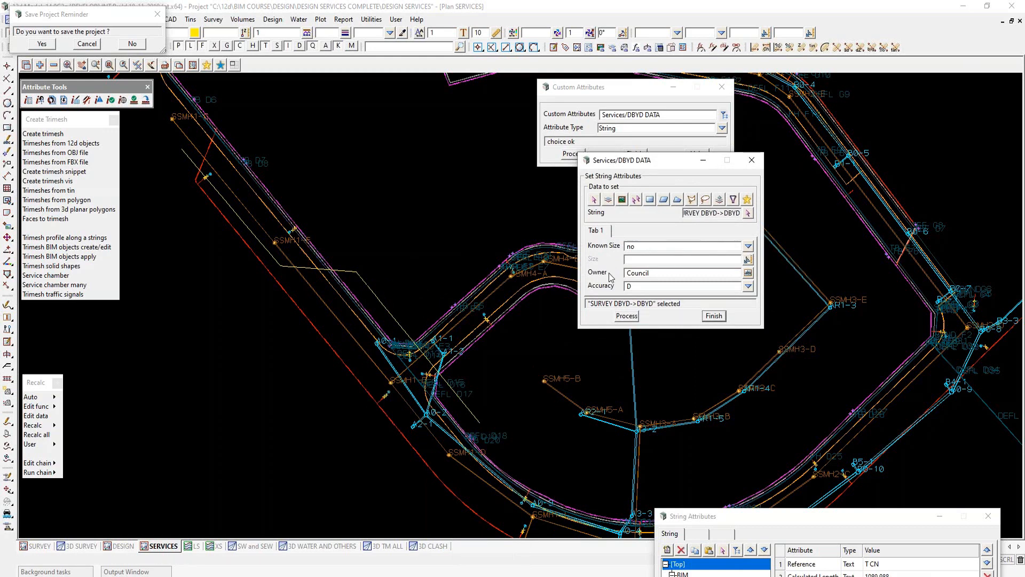
pyautogui.click(748, 287)
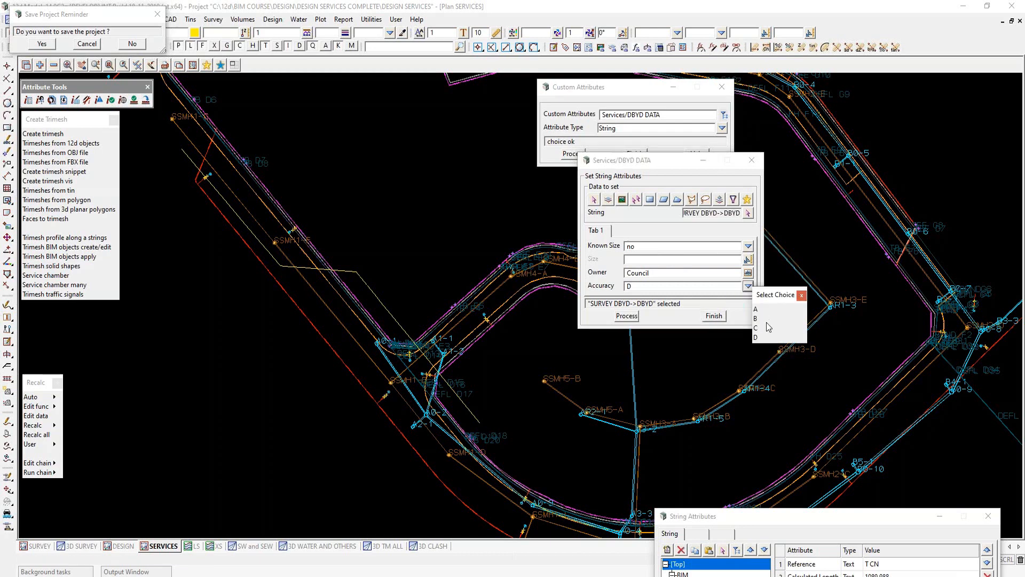
pyautogui.click(802, 296)
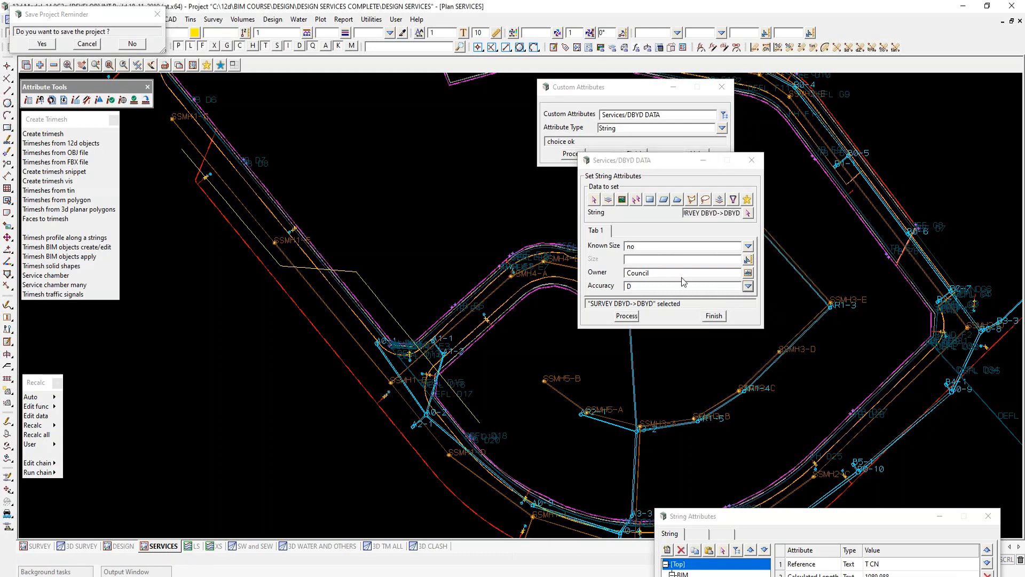
pyautogui.click(714, 316)
# - Review the Services/Register attribute form with its asset and conflict fields, and close the global attributes setup
pyautogui.click(725, 115)
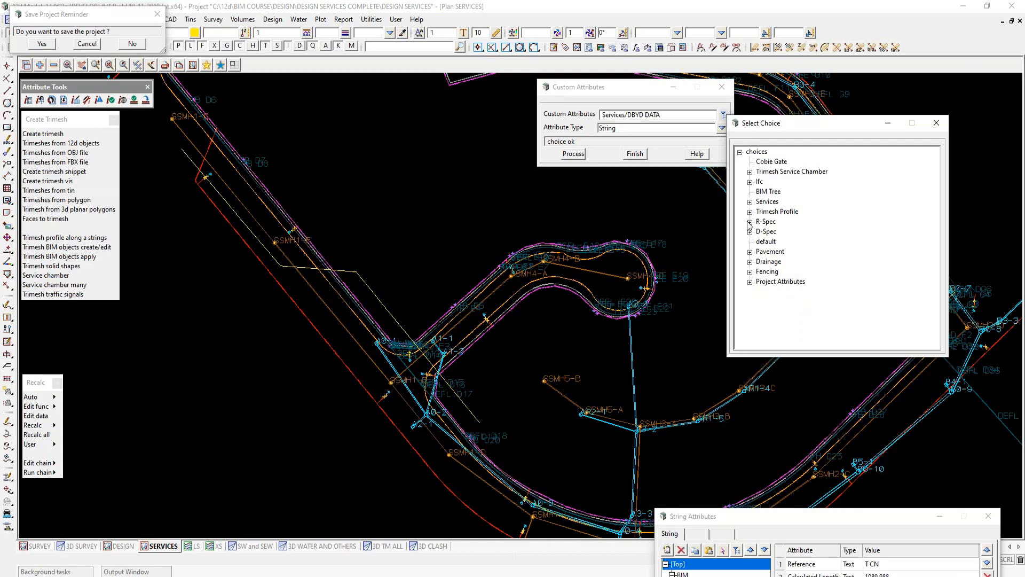
pyautogui.click(750, 202)
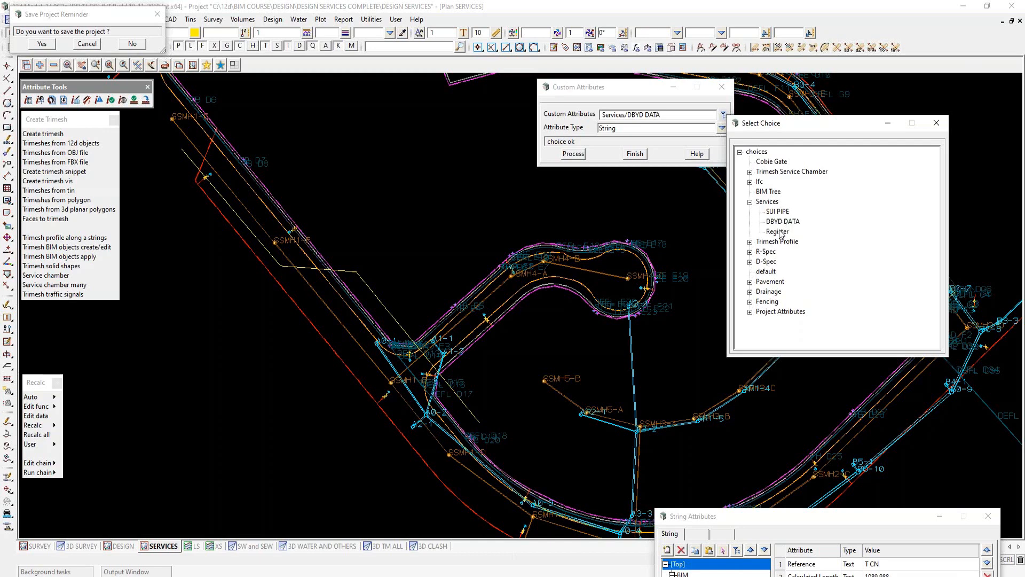
pyautogui.doubleClick(780, 231)
pyautogui.click(573, 154)
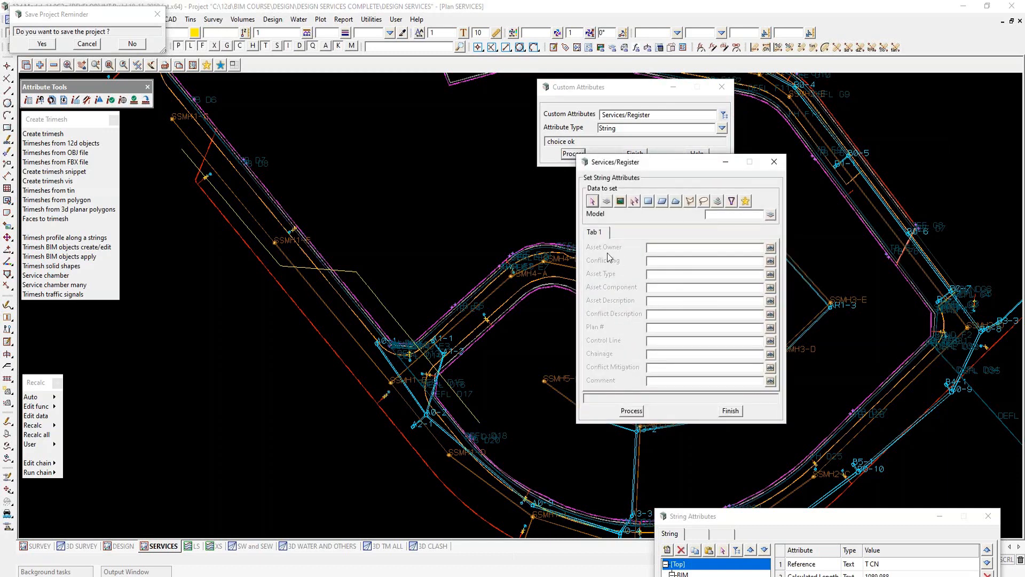
pyautogui.click(731, 411)
pyautogui.click(640, 157)
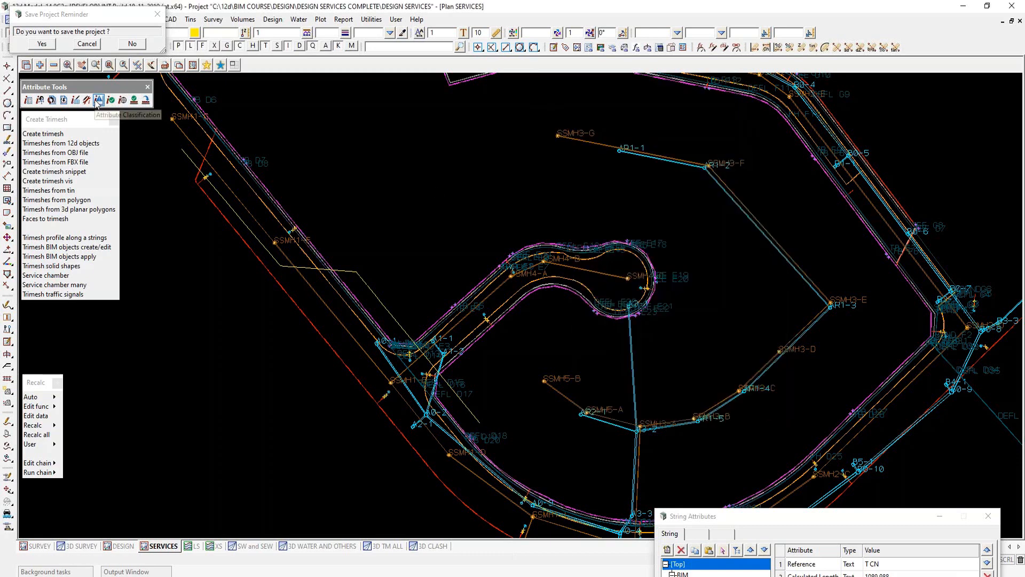
# - Examine the Services/Register group definition in the global attributes file and the attribute types on offer, leaving the file unsaved
pyautogui.click(123, 103)
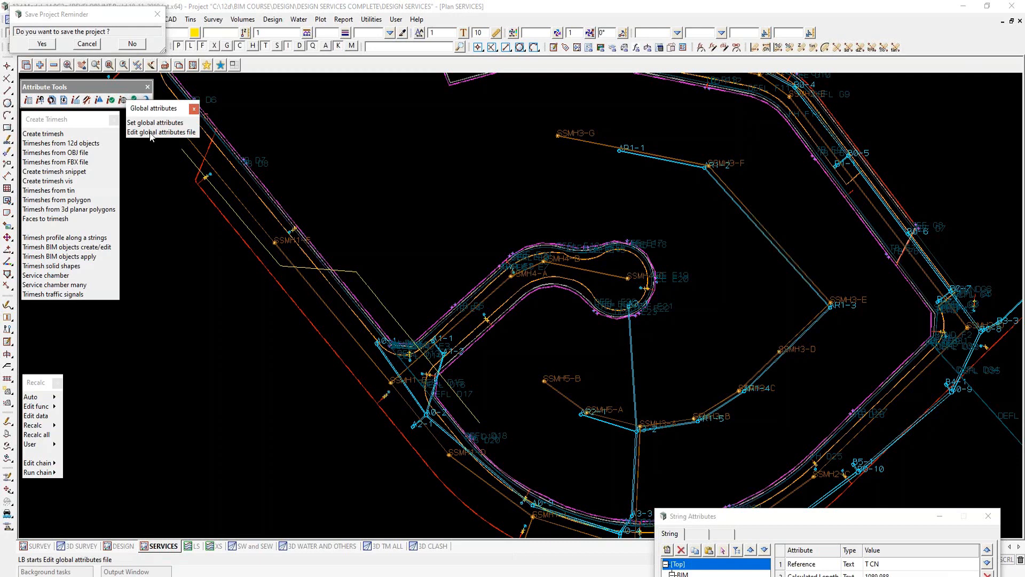
pyautogui.click(151, 133)
pyautogui.click(643, 103)
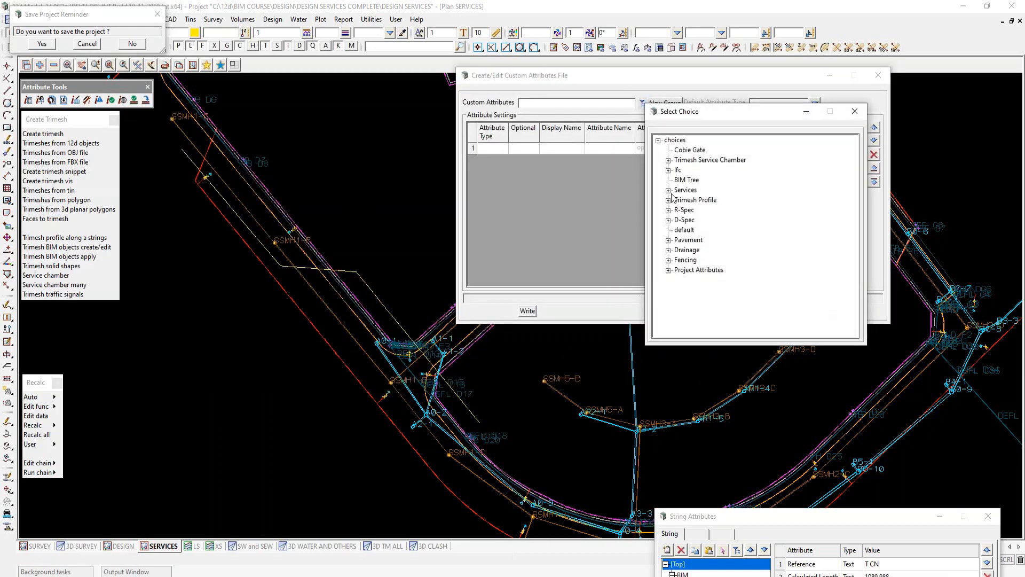
pyautogui.click(669, 191)
pyautogui.doubleClick(696, 220)
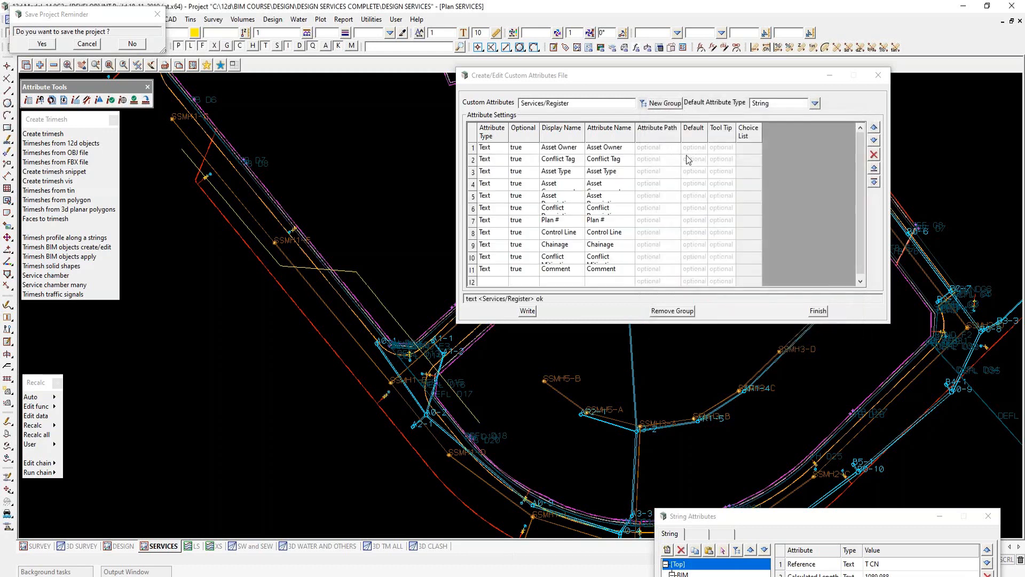
pyautogui.doubleClick(635, 130)
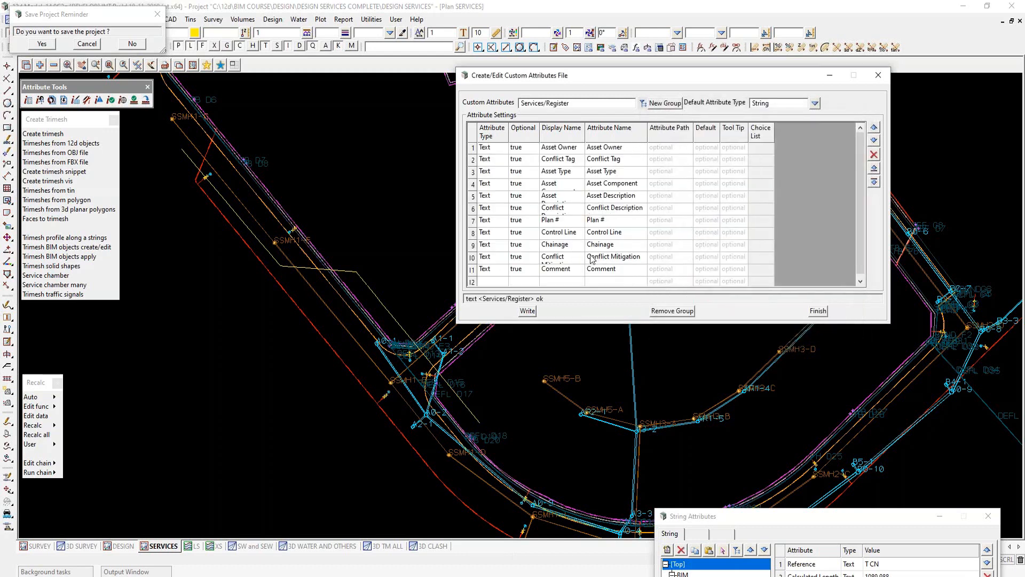
pyautogui.doubleClick(486, 281)
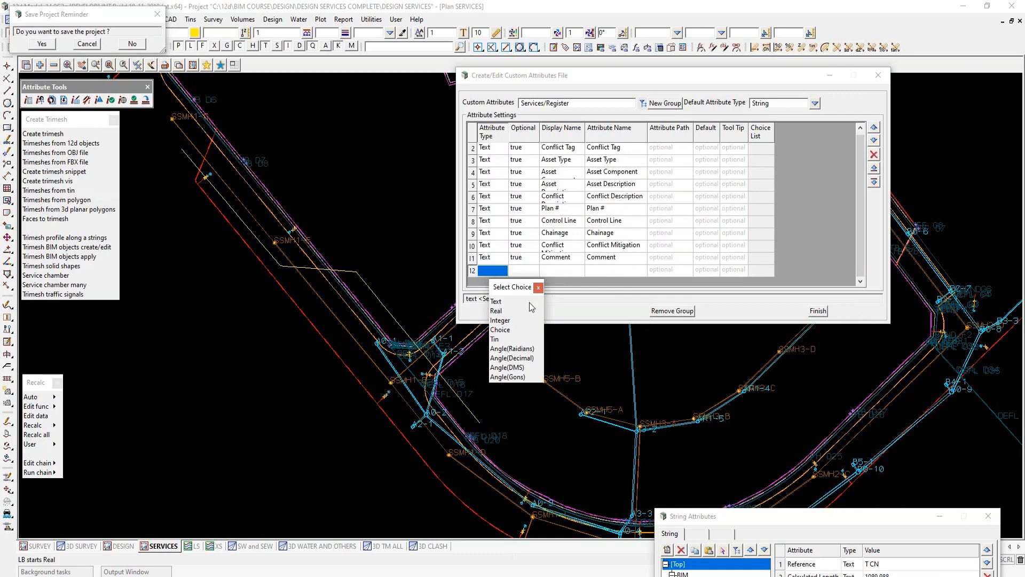
pyautogui.click(538, 288)
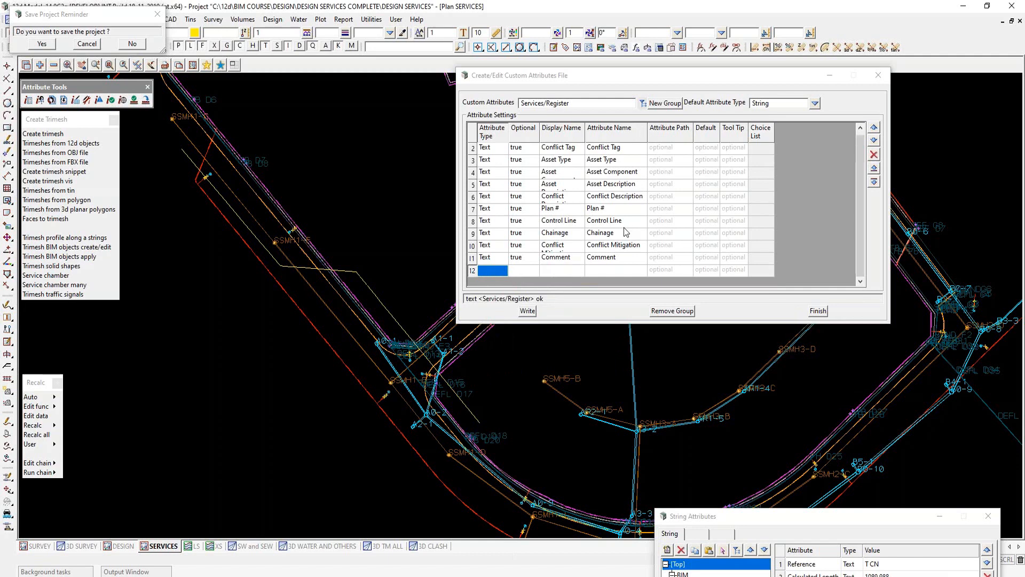
pyautogui.click(818, 311)
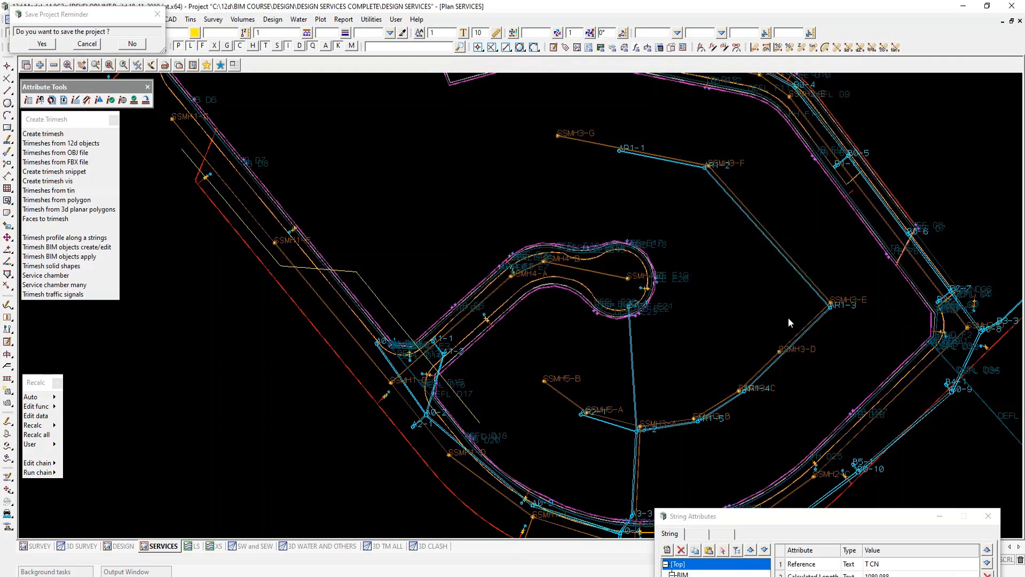
# - In the 3D TM ALL view, inspect the top-level and Drainage attributes of the stormwater backfill trimesh
pyautogui.click(382, 547)
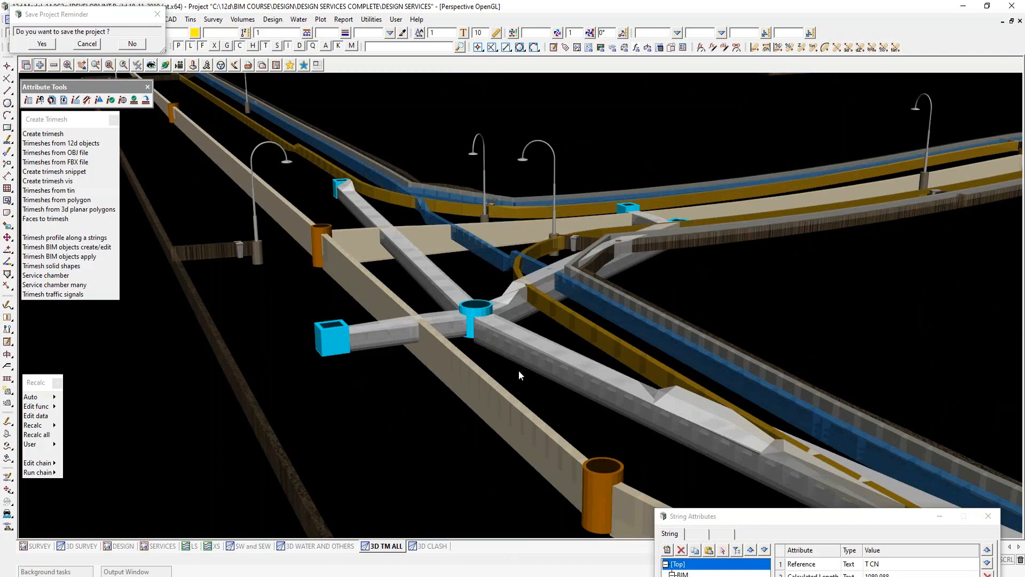
pyautogui.moveTo(777, 517); pyautogui.dragTo(766, 253)
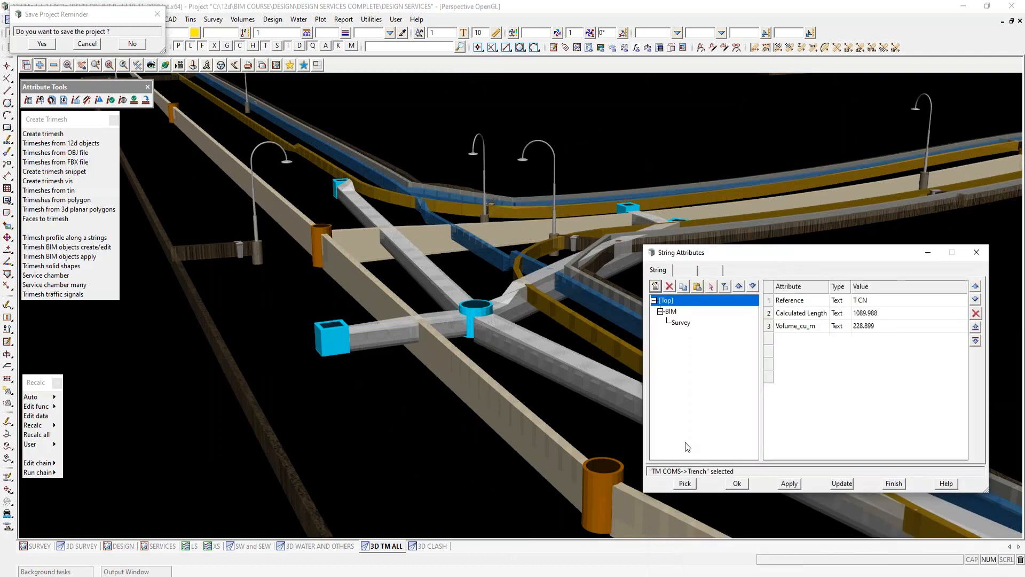
pyautogui.click(685, 483)
pyautogui.click(537, 333)
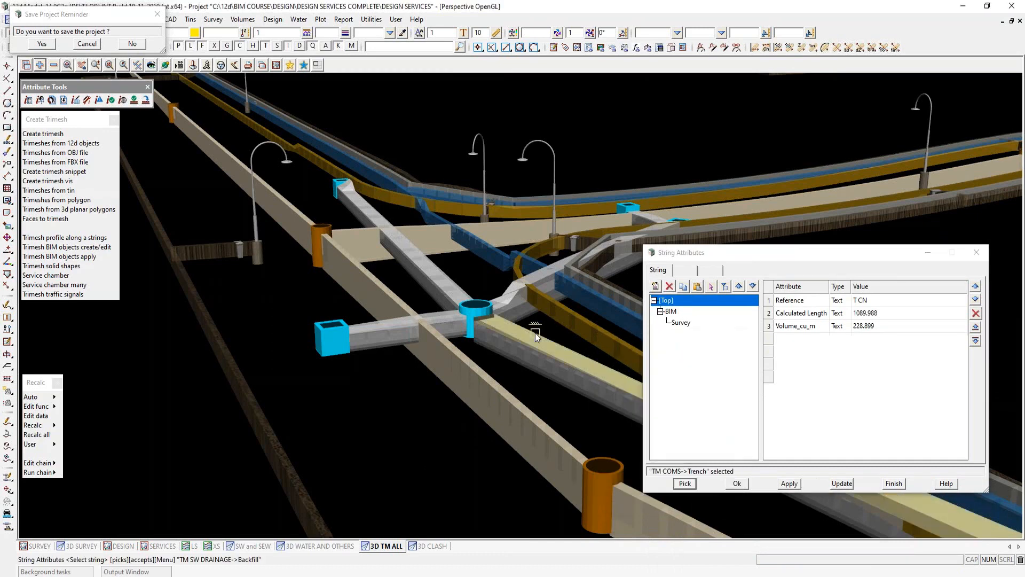
pyautogui.doubleClick(671, 311)
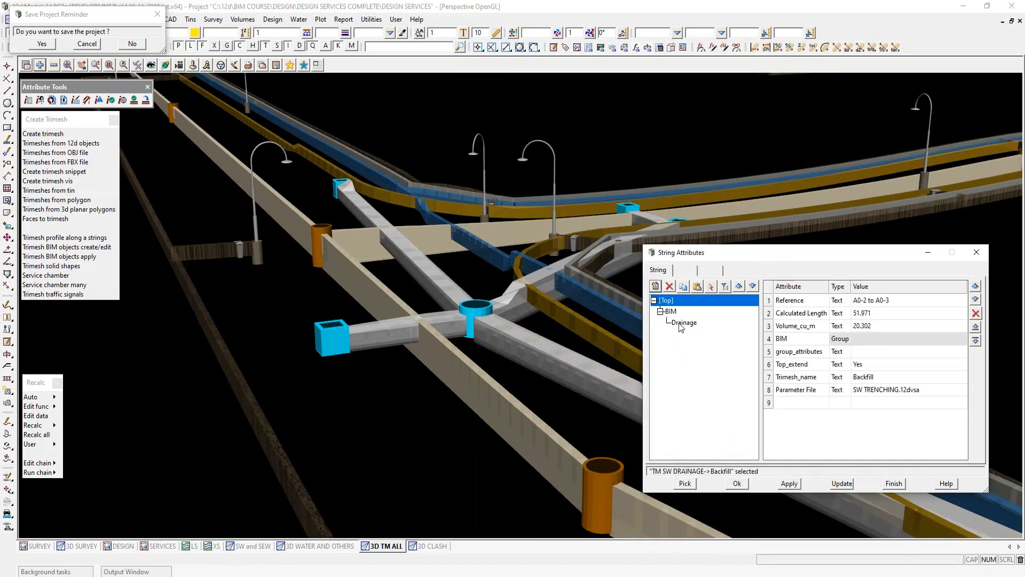
pyautogui.click(681, 323)
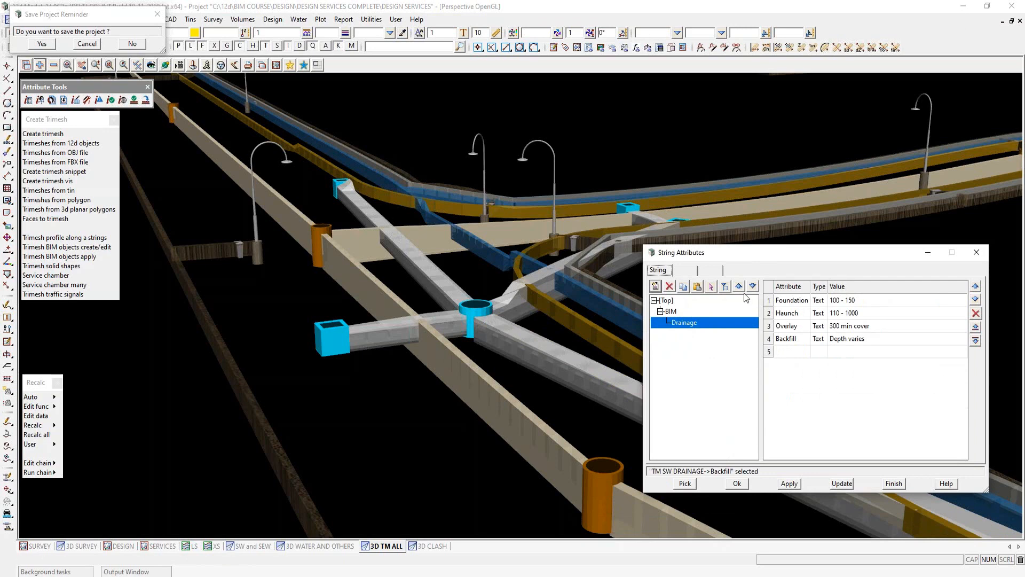
pyautogui.click(666, 300)
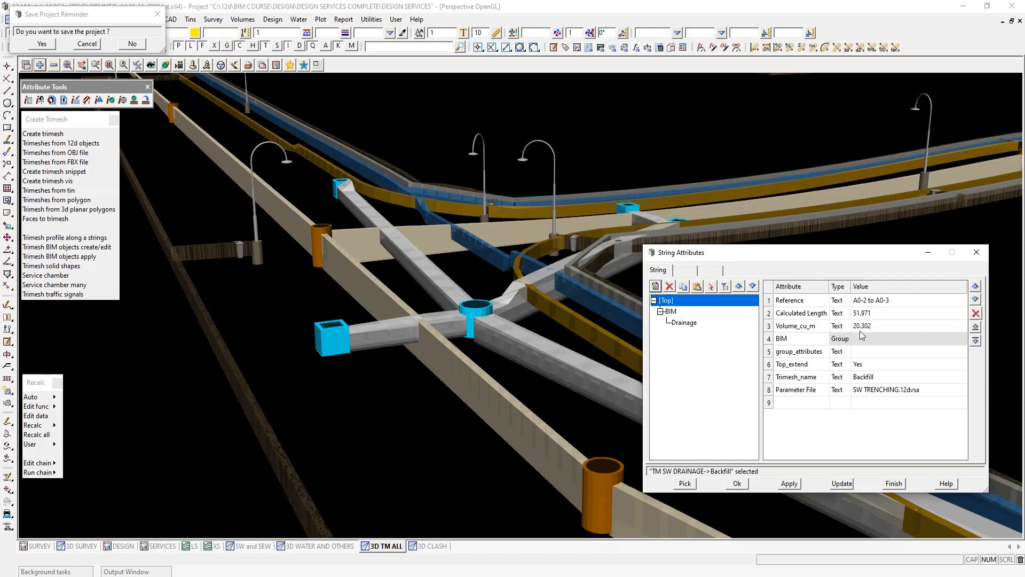
pyautogui.moveTo(775, 253); pyautogui.dragTo(794, 531)
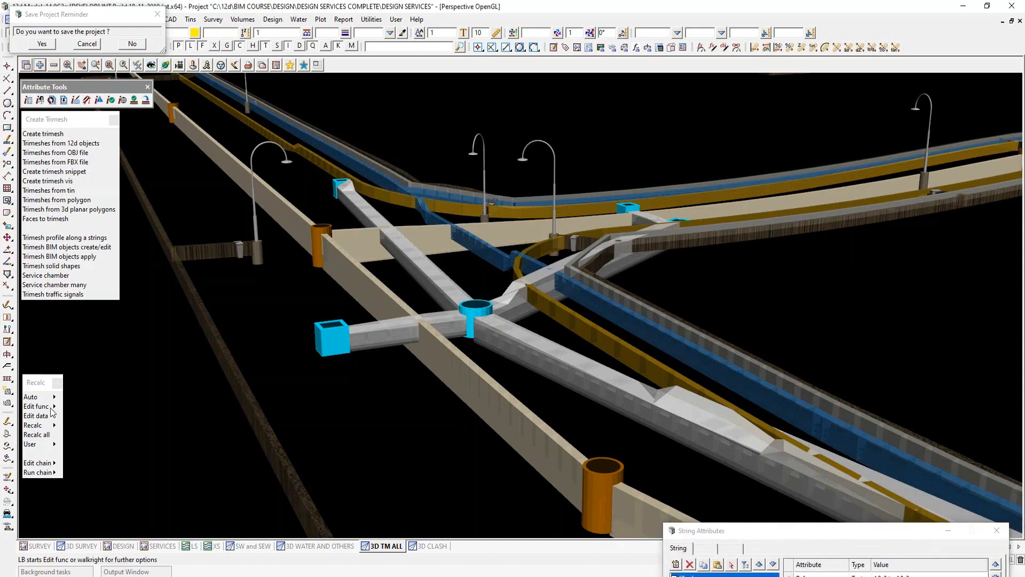
# - View the list of editable functions and the Apply Attribute Manipulator File options, closing the form without applying
pyautogui.click(38, 406)
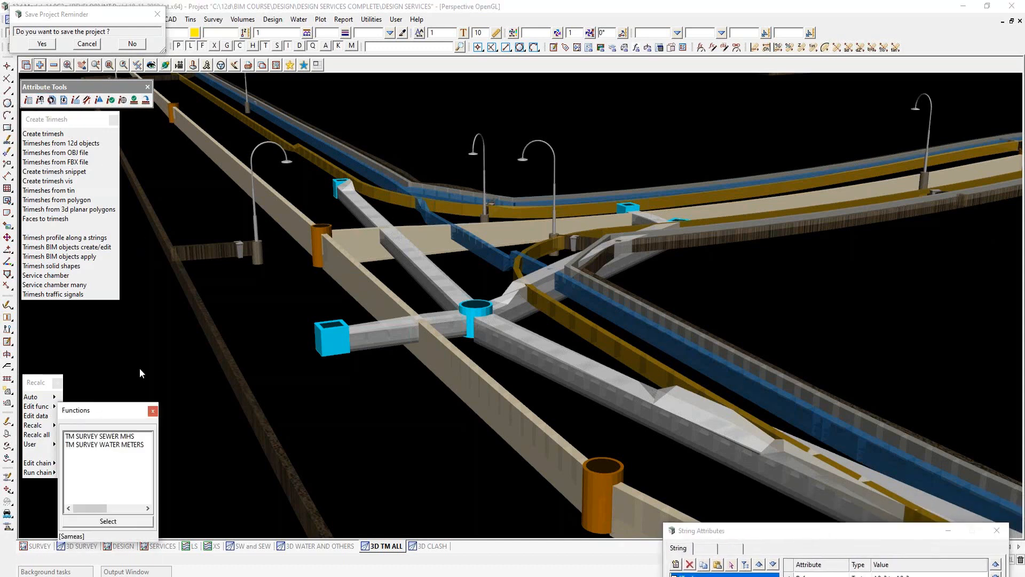
pyautogui.click(63, 100)
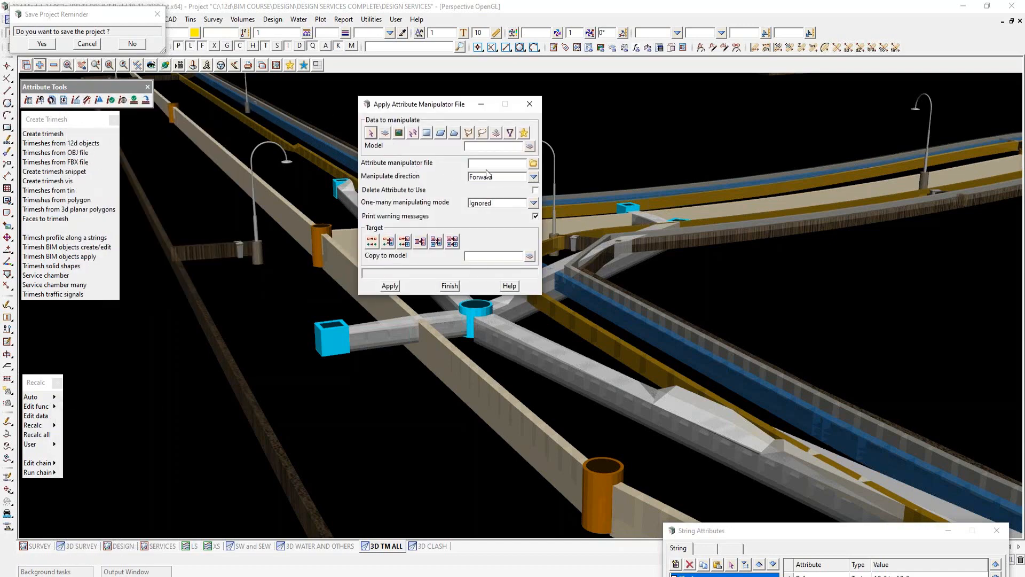
pyautogui.click(451, 287)
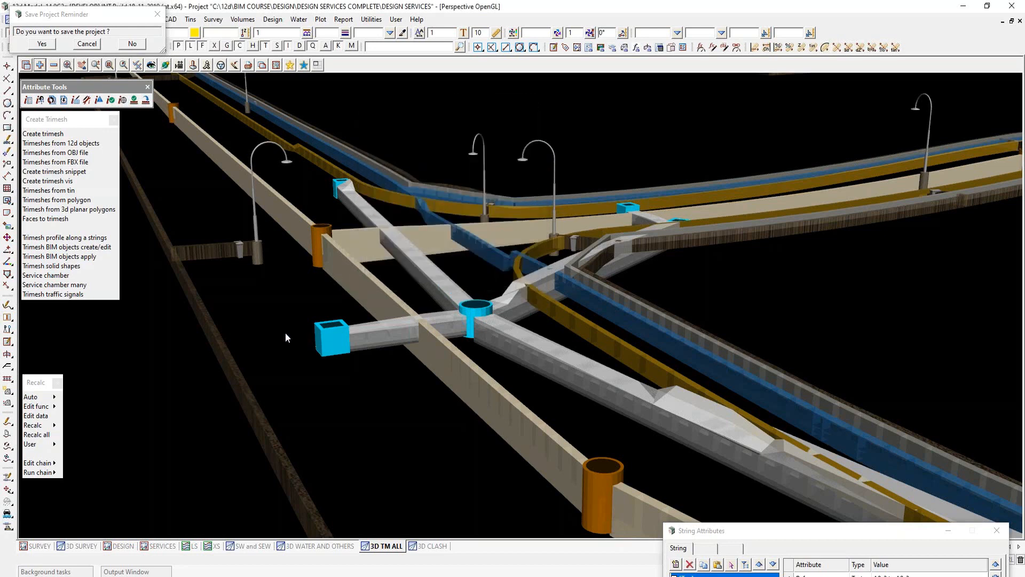
# - Open Export to Ifc BIM.chain for editing and preview its first attribute manipulator command, checking the Drainage BIM file and options
pyautogui.moveTo(53, 463)
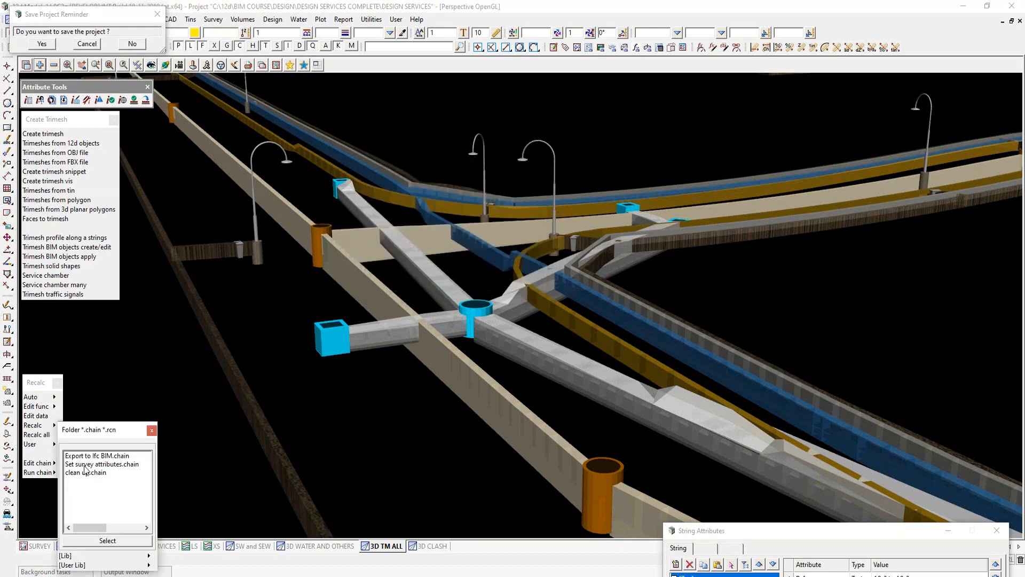
pyautogui.click(97, 456)
pyautogui.doubleClick(96, 456)
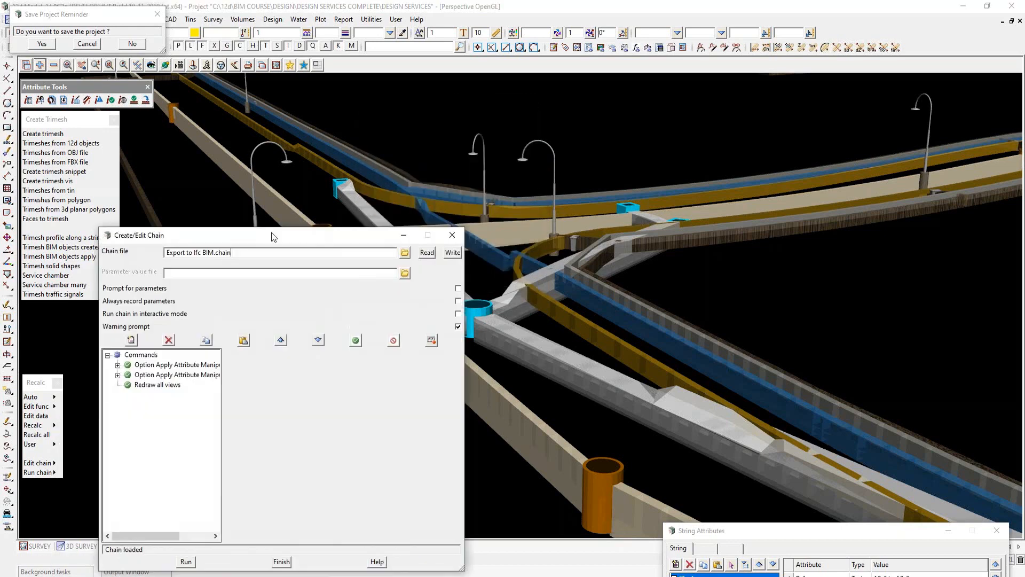
pyautogui.moveTo(280, 238); pyautogui.dragTo(681, 84)
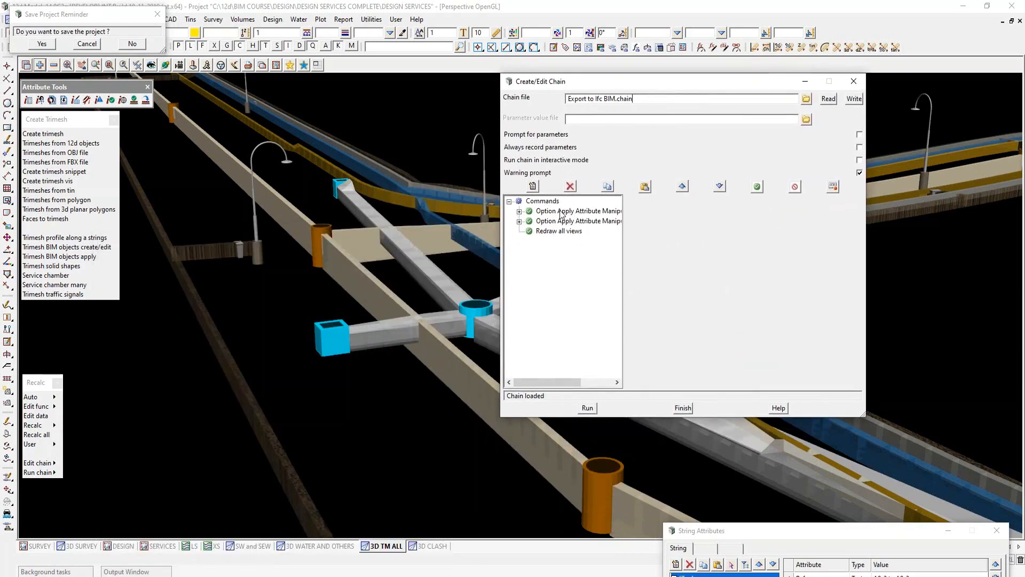
pyautogui.click(577, 212)
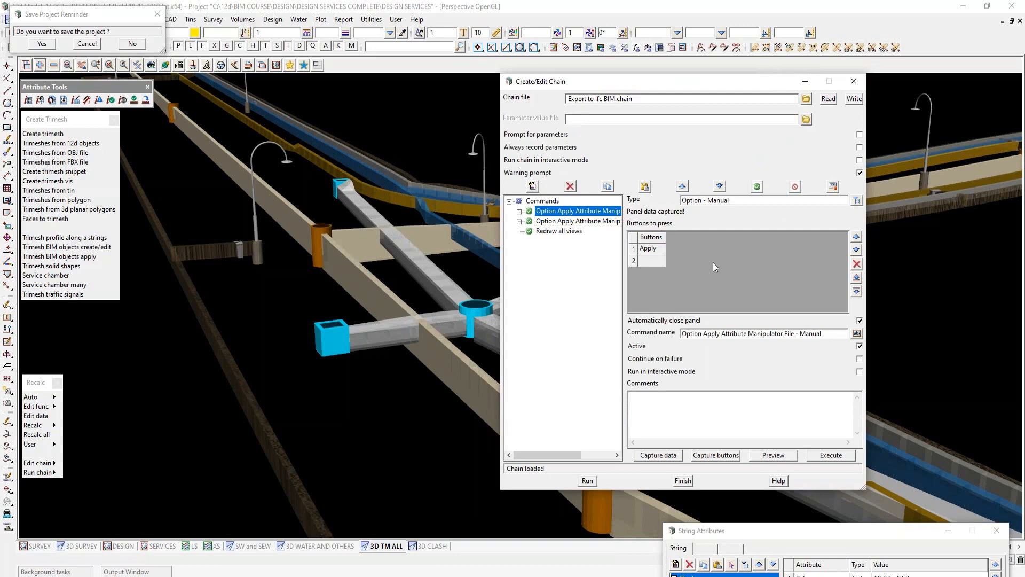
pyautogui.click(773, 456)
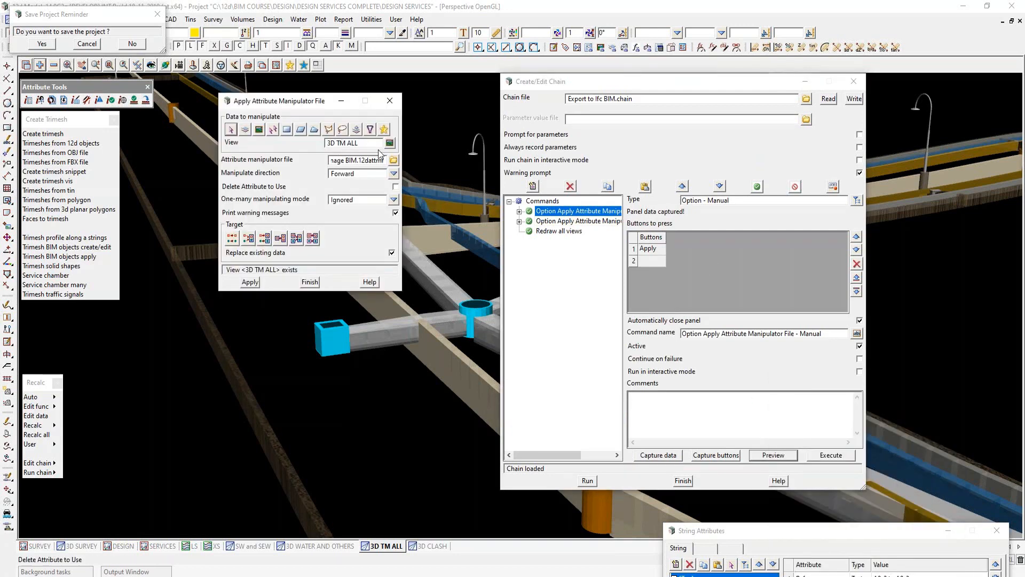
pyautogui.moveTo(357, 161); pyautogui.dragTo(327, 161)
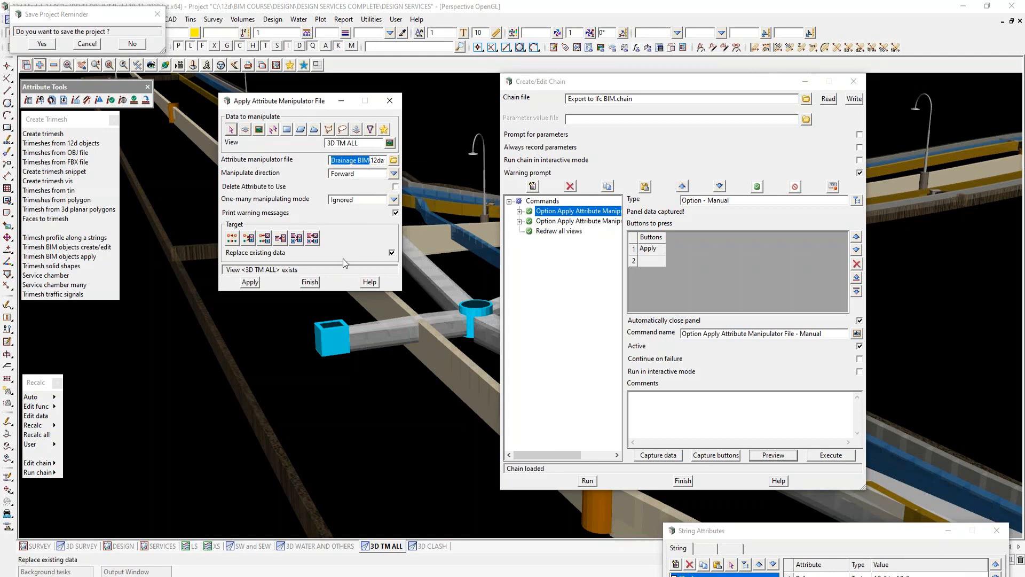
pyautogui.click(309, 281)
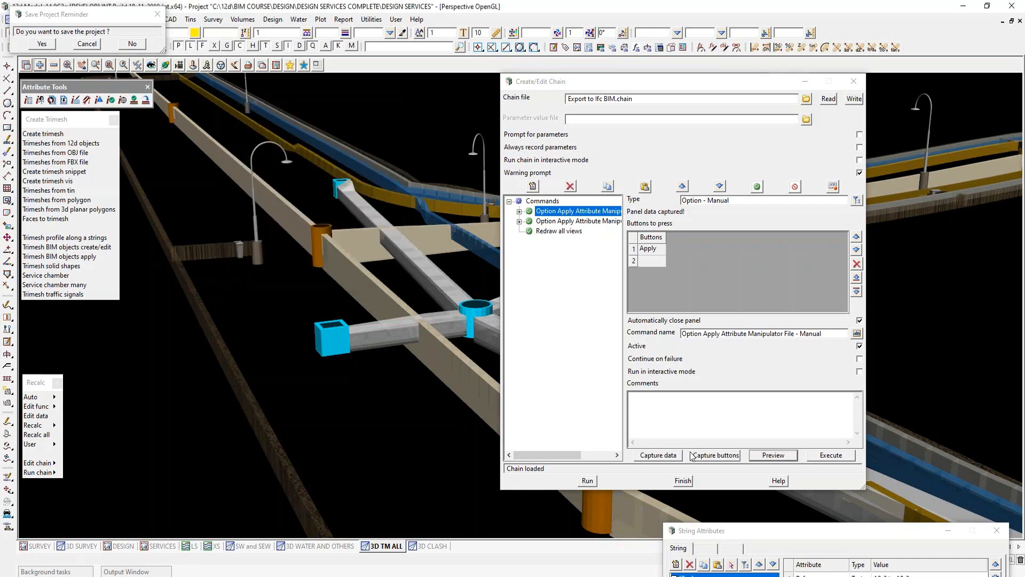
# - Preview the chain's second attribute manipulator command, checking the Project Details file, and close the chain editor
pyautogui.click(575, 221)
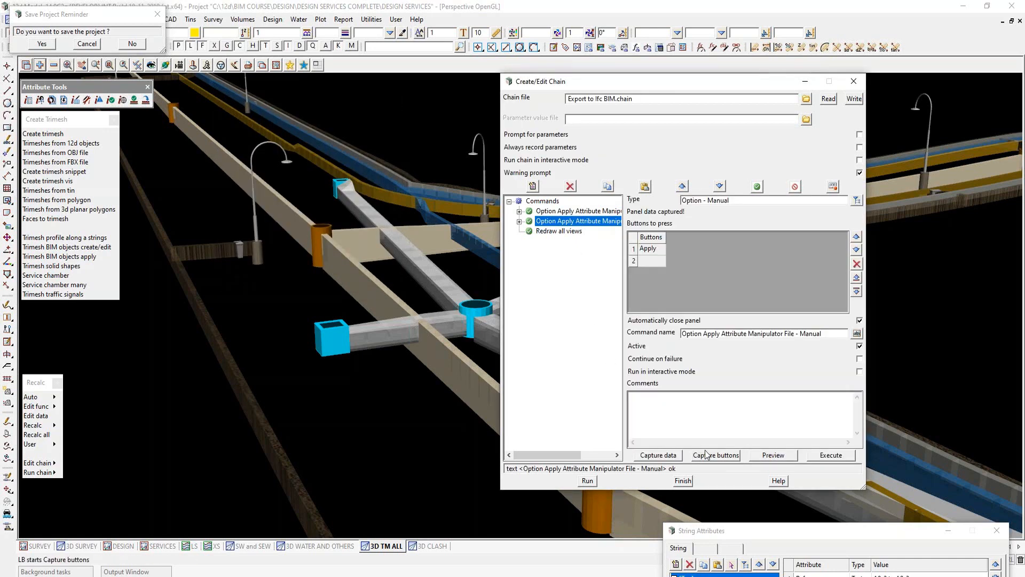
pyautogui.click(773, 455)
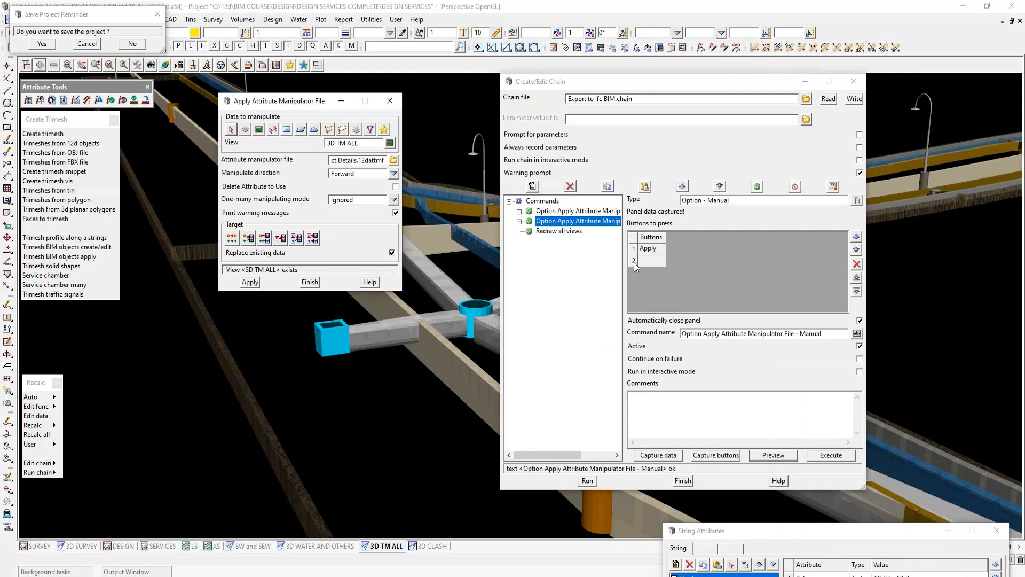
pyautogui.moveTo(359, 160); pyautogui.dragTo(323, 159)
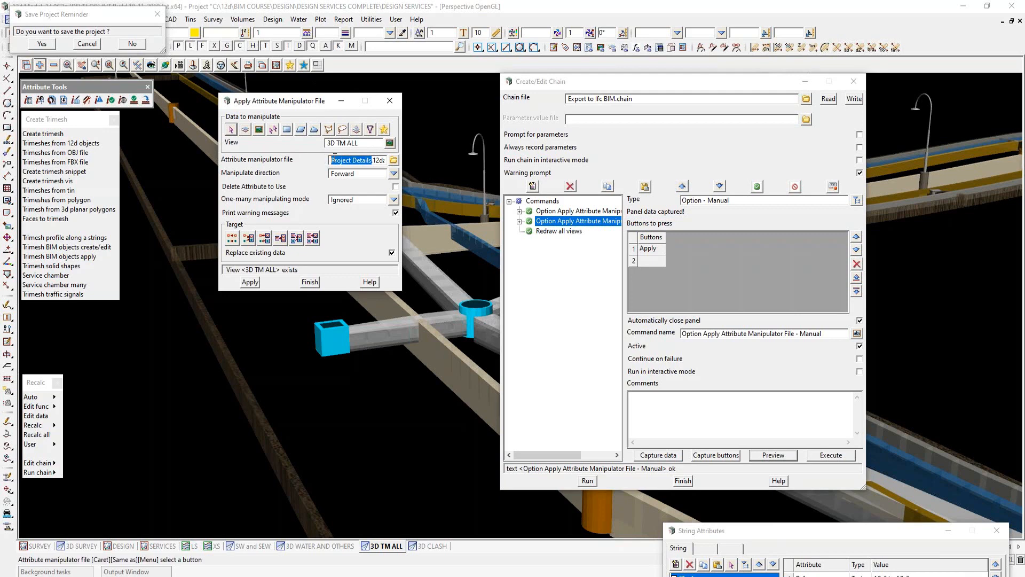
pyautogui.click(312, 282)
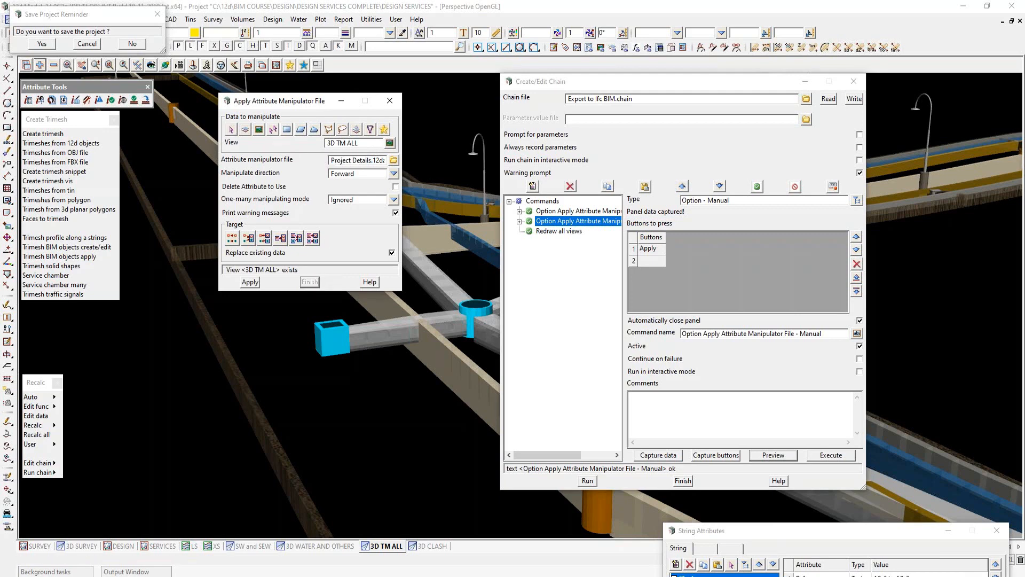
pyautogui.click(685, 486)
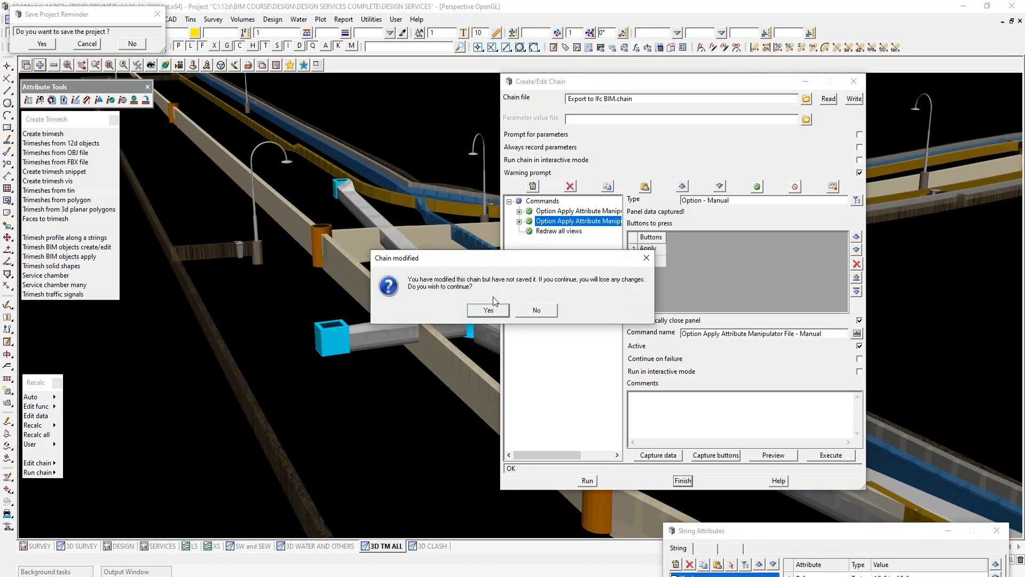
pyautogui.click(541, 311)
# - Refresh the stormwater backfill trimesh's string attributes and inspect its BIM Drainage and Project groups
pyautogui.moveTo(786, 537); pyautogui.dragTo(737, 210)
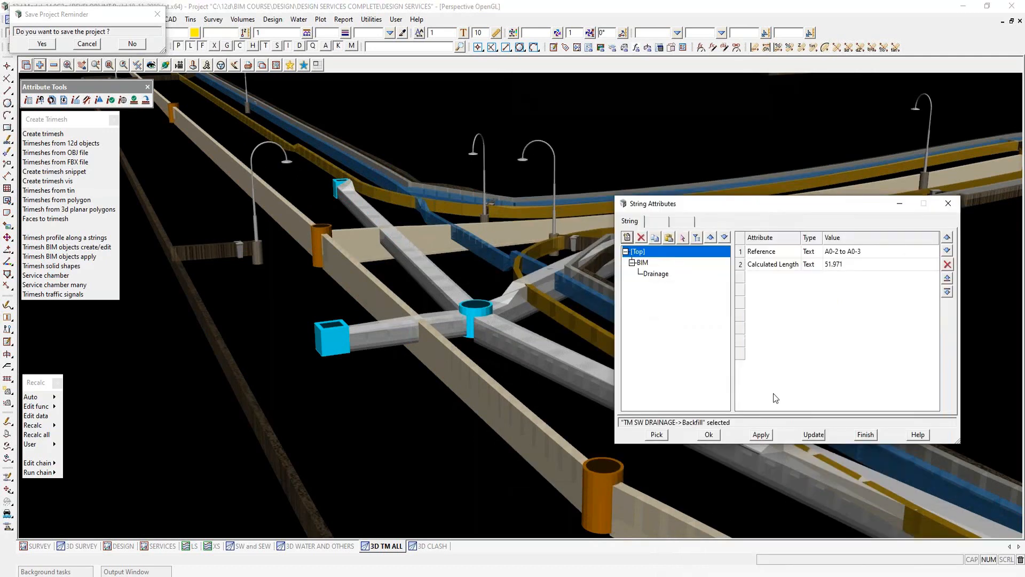
pyautogui.click(808, 435)
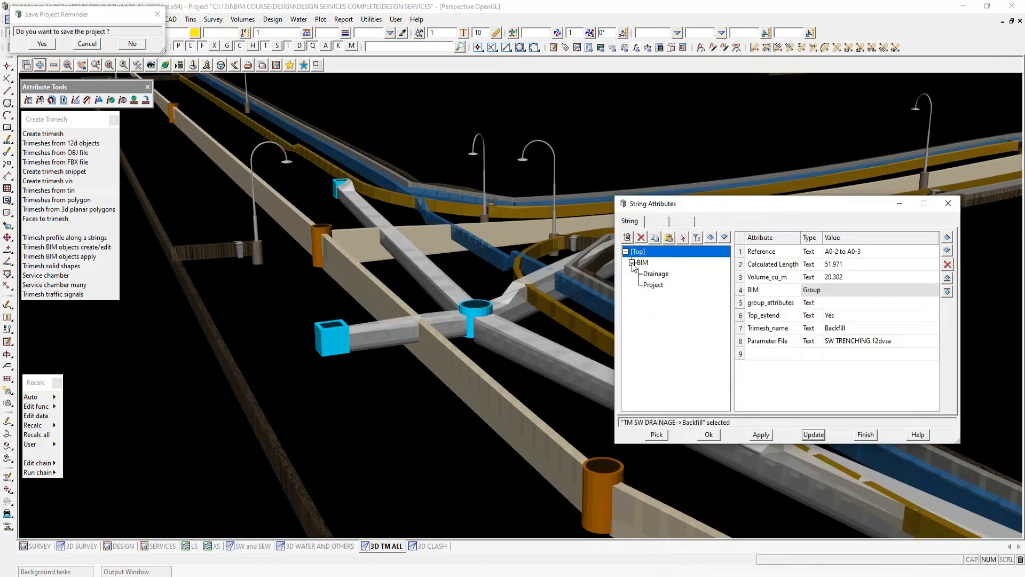
pyautogui.click(661, 274)
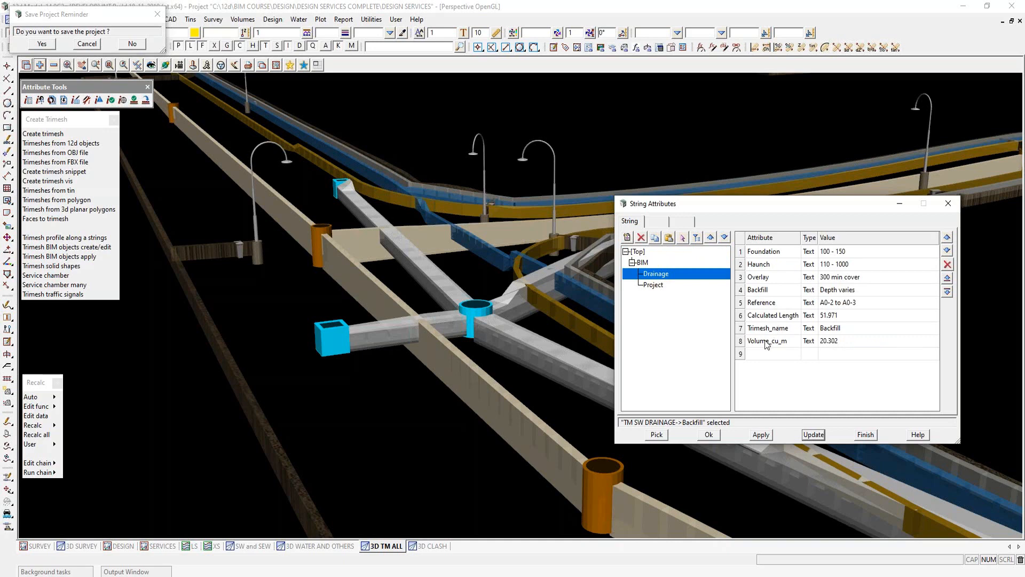
pyautogui.click(653, 285)
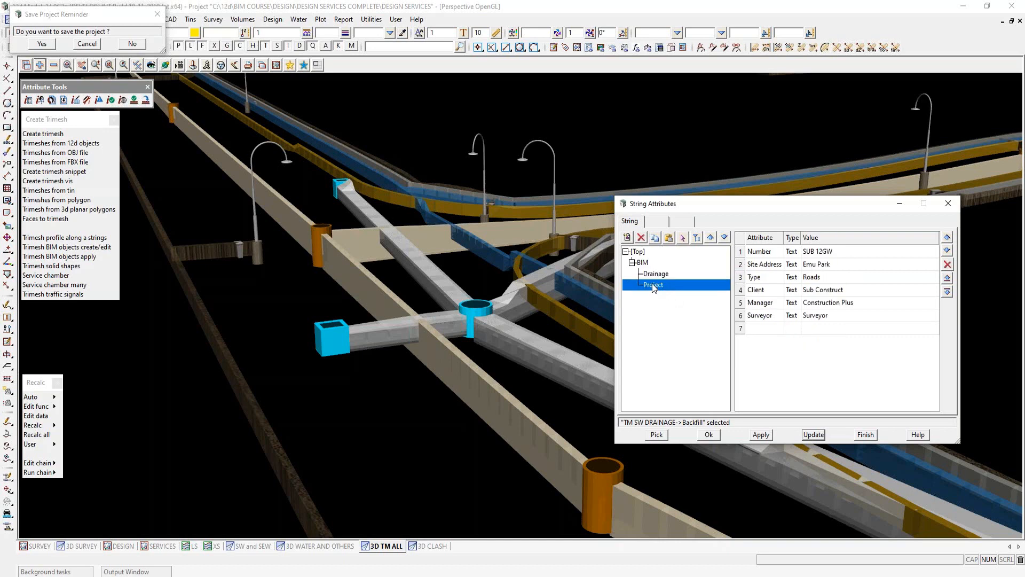
# - Inspect the Survey, Drainage and Project BIM attributes of the gas trench trimesh, then close the attributes and dismiss the save reminder
pyautogui.click(656, 435)
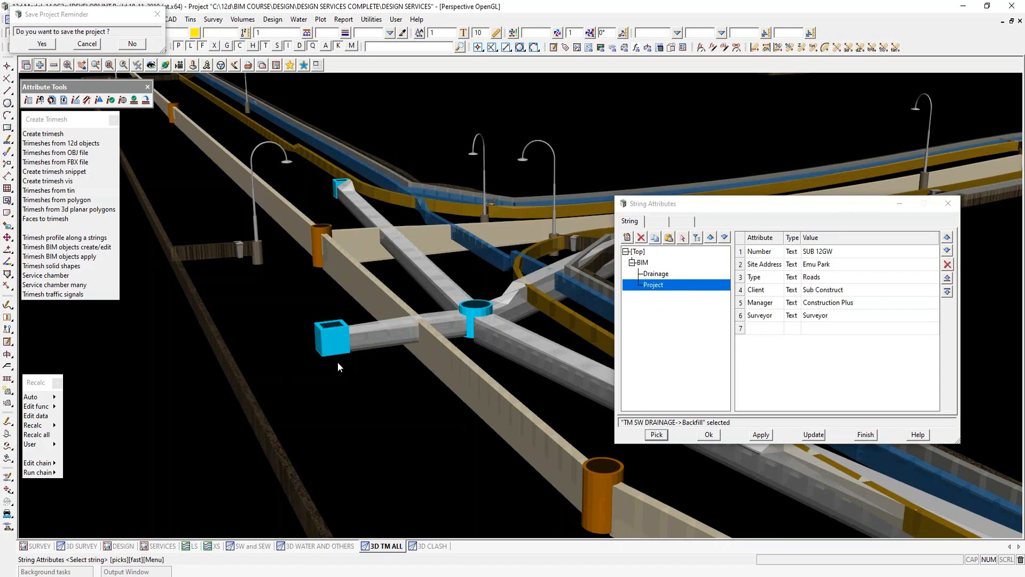
pyautogui.click(564, 305)
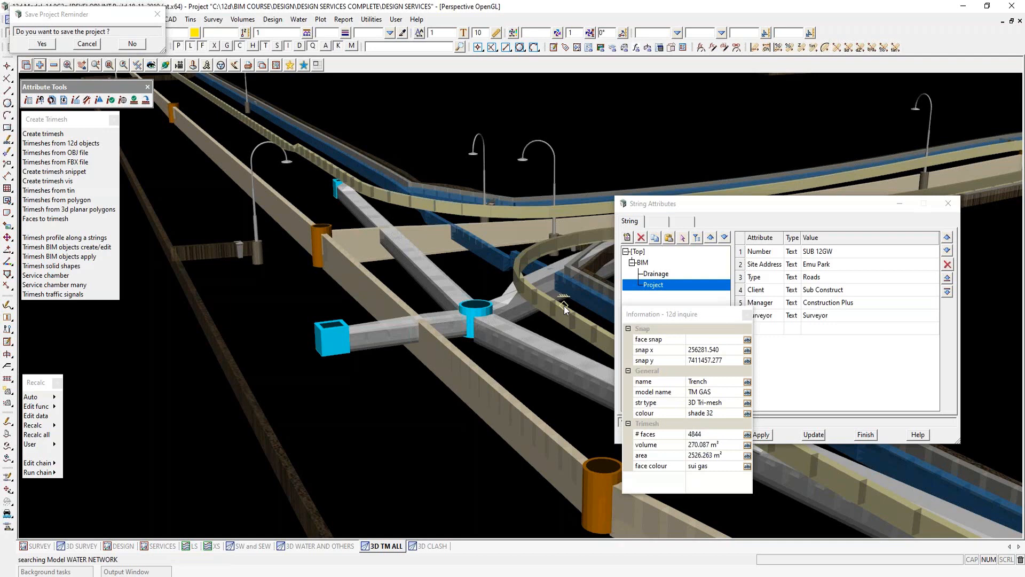
pyautogui.click(564, 306)
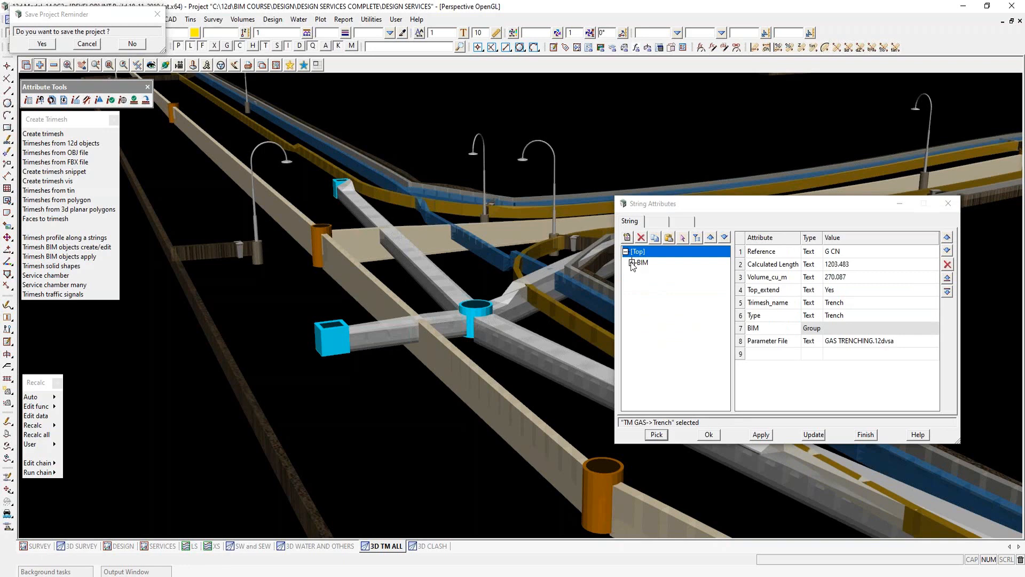
pyautogui.click(653, 274)
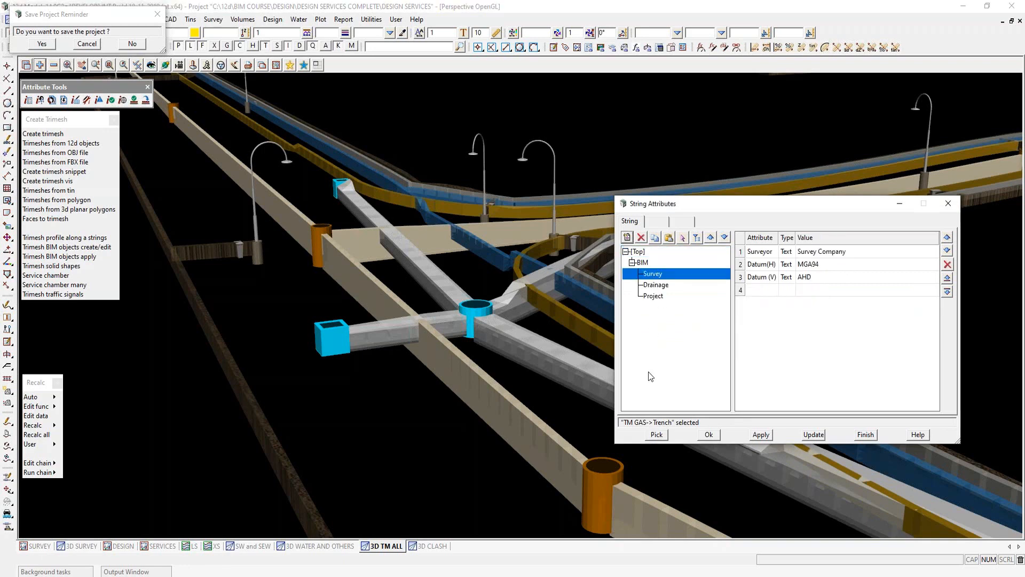
pyautogui.click(654, 287)
pyautogui.click(654, 297)
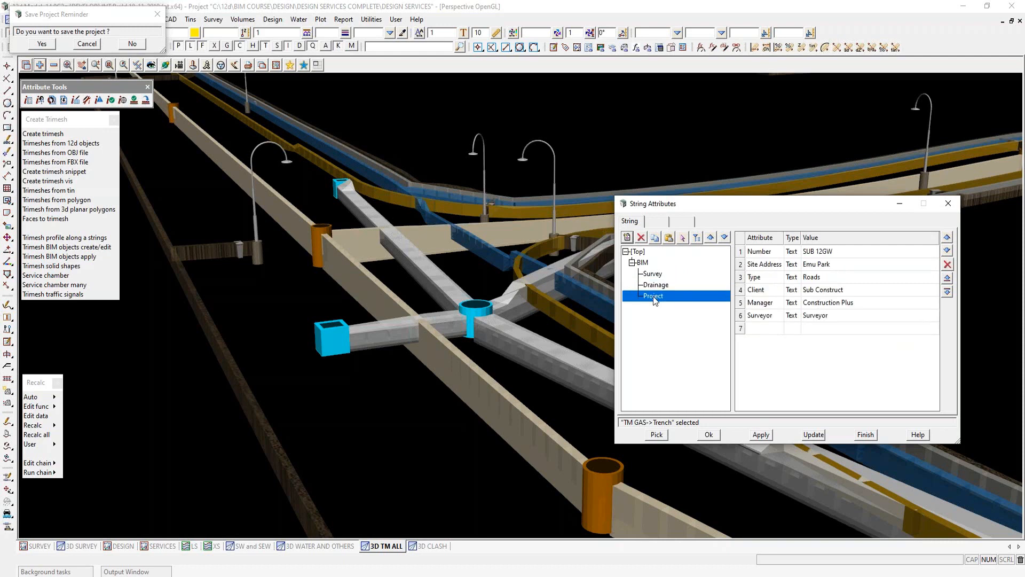
pyautogui.click(866, 435)
pyautogui.click(75, 43)
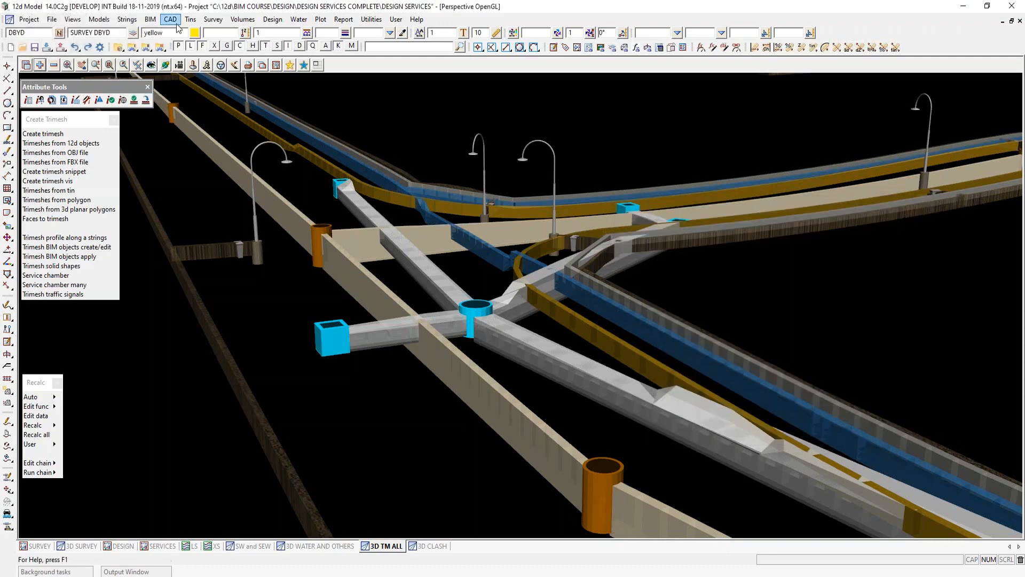
# - Review the attribute export settings for writing the 3D TM ALL view to an IFC file, closing the form without writing
pyautogui.click(150, 20)
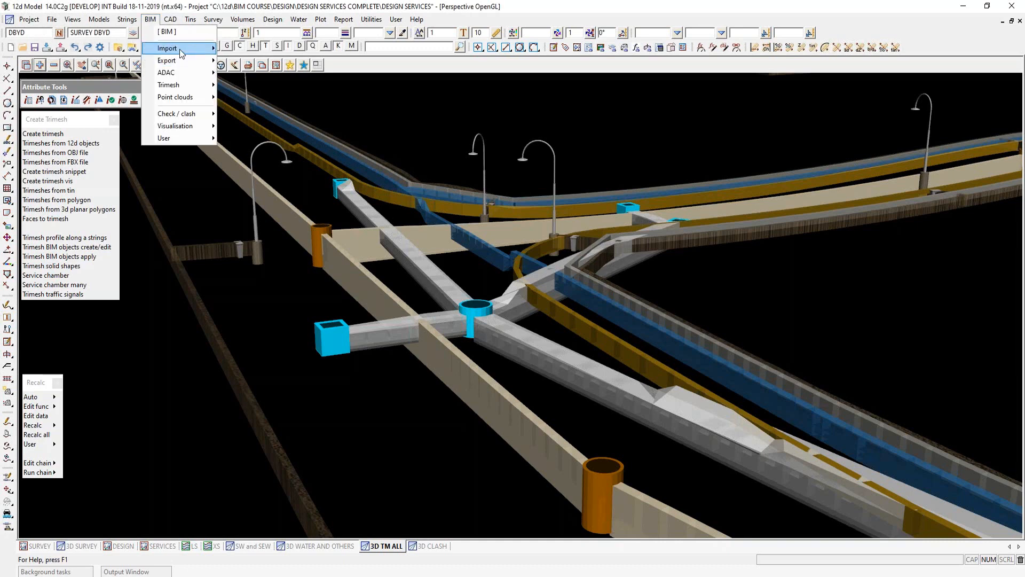
pyautogui.moveTo(180, 49)
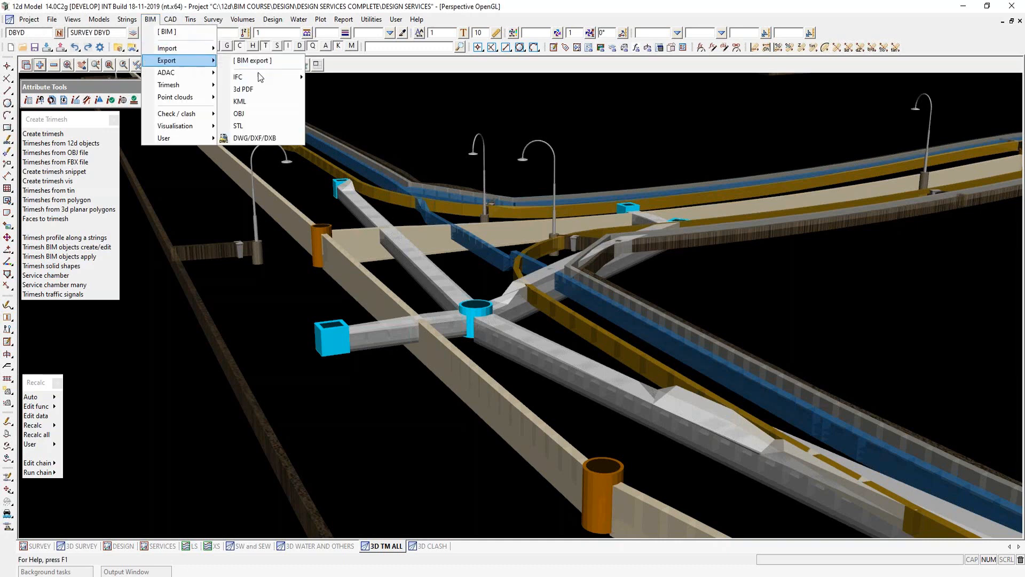
pyautogui.moveTo(283, 77)
pyautogui.click(336, 94)
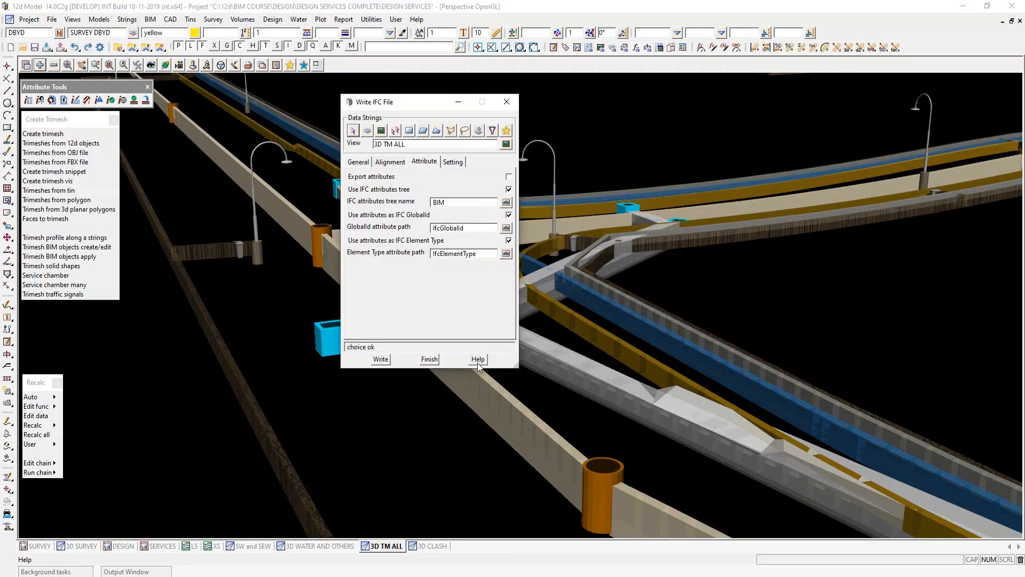
pyautogui.click(430, 360)
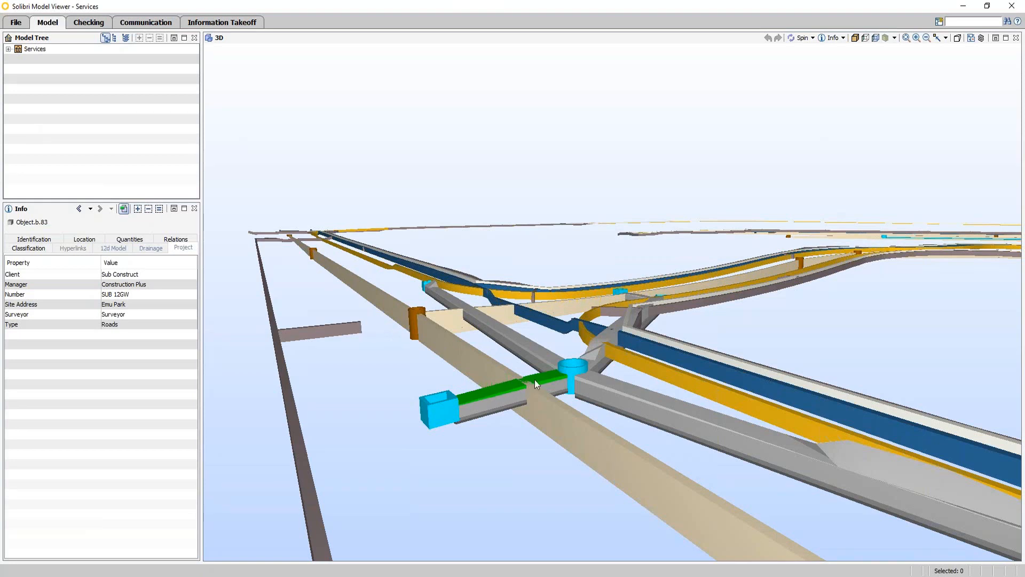
# - In Solibri Model Viewer, inspect the stormwater backfill's Drainage and Project properties and the gas trench's Survey properties
pyautogui.click(147, 249)
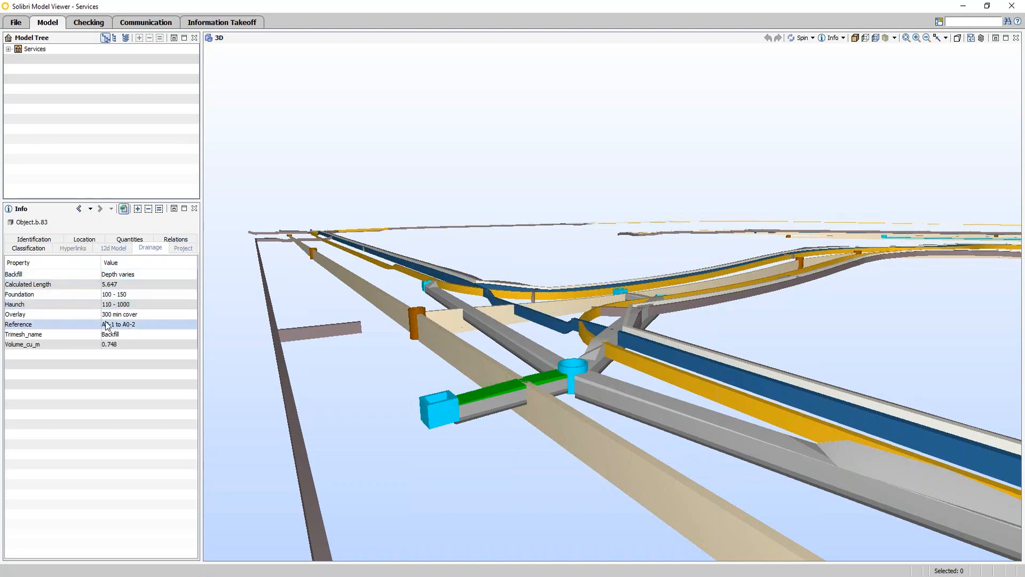
pyautogui.click(182, 249)
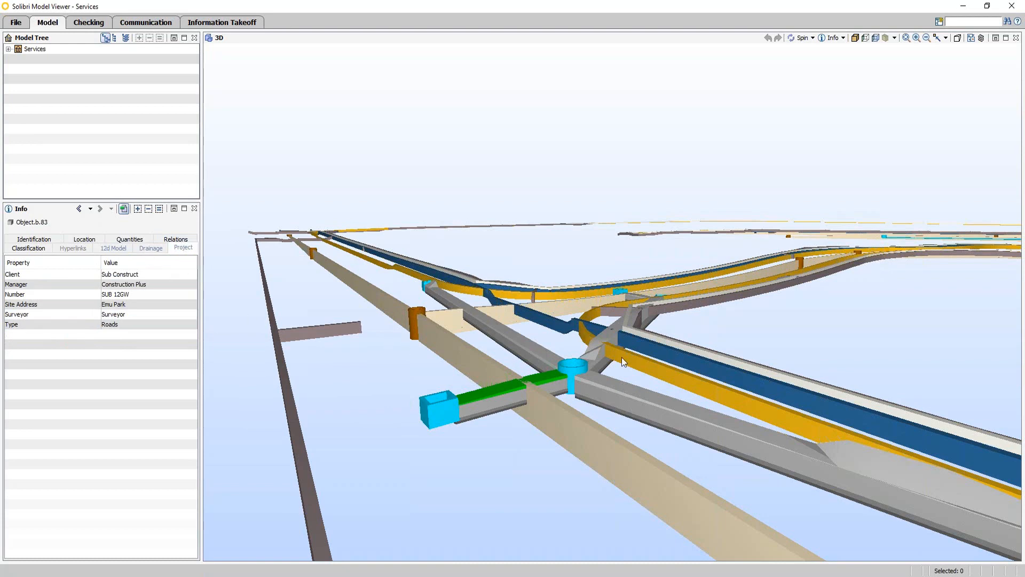
pyautogui.click(636, 359)
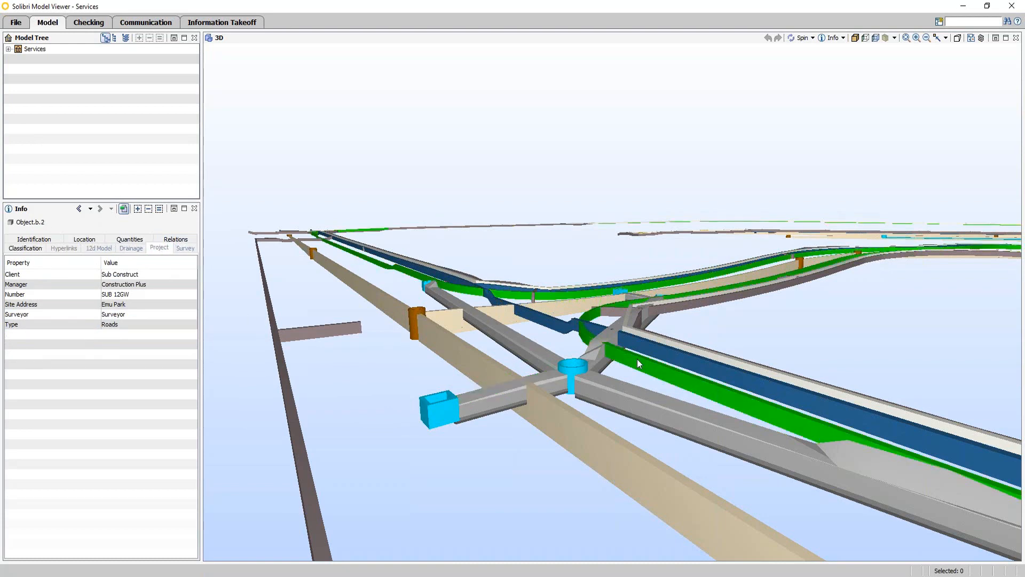
pyautogui.click(186, 249)
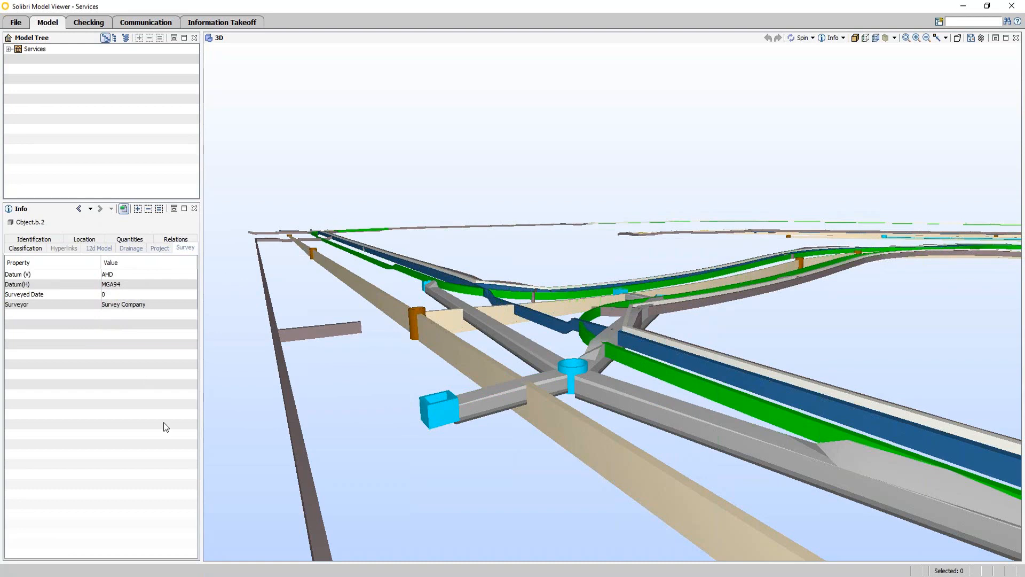
# - Switch back to 12d Model, show the 3D CLASH view, and open the Clash Detection tools beside the Create Trimesh list
pyautogui.moveTo(524, 570)
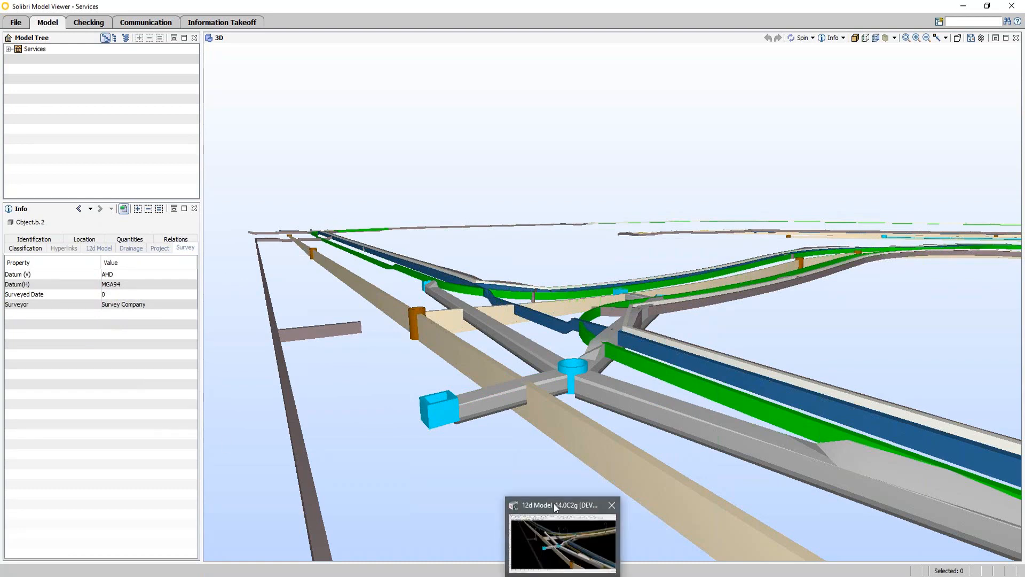
pyautogui.click(564, 556)
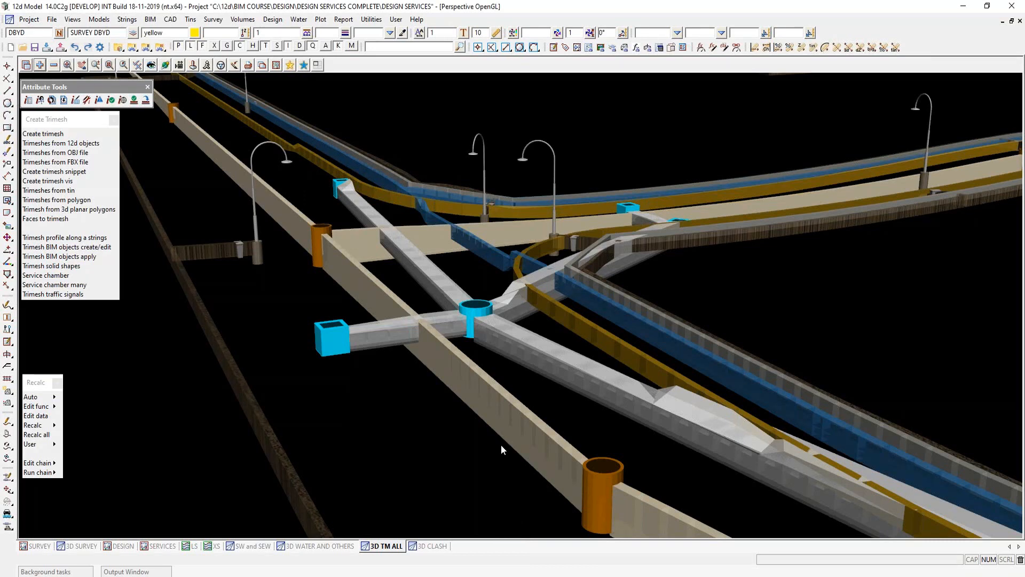
pyautogui.click(433, 546)
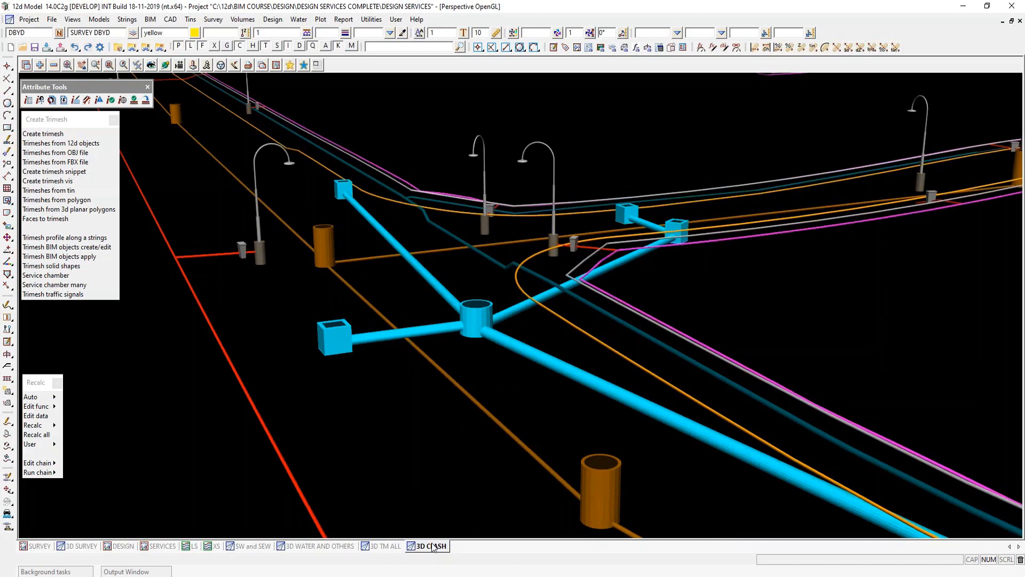
pyautogui.click(151, 19)
pyautogui.moveTo(194, 115)
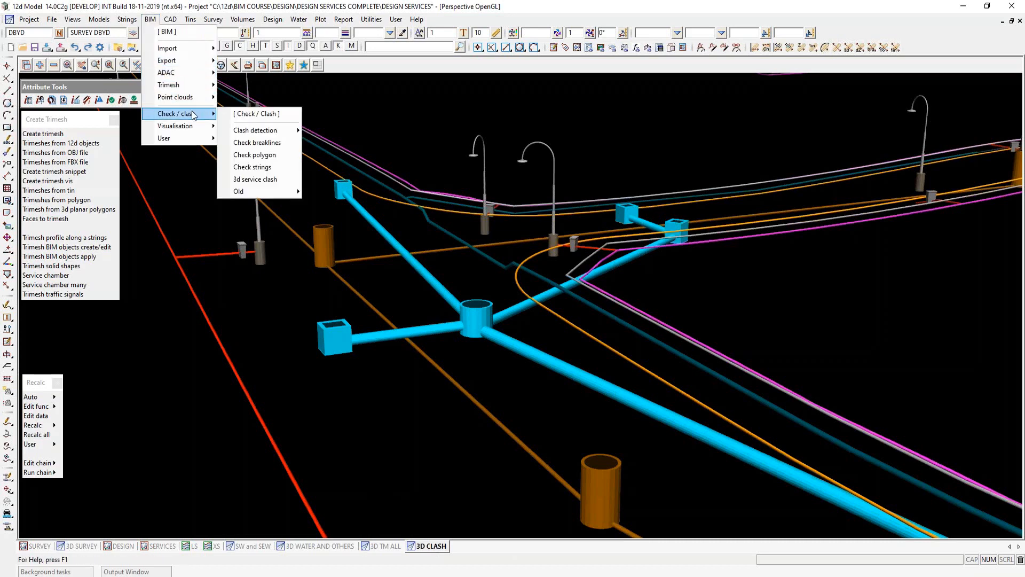
pyautogui.moveTo(275, 129)
pyautogui.click(351, 142)
pyautogui.moveTo(364, 136); pyautogui.dragTo(145, 124)
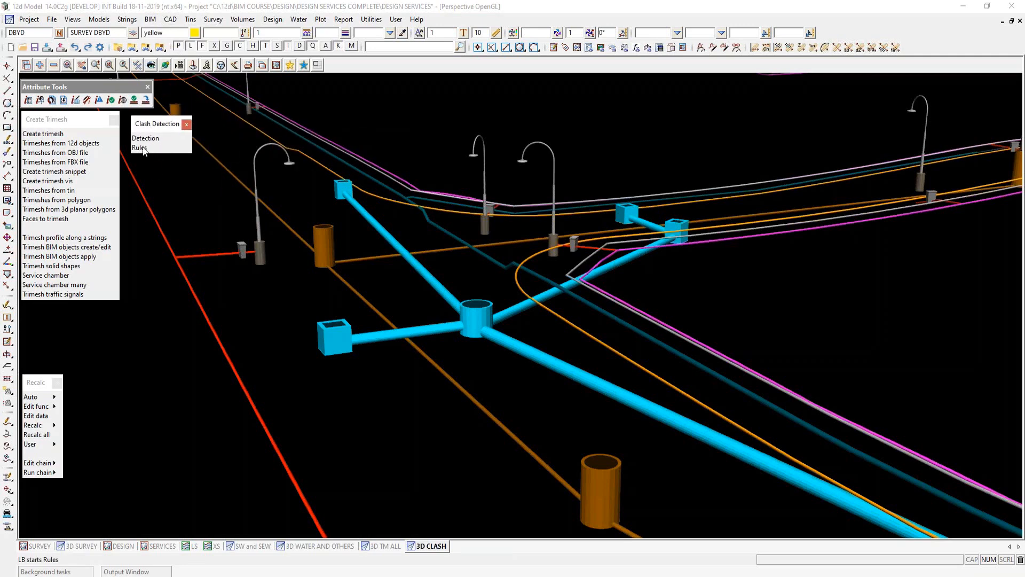
# - Review the SW vs SS and Building rules in the All Services clash rule set, then close the rules without writing
pyautogui.click(141, 148)
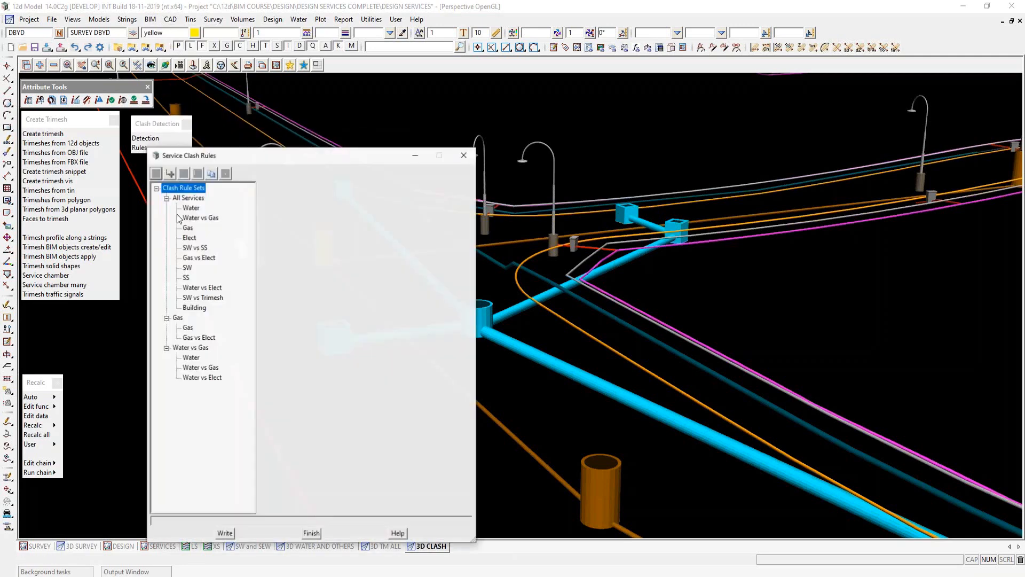
pyautogui.click(196, 248)
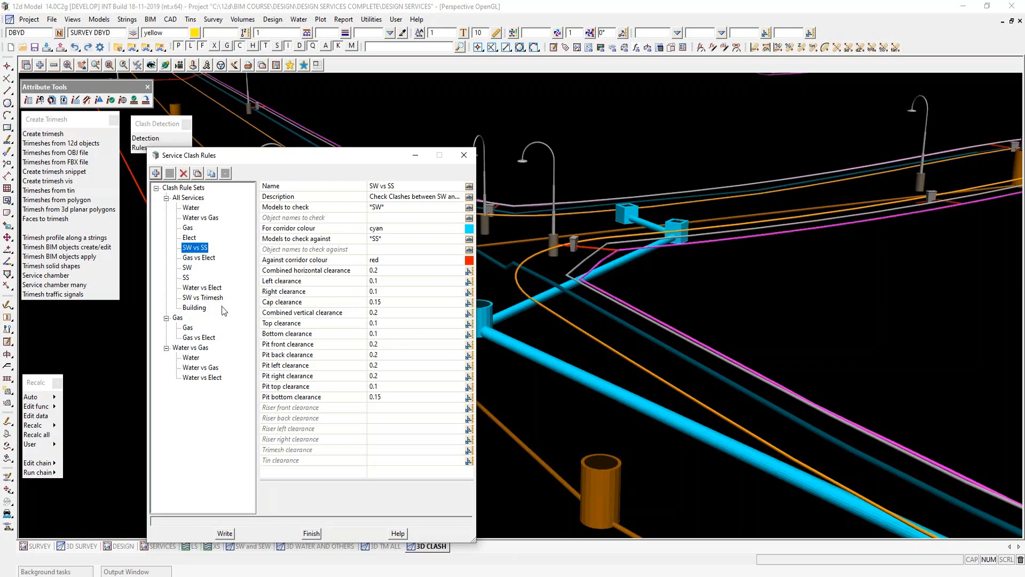
pyautogui.click(199, 309)
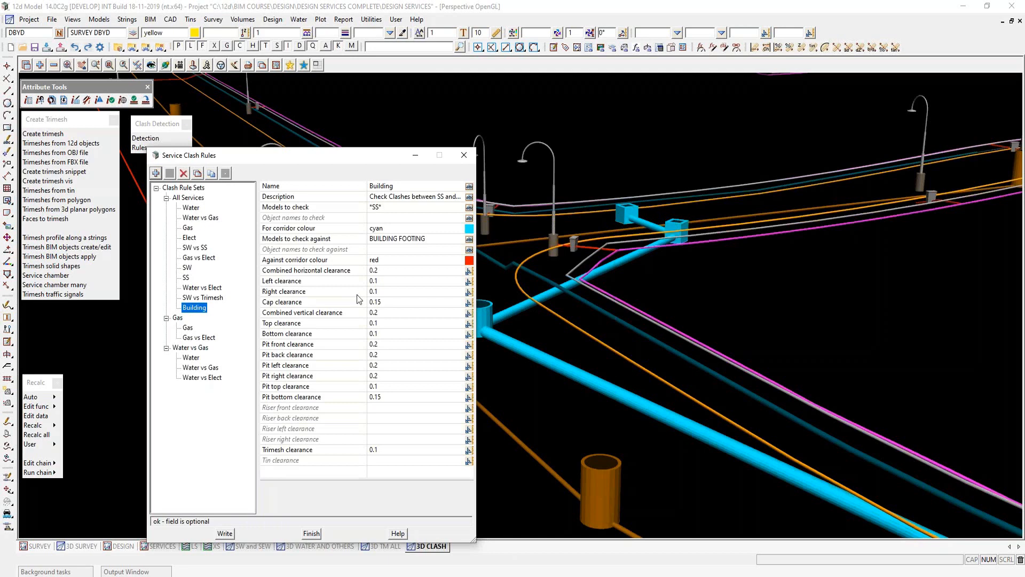
pyautogui.click(312, 534)
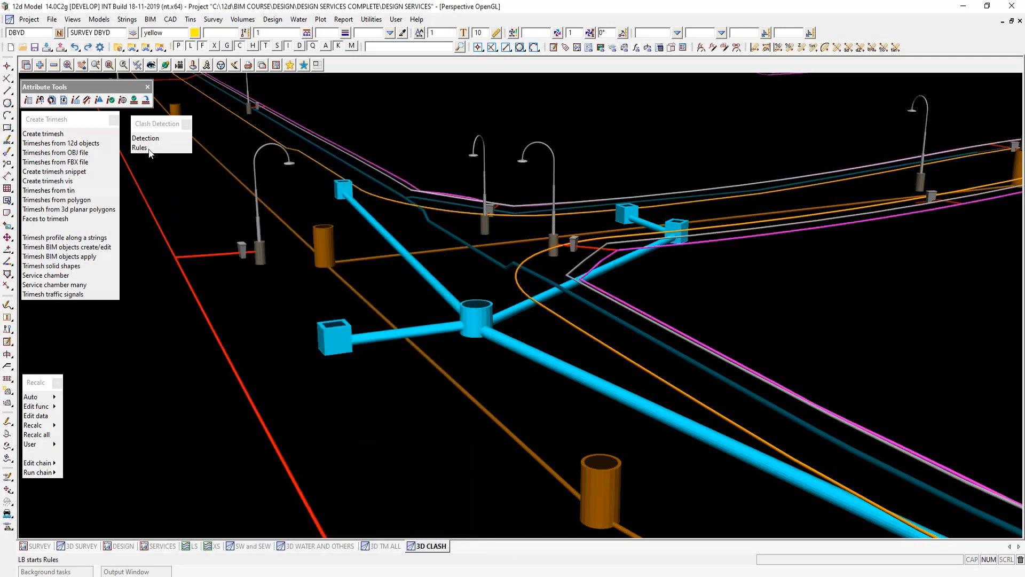
# - Run service clash detection on the 3D CLASH view with the All Services rule set, replacing the existing CLASH.html web report
pyautogui.click(148, 139)
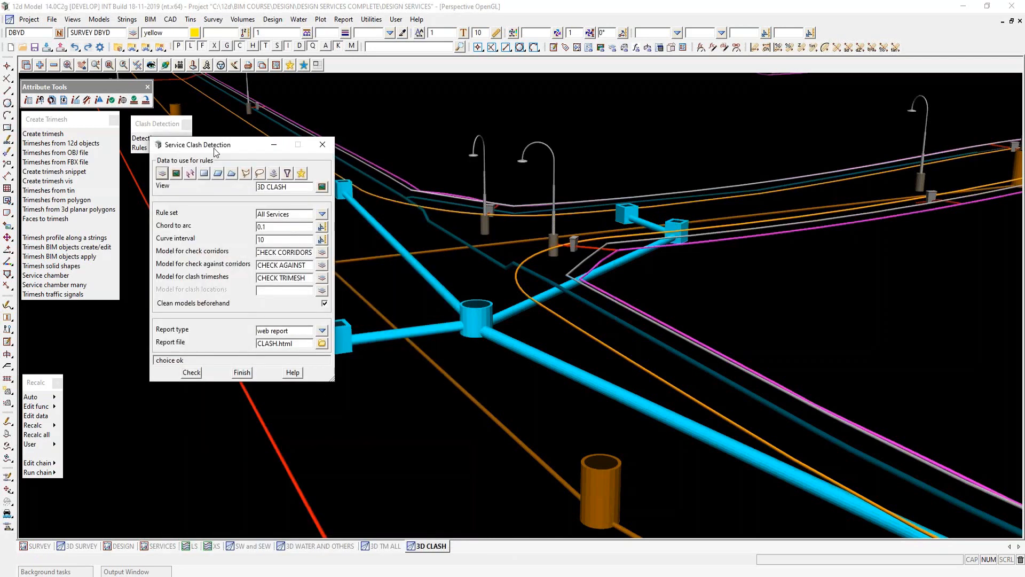
pyautogui.moveTo(215, 152); pyautogui.dragTo(174, 196)
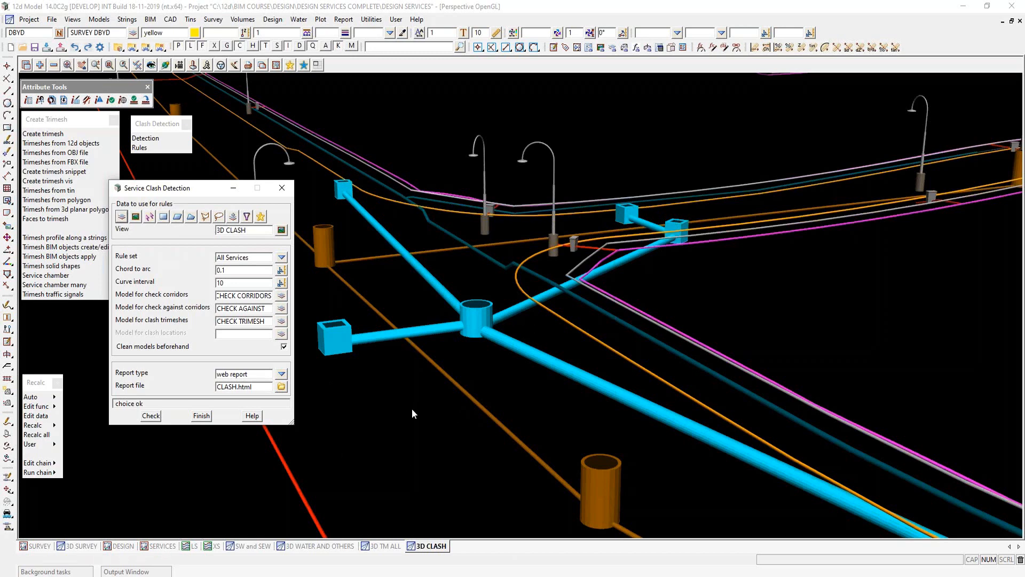
pyautogui.click(149, 416)
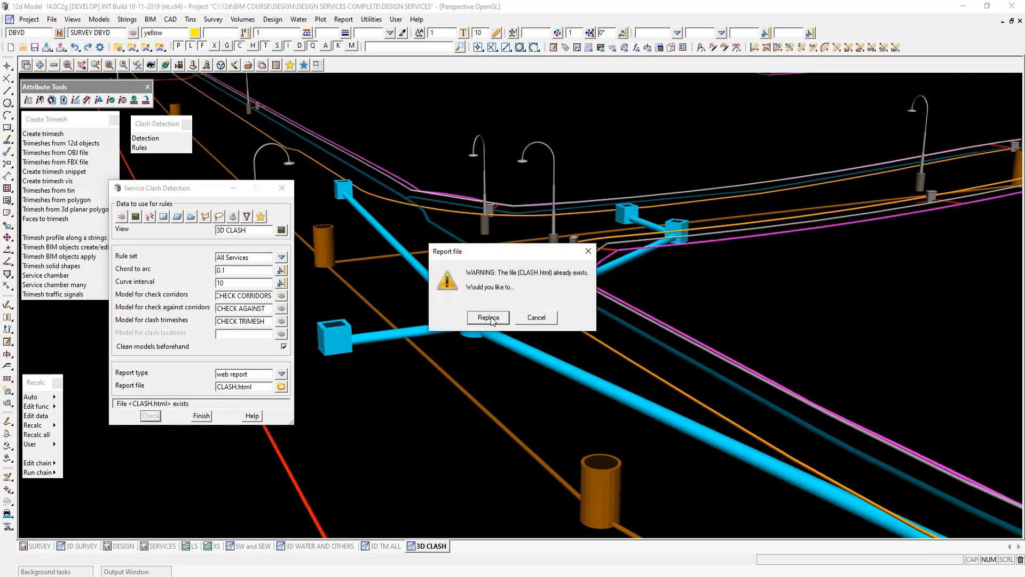
pyautogui.click(489, 318)
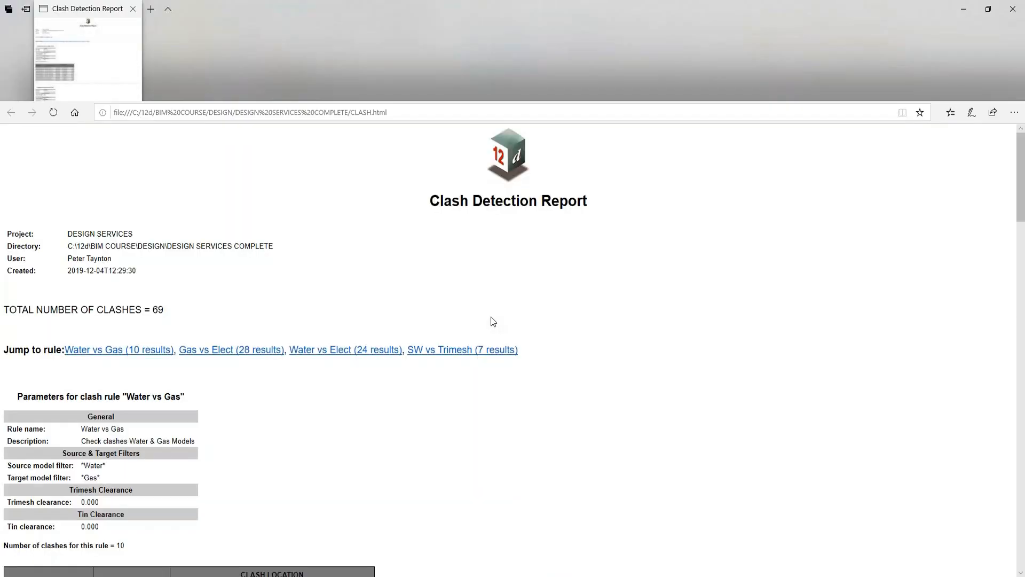
# - Read through the clash tables for each rule in the Clash Detection Report, then return to 12d Model
pyautogui.scroll(-2, 475, 391)
pyautogui.scroll(-10, 475, 391)
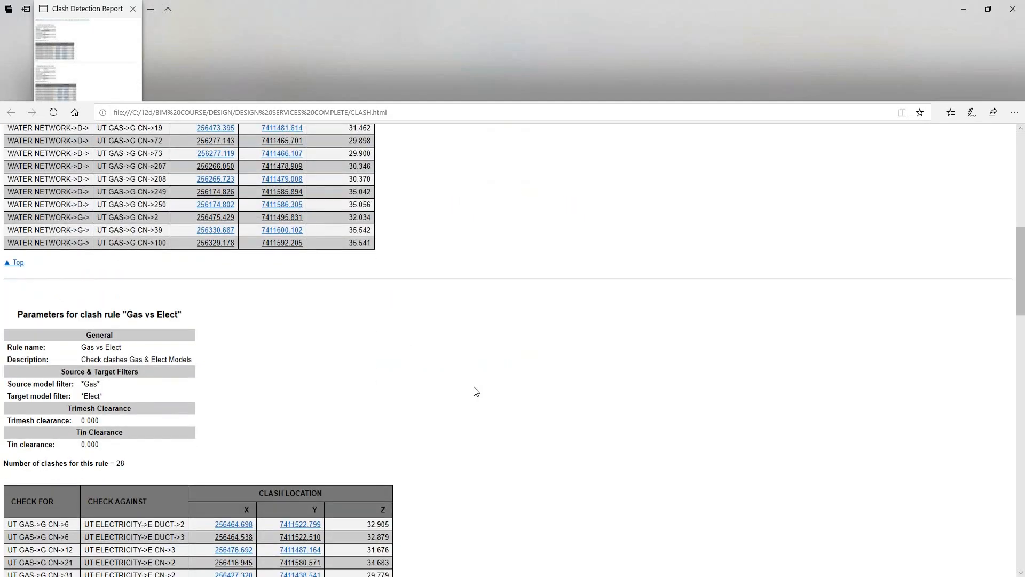
pyautogui.scroll(-2, 476, 392)
pyautogui.scroll(6, 473, 392)
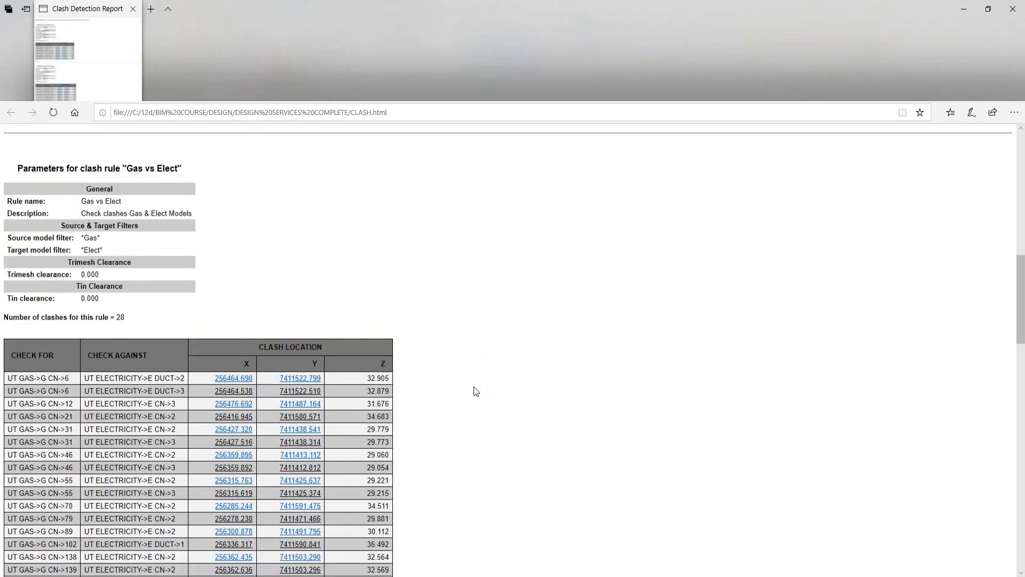
pyautogui.scroll(-2, 472, 391)
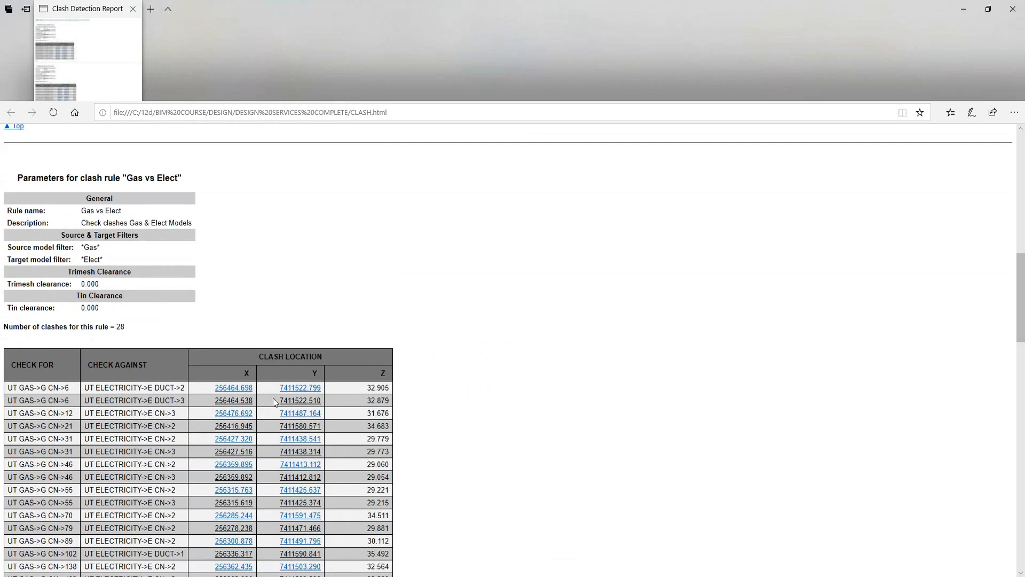
pyautogui.scroll(-1, 470, 379)
pyautogui.scroll(-14, 470, 380)
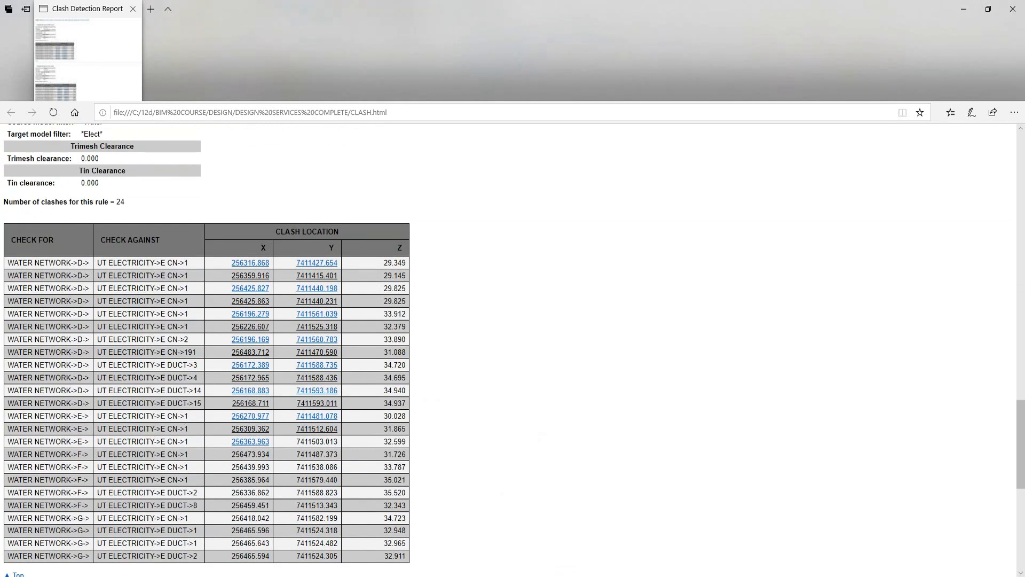
pyautogui.moveTo(549, 524)
pyautogui.click(553, 505)
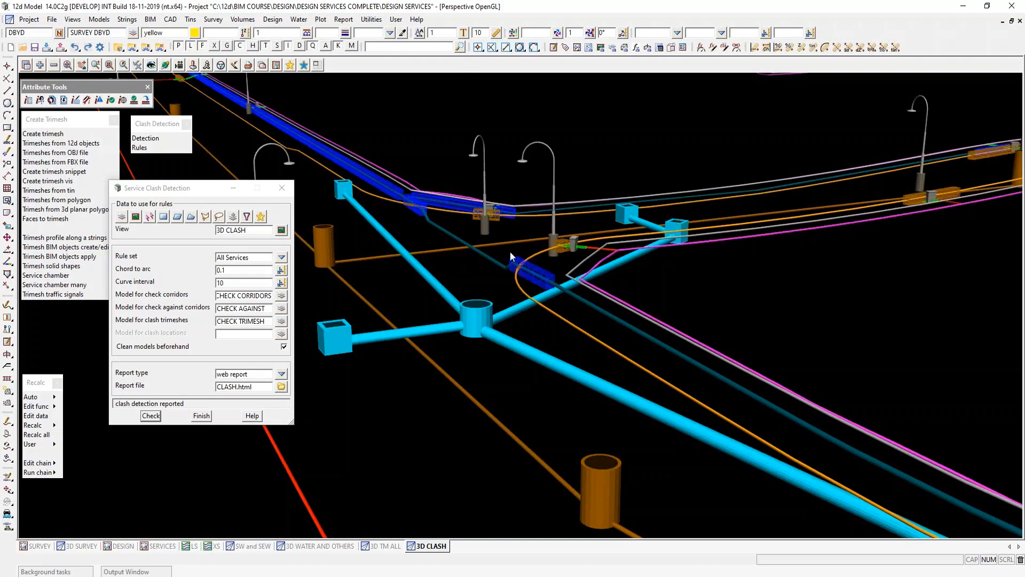
# - Pin the Output Window open and step through the listed Water vs Gas clashes, inspecting each location in the 3D CLASH view
pyautogui.scroll(5, 566, 242)
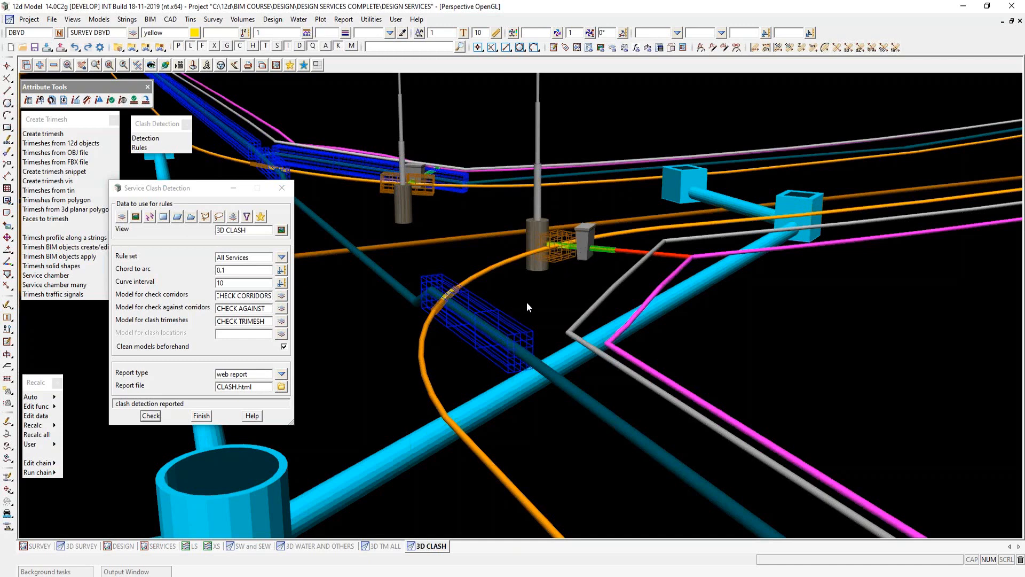
pyautogui.click(130, 571)
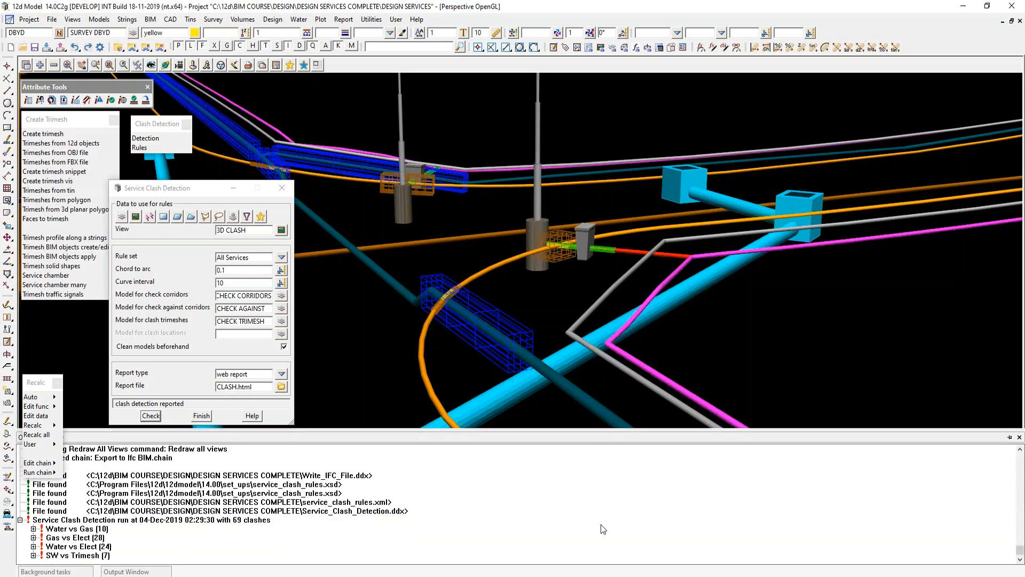
pyautogui.click(1009, 438)
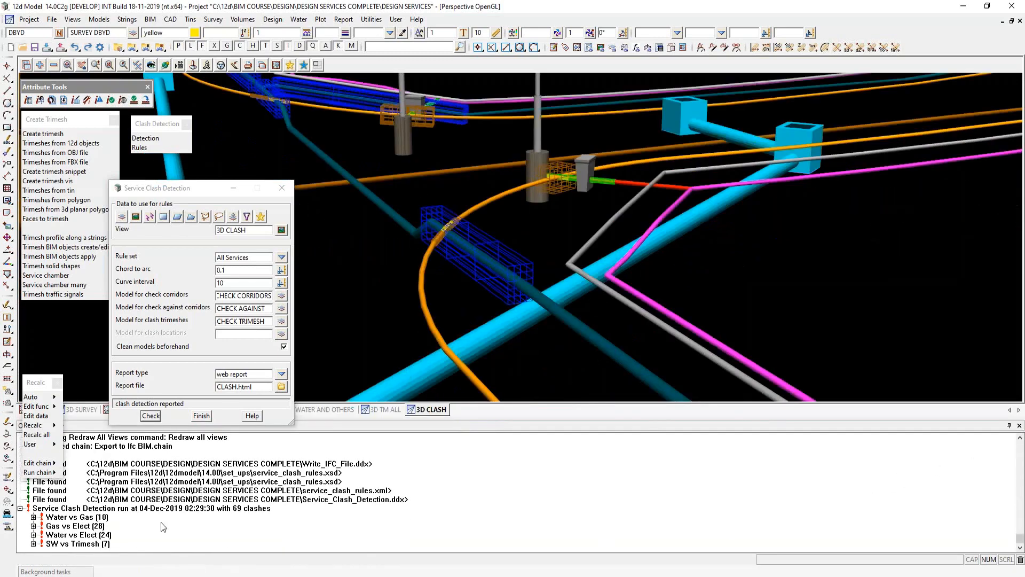
pyautogui.click(33, 517)
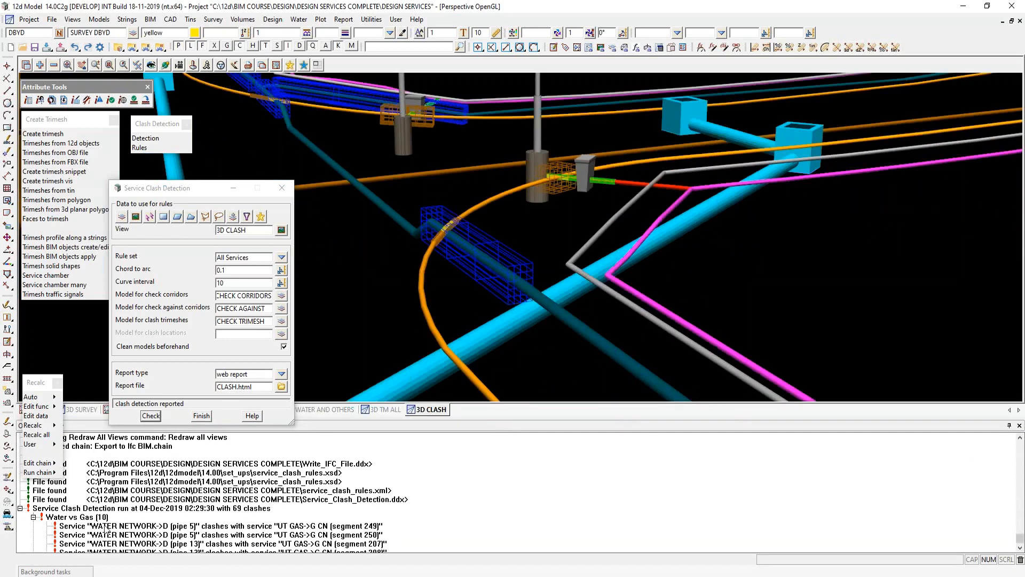
pyautogui.click(106, 527)
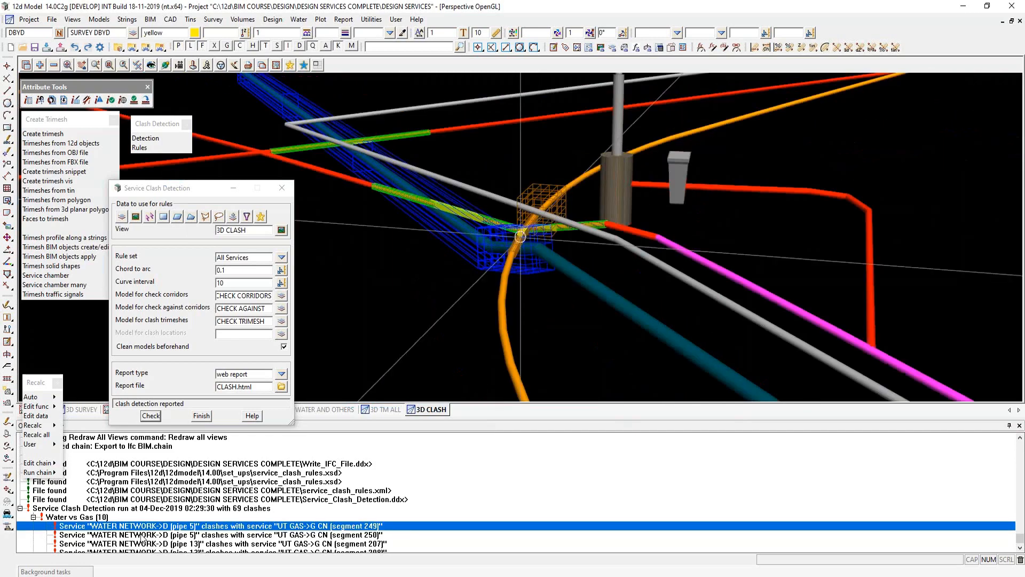
pyautogui.press('Down')
pyautogui.press('Down')
pyautogui.press('Down')
pyautogui.press('Down')
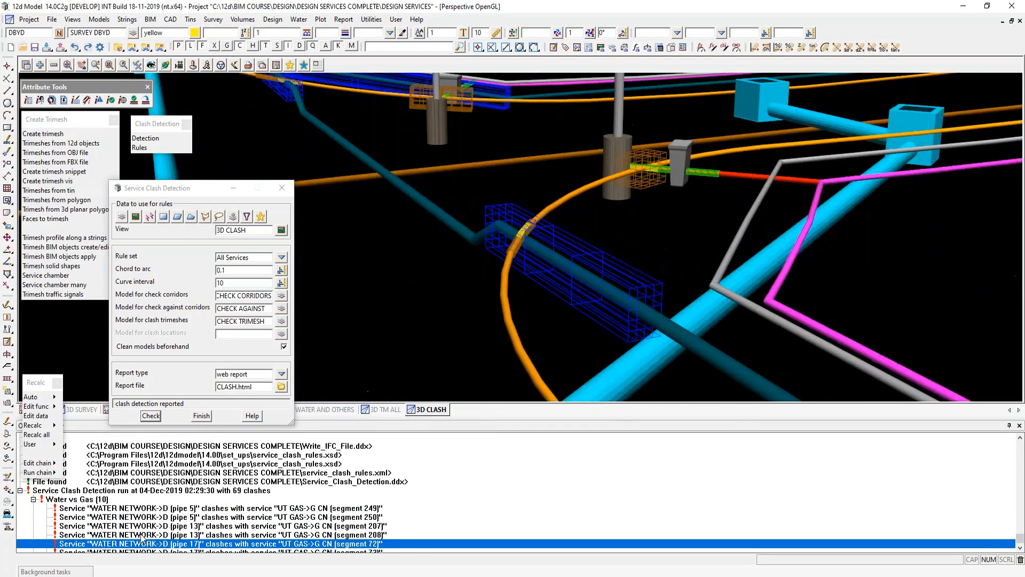
pyautogui.press('Down')
pyautogui.press('Down')
pyautogui.press('Down')
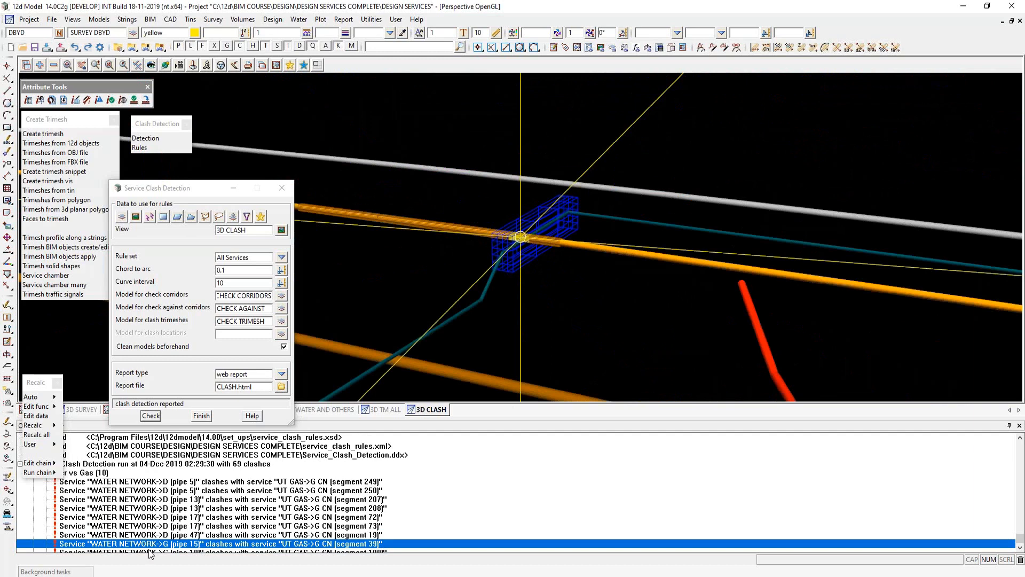
# - Expand the SW vs Trimesh results and inspect the stormwater and electricity clashes from A0 pipe 5 to B0 pipe 6
pyautogui.scroll(-2, 215, 521)
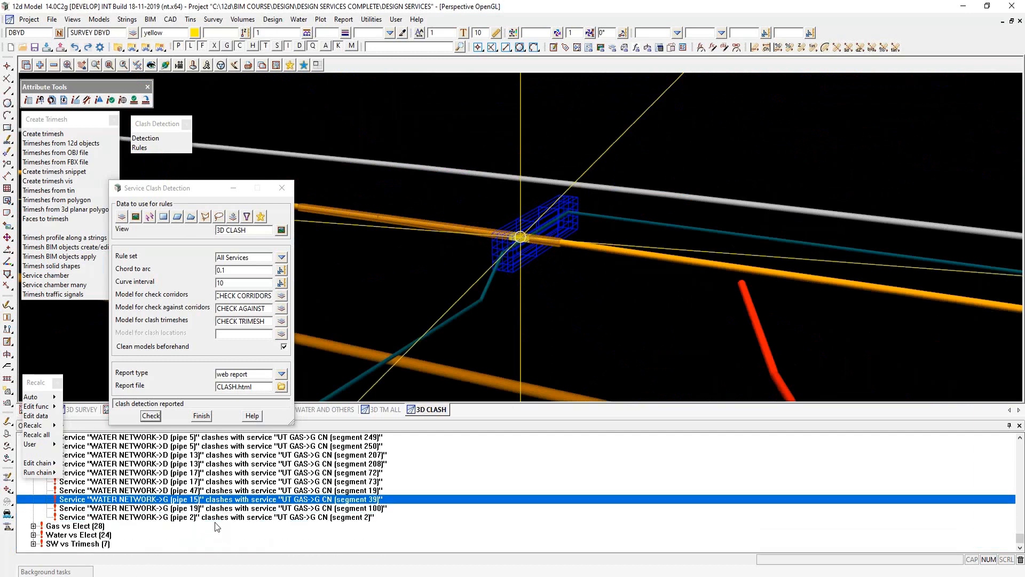
pyautogui.click(34, 543)
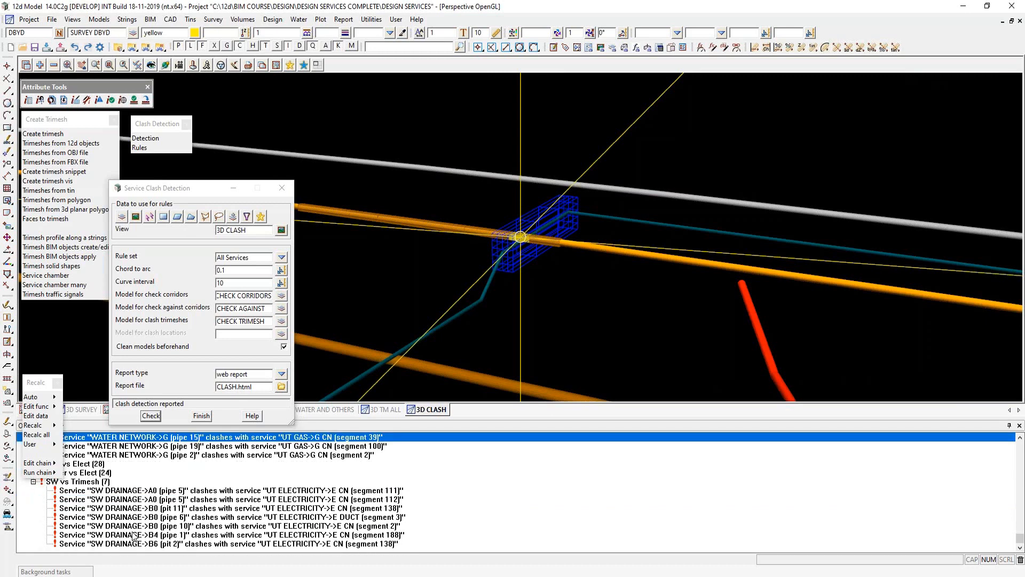
pyautogui.click(140, 492)
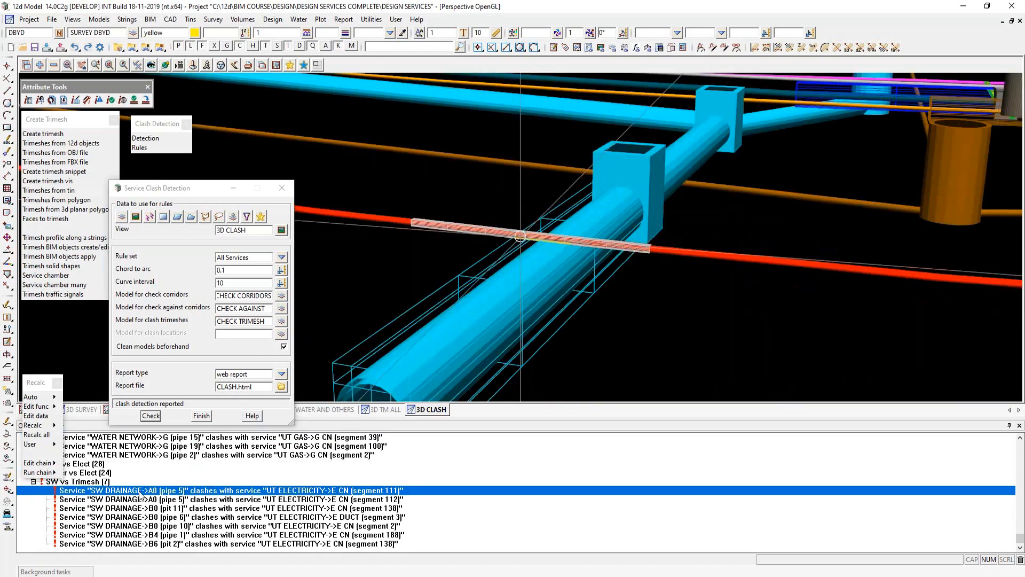
pyautogui.press('Down')
pyautogui.press('Down')
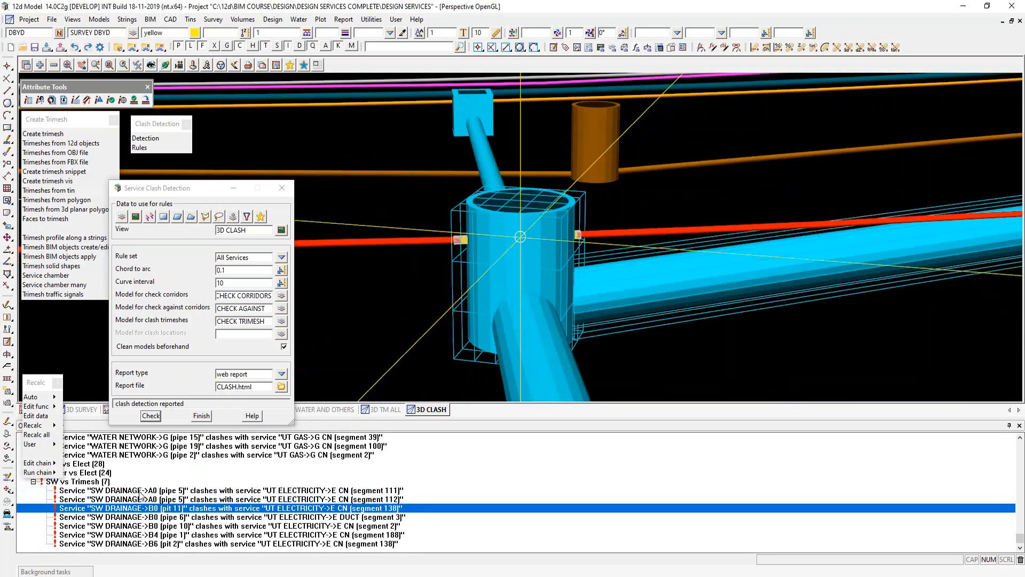
pyautogui.press('Down')
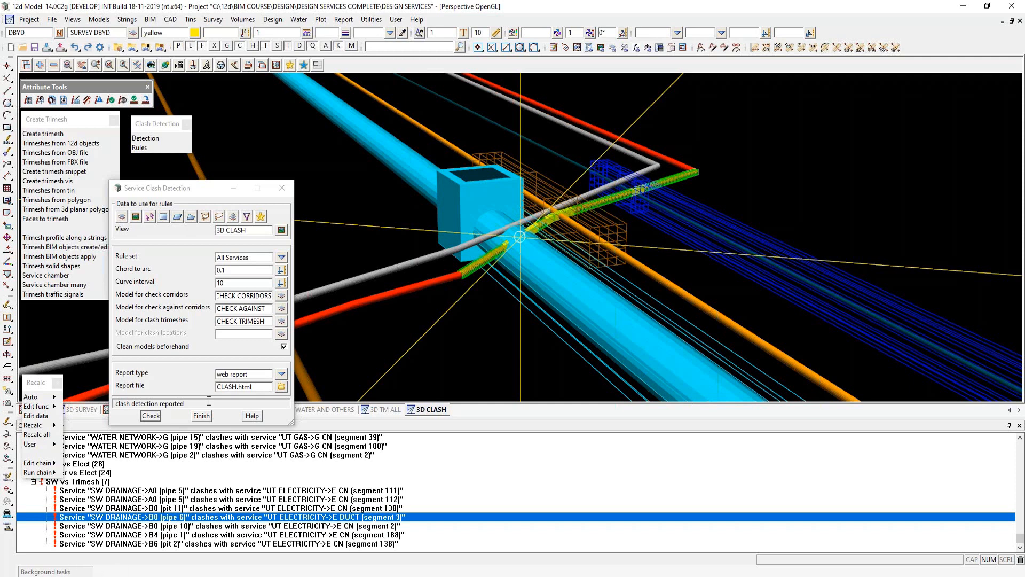
# - Finish the service clash detection and show the SW and SEW view
pyautogui.click(202, 417)
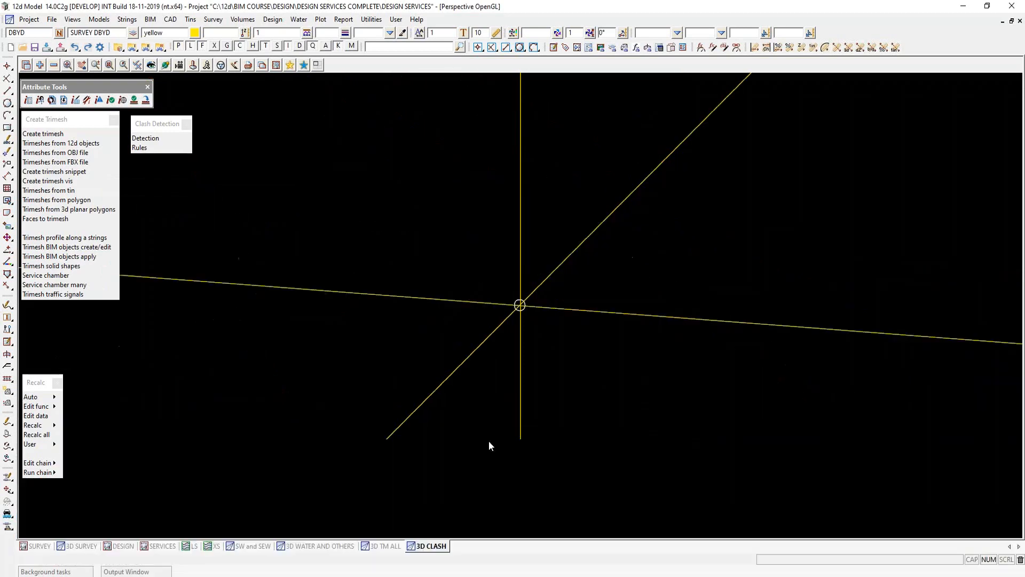
pyautogui.click(255, 544)
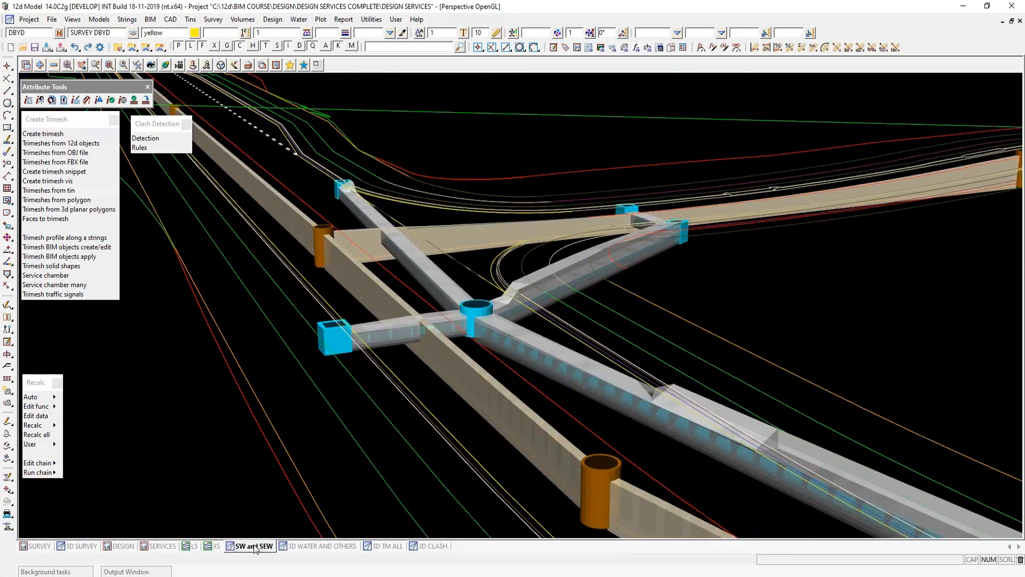